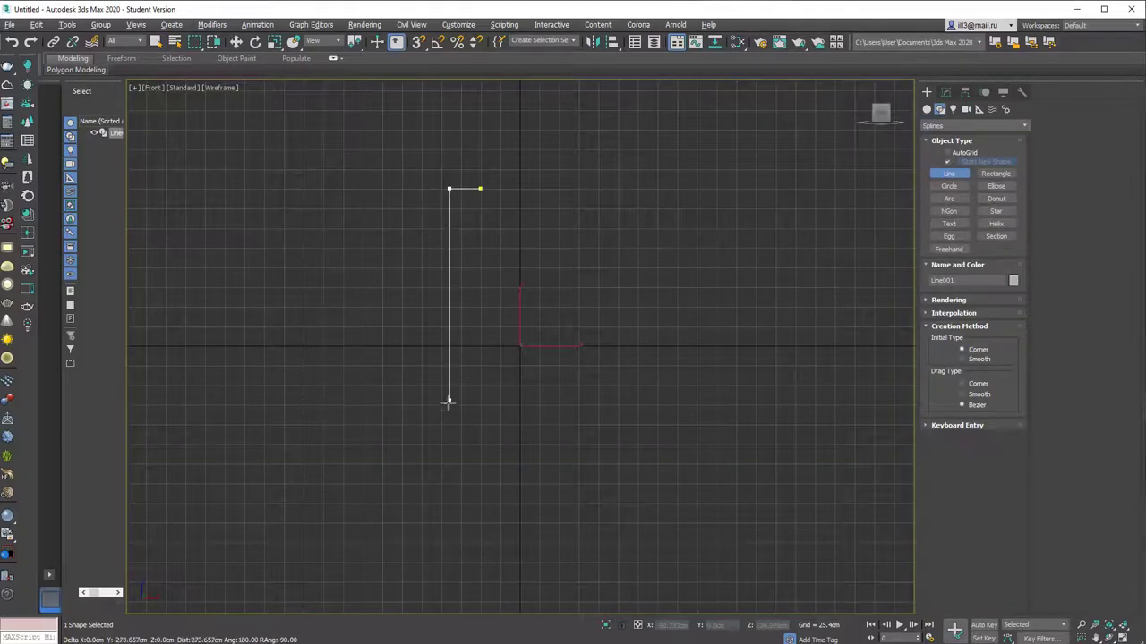
- Draw the closed side profile outline of the cylinder in the front view
left_click(449, 402)
left_click(525, 402)
left_click(481, 188)
left_click(449, 189)
- Apply a Lathe modifier to the profile and shift its axis to widen the cylinder
left_click(945, 92)
left_click(974, 128)
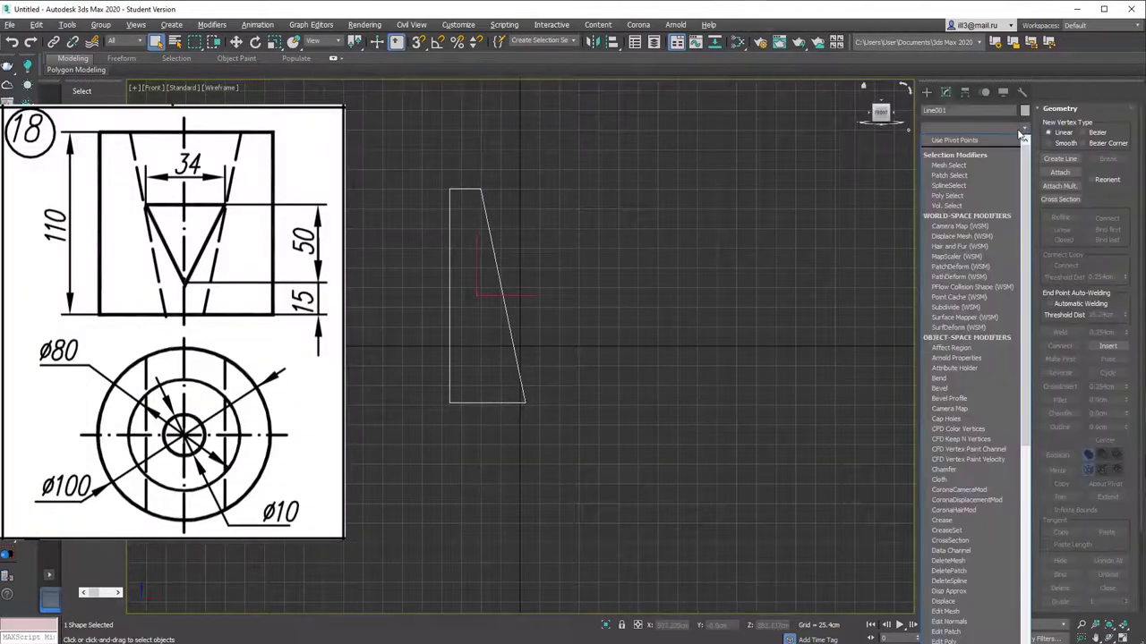
left_click(958, 295)
left_click(958, 153)
left_click_drag(568, 307, 583, 302)
key("p")
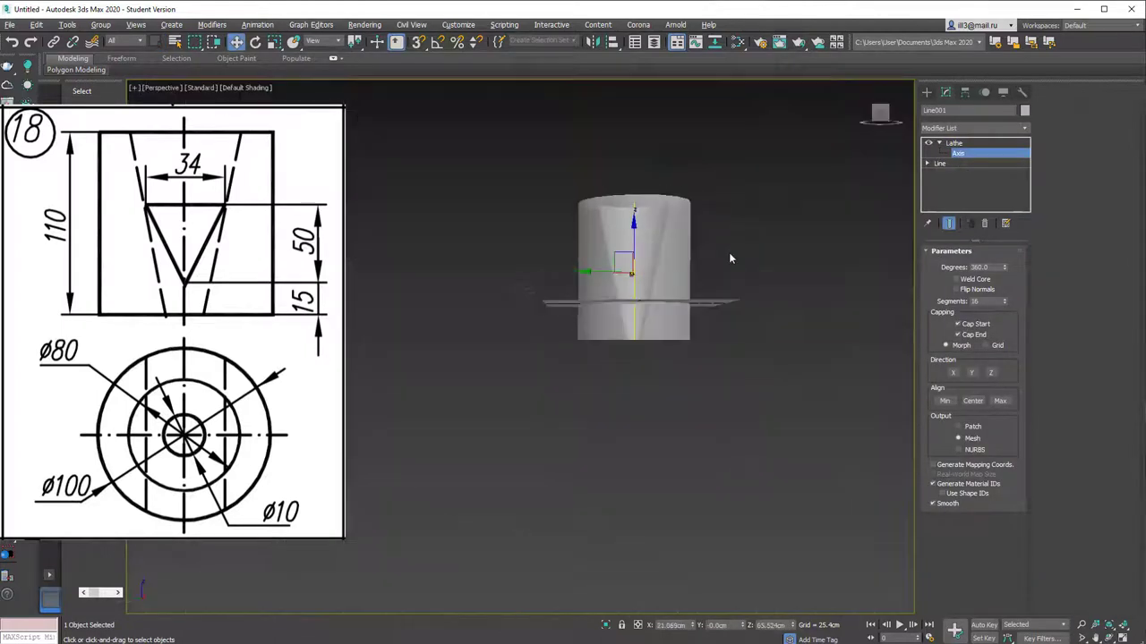
middle_click_drag(663, 295, 598, 298)
scroll(598, 298, "up", 5)
- Draw a triangular line profile and lathe it into a cone
left_click(677, 350)
key("f")
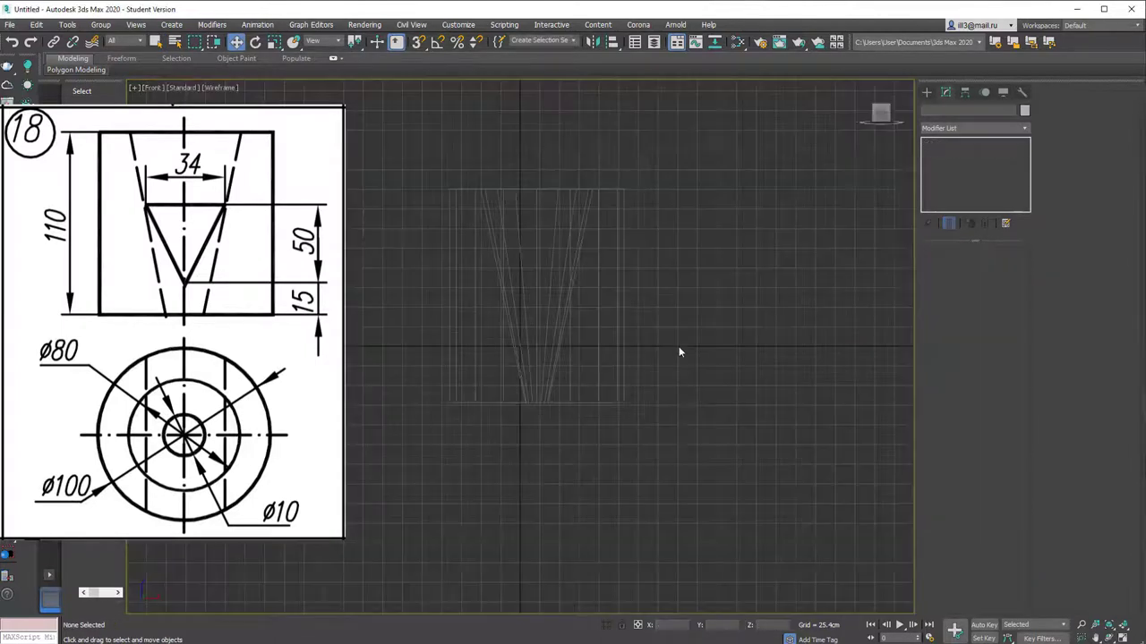
left_click(926, 92)
left_click(949, 174)
left_click(571, 289)
left_click(501, 289)
left_click(534, 350)
left_click(570, 289)
key("p")
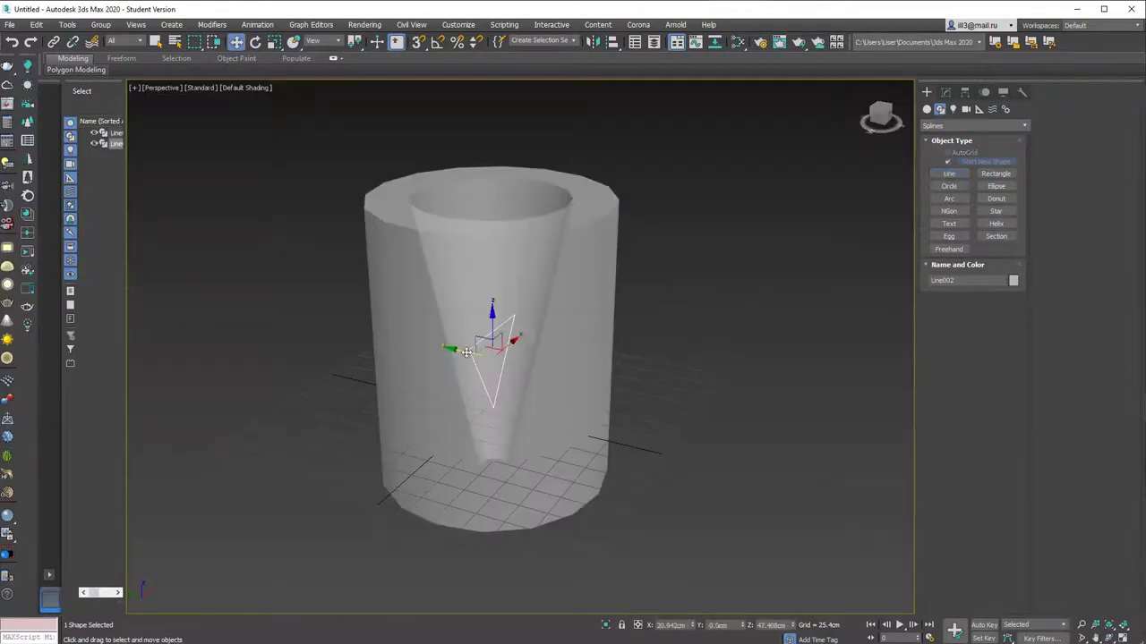
left_click(946, 92)
left_click(1025, 135)
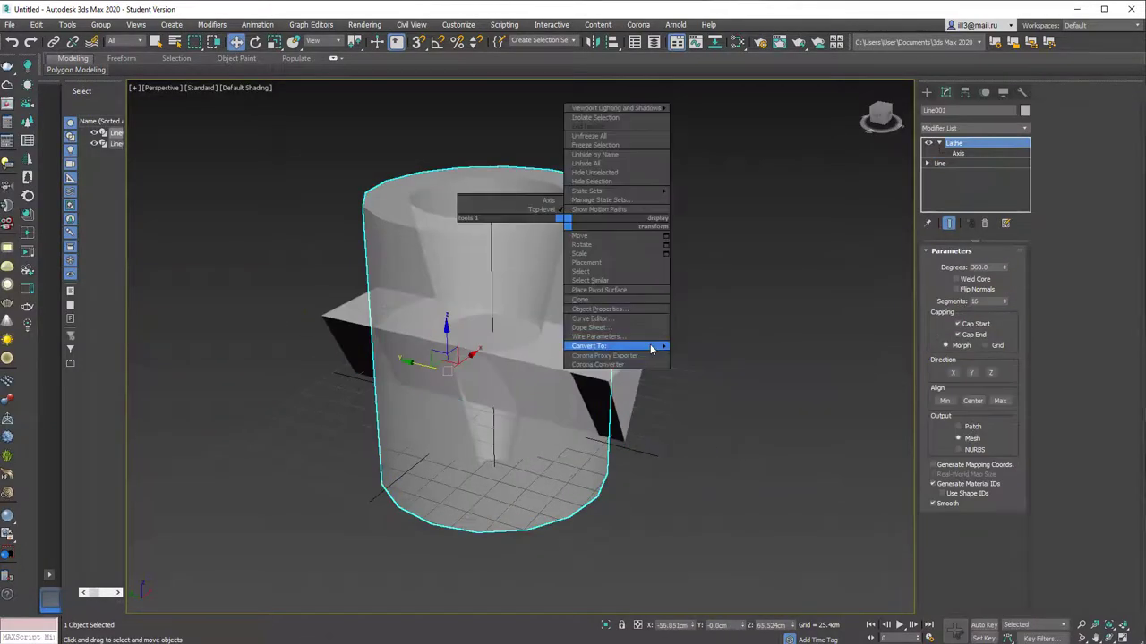
- Boolean-subtract the cone from the cylinder to hollow it out
left_click(926, 109)
left_click(976, 126)
left_click(967, 163)
left_click(995, 226)
left_click(972, 290)
left_click(633, 353)
left_click(1060, 151)
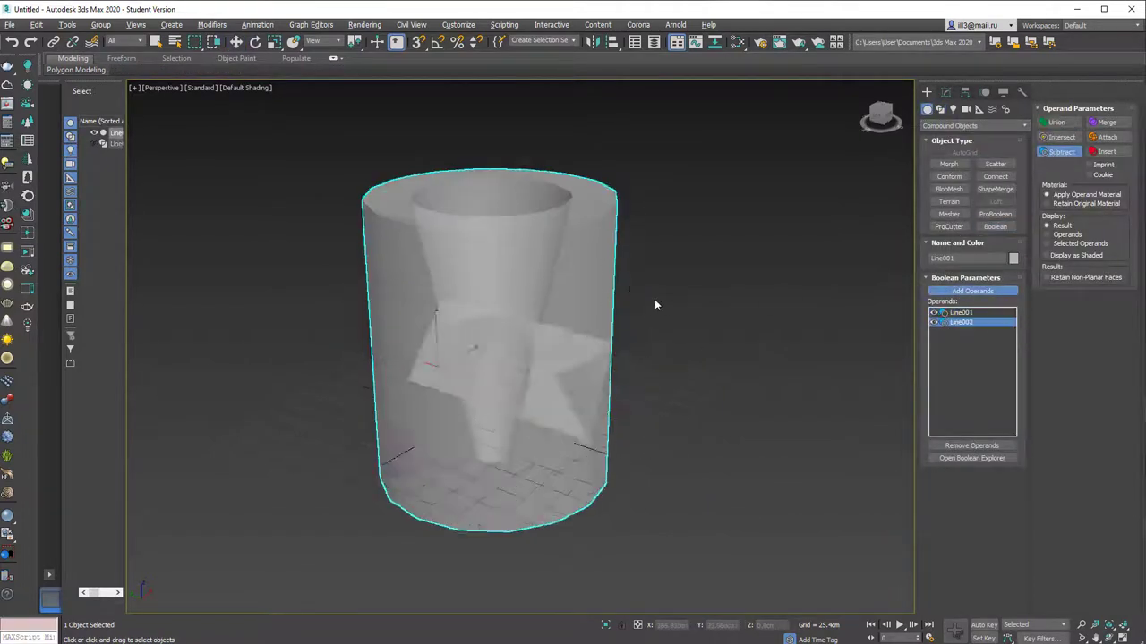
- Show edged faces and Shift-move a copy of the hollow cylinder to the right
key("F4")
key("w")
left_click_drag(606, 256, 895, 269, "shift")
left_click(557, 383)
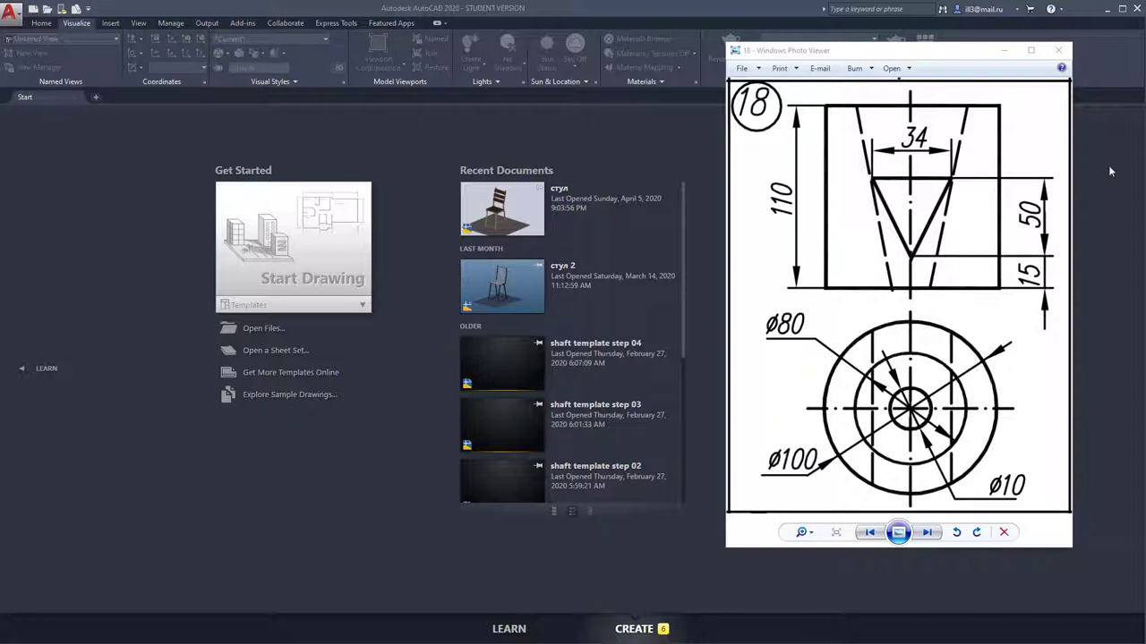
- Drag the part 18 reference drawing window further to the right
left_click_drag(957, 51, 968, 67)
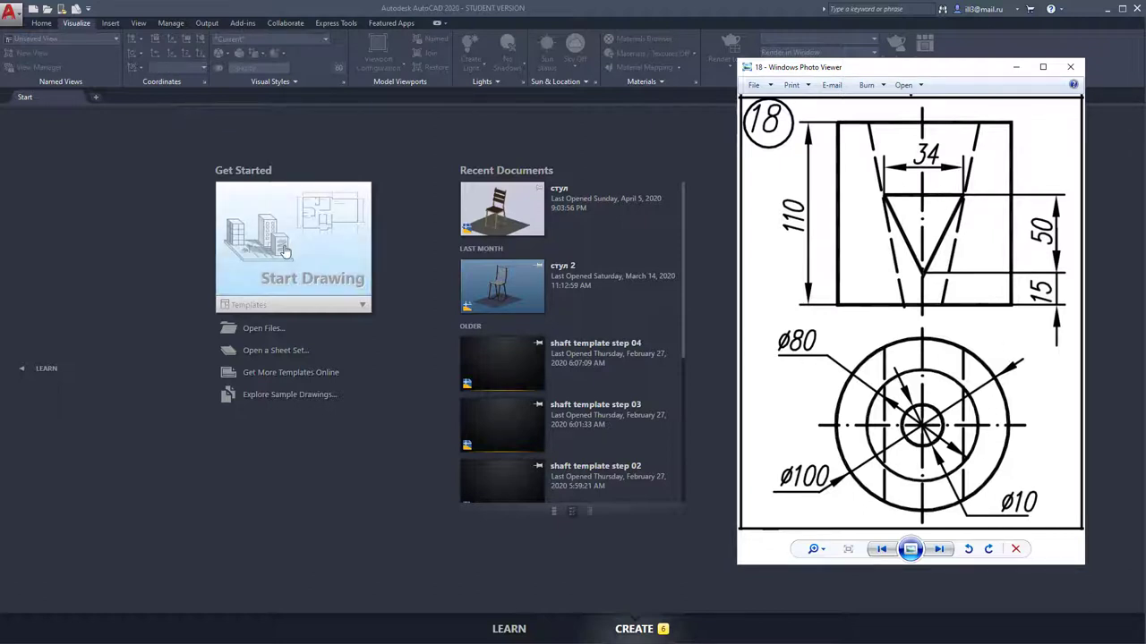
- Start a new drawing from the Start tab and check the workspace list
left_click(288, 254)
left_click(287, 254)
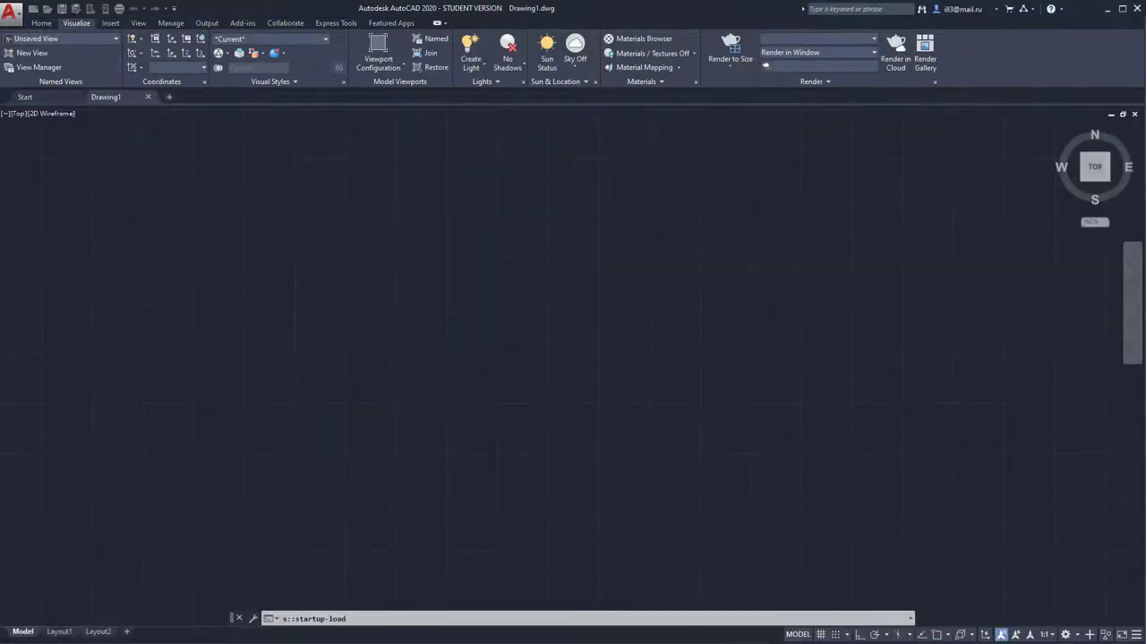
left_click(1073, 636)
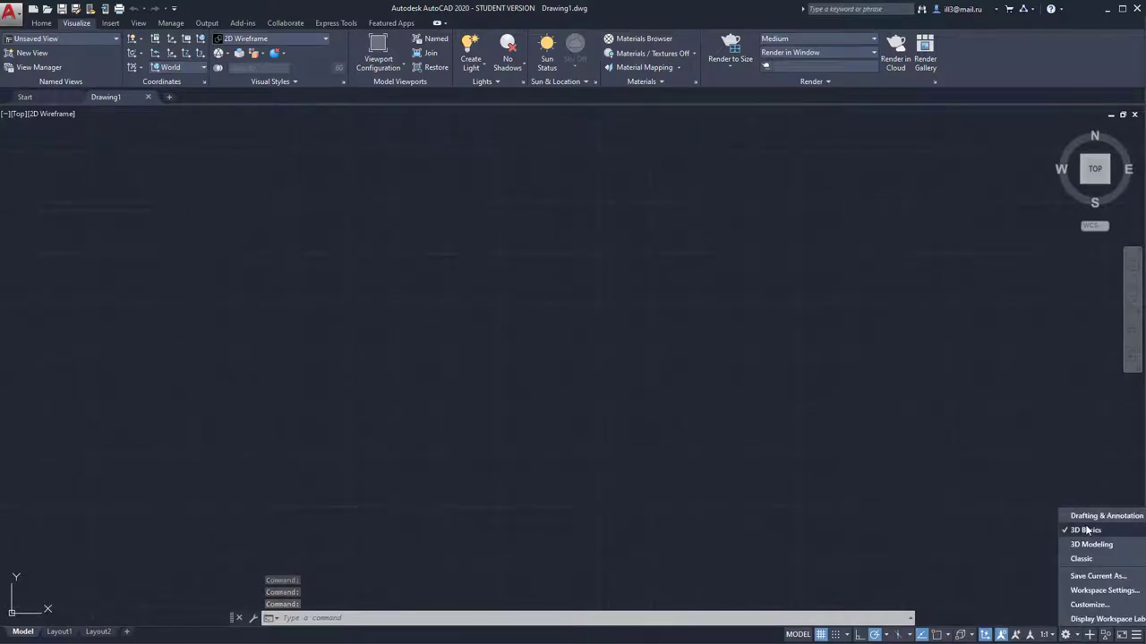
left_click(862, 394)
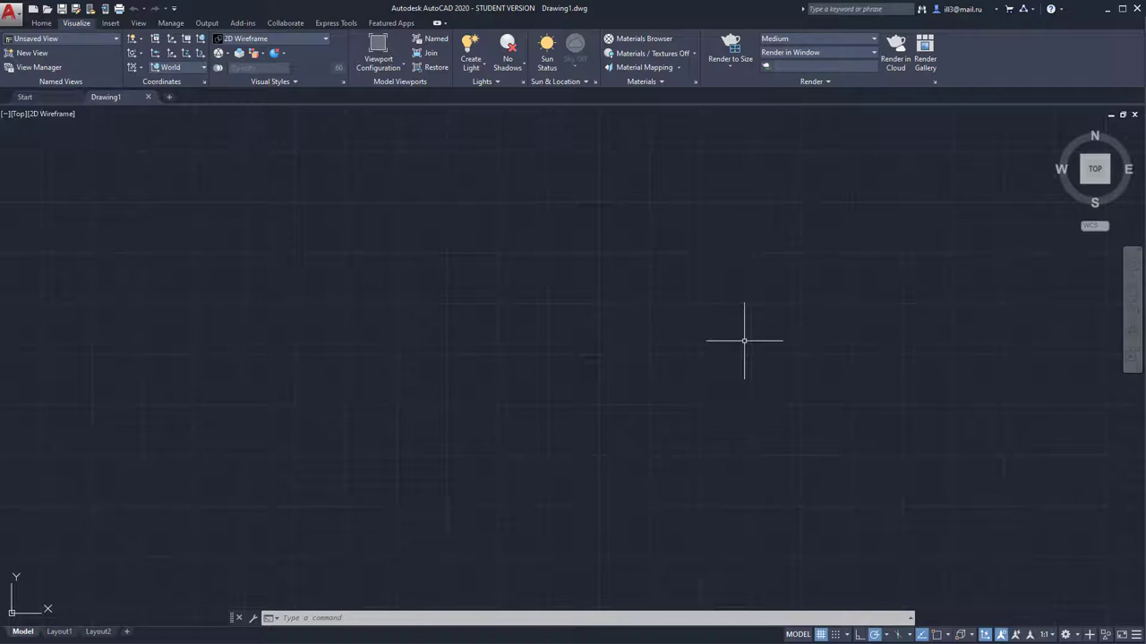
left_click(342, 618)
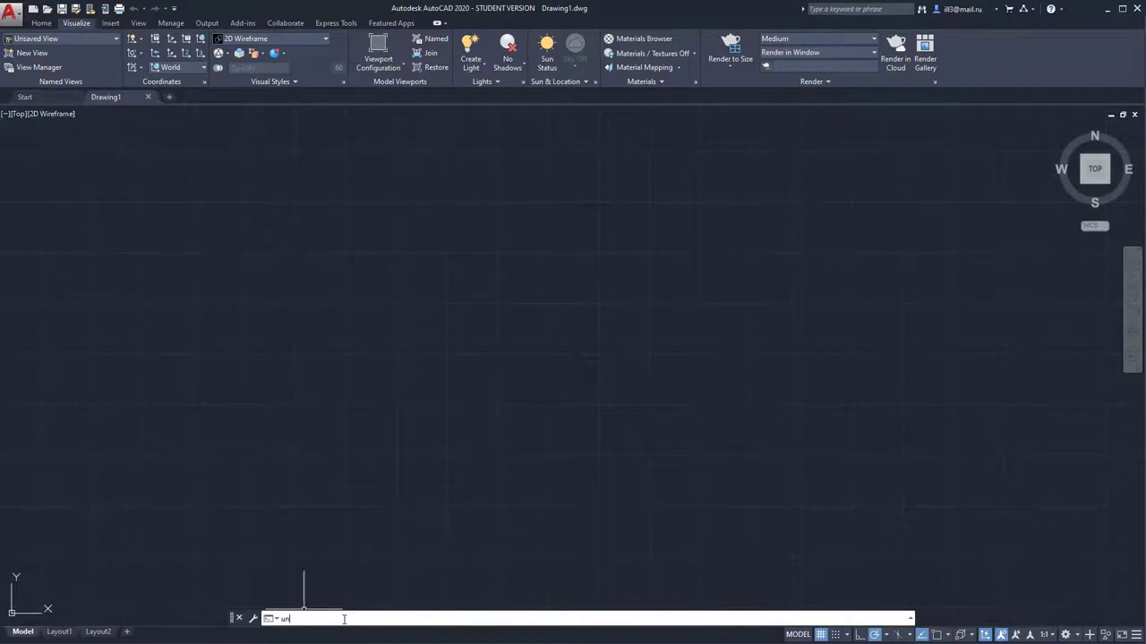
- Set units to Decimal lengths with 0.00 precision and Millimeters insertion units
key("BackSpace")
key("BackSpace")
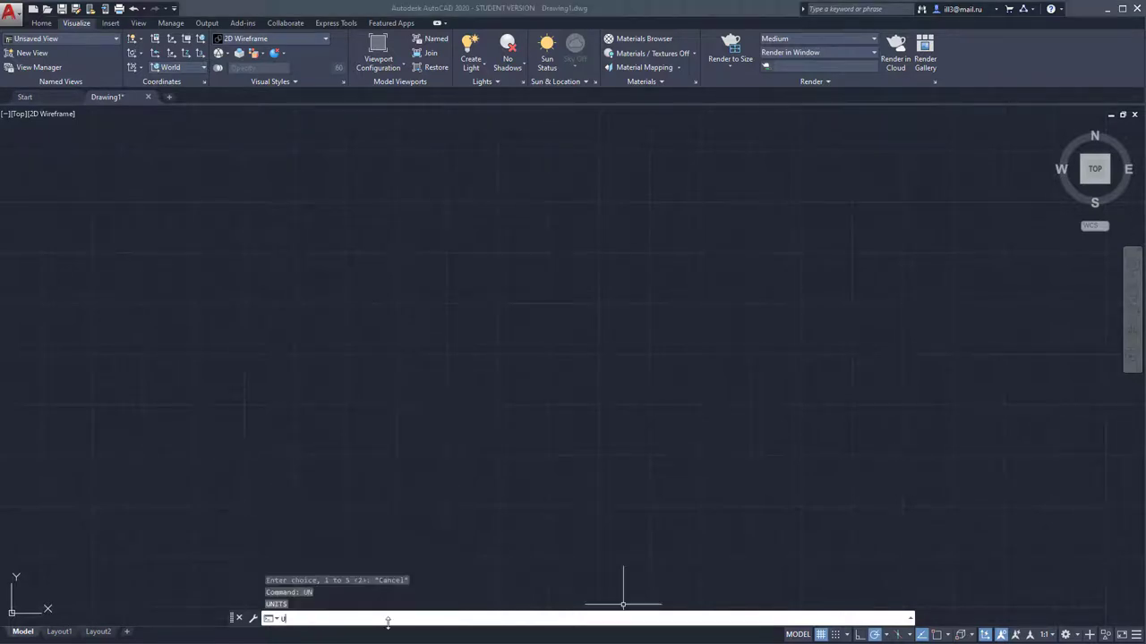
type("un")
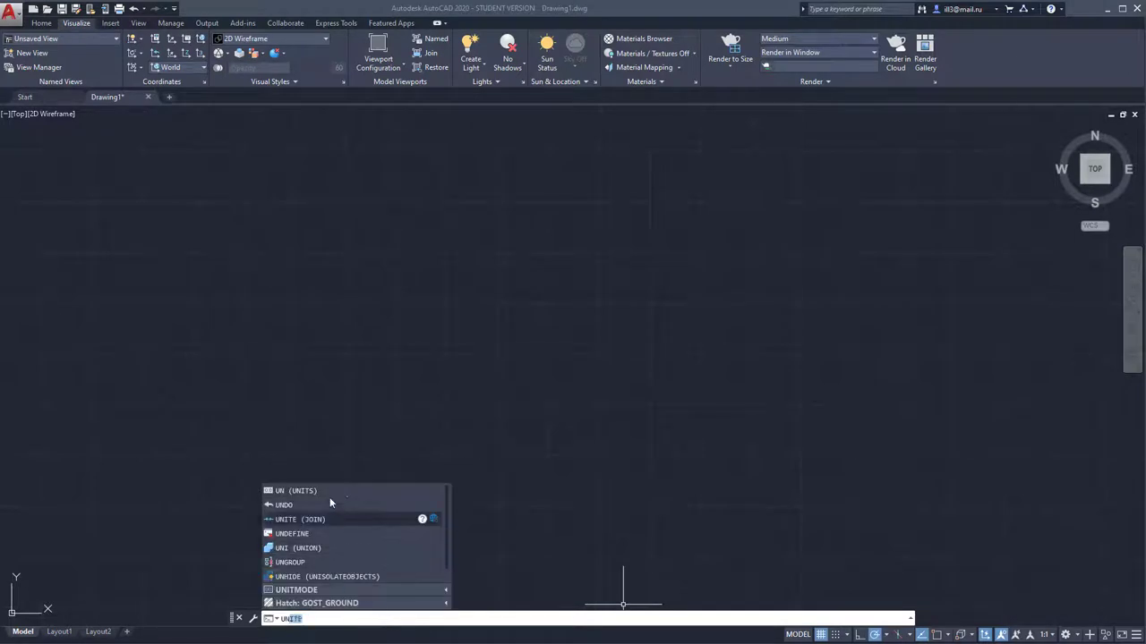
left_click(295, 491)
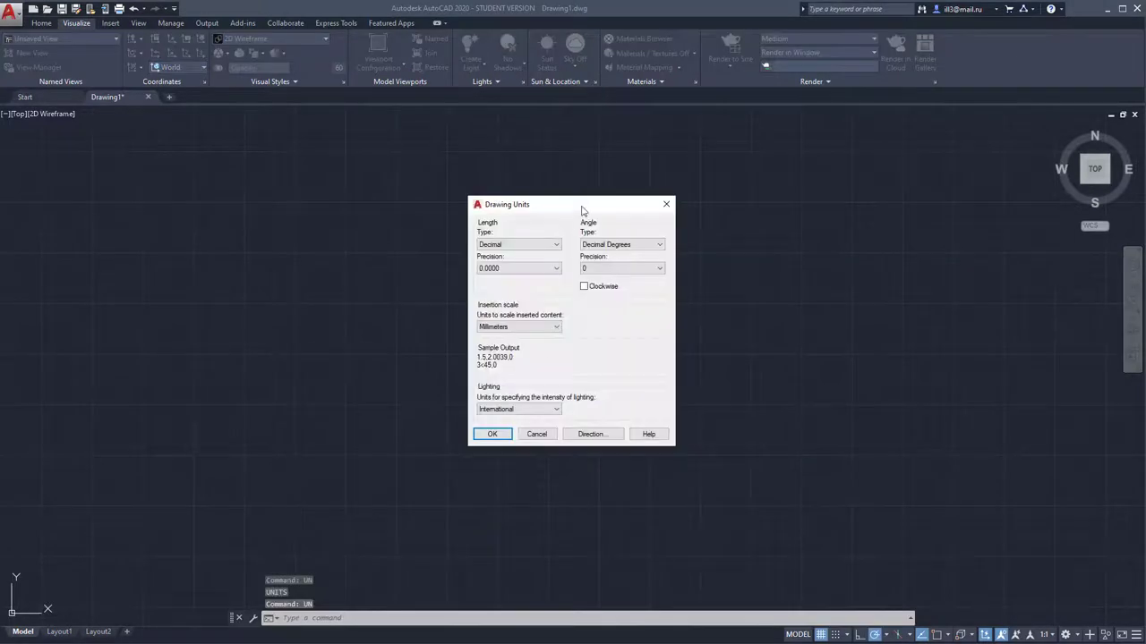
left_click_drag(565, 206, 428, 265)
left_click(359, 301)
left_click(389, 303)
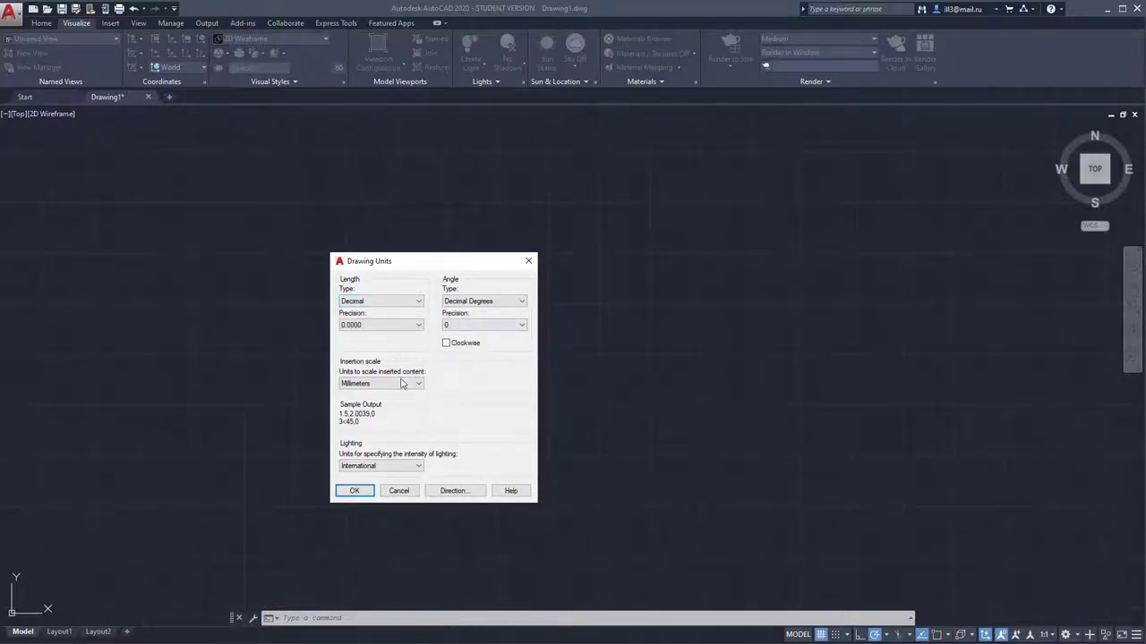
left_click(400, 384)
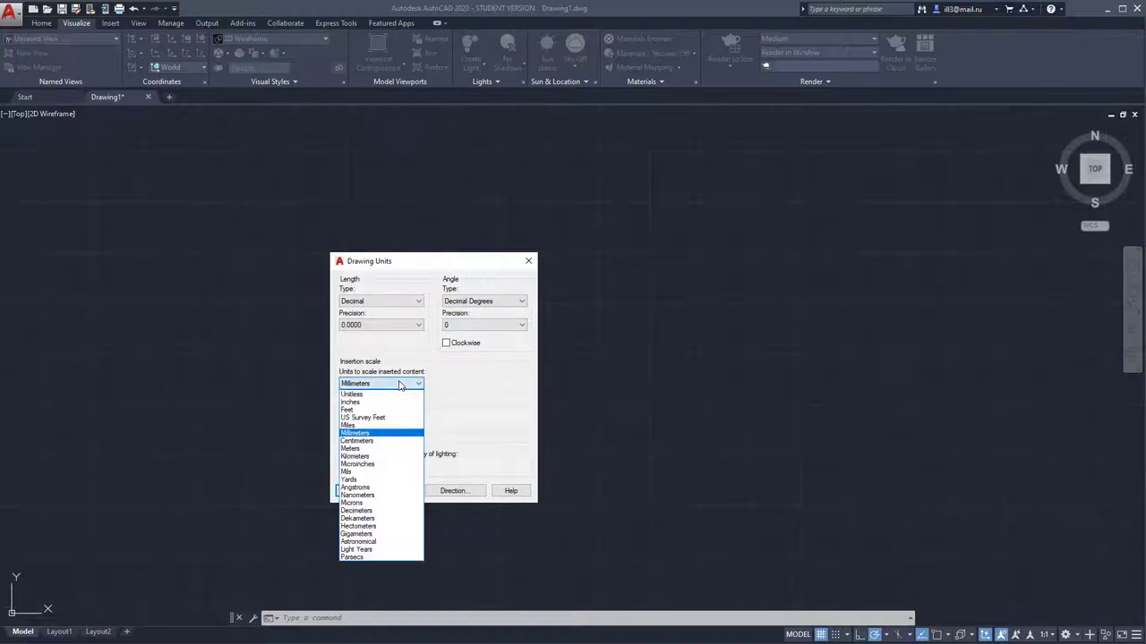
left_click(386, 435)
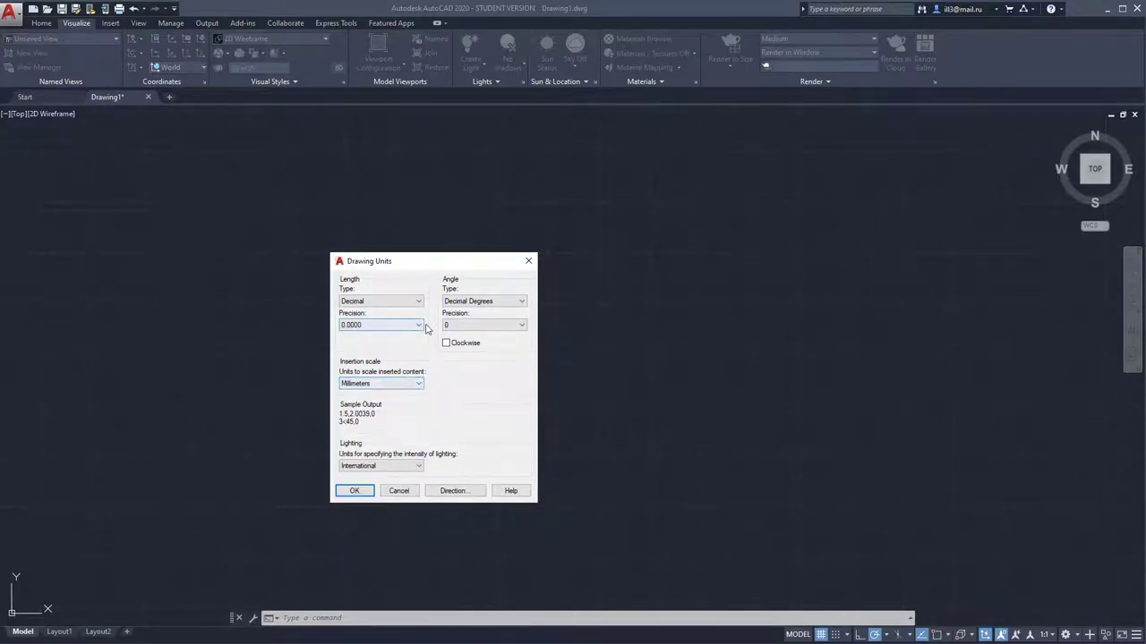
left_click(418, 326)
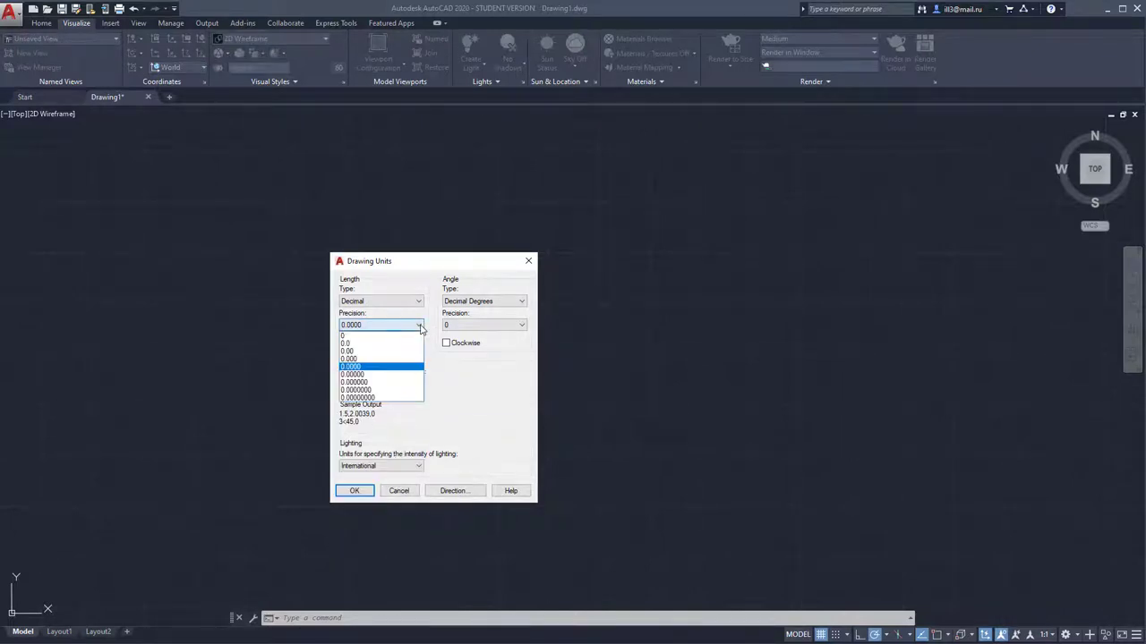
left_click(371, 351)
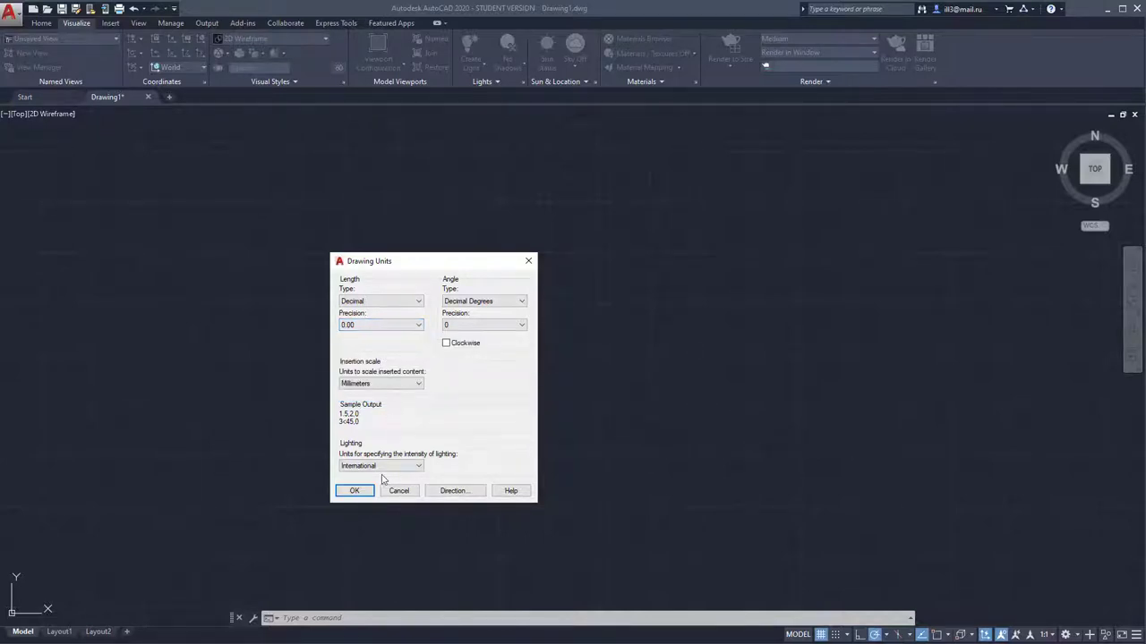
left_click(353, 491)
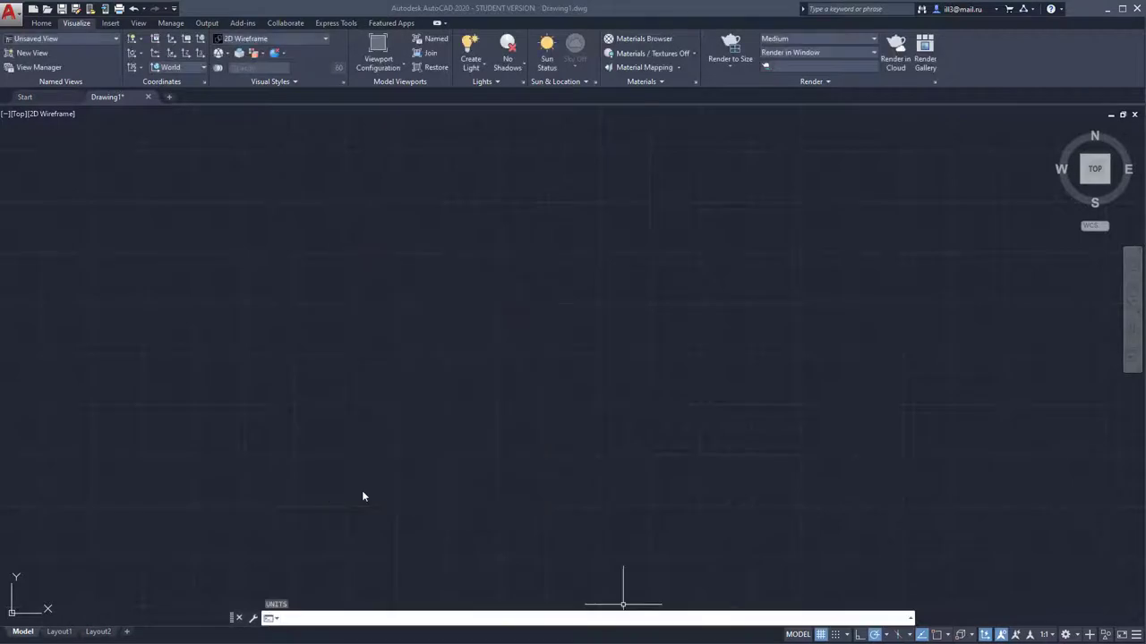
key("alt+Tab")
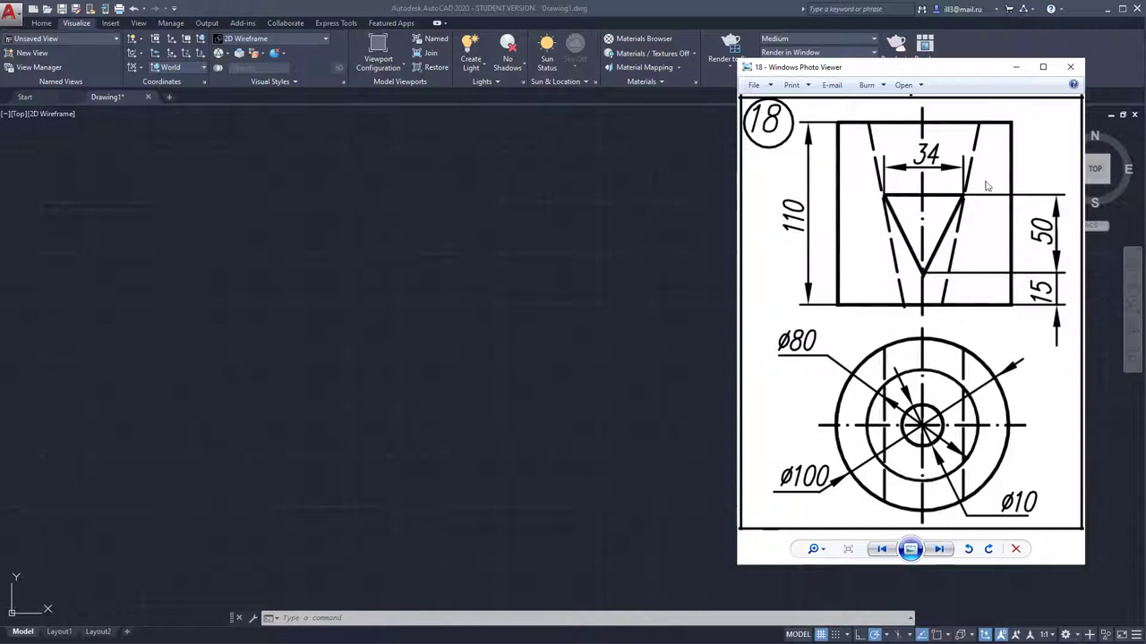
- Switch the viewport to the Front view, then glance back at the reference drawing
left_click(670, 13)
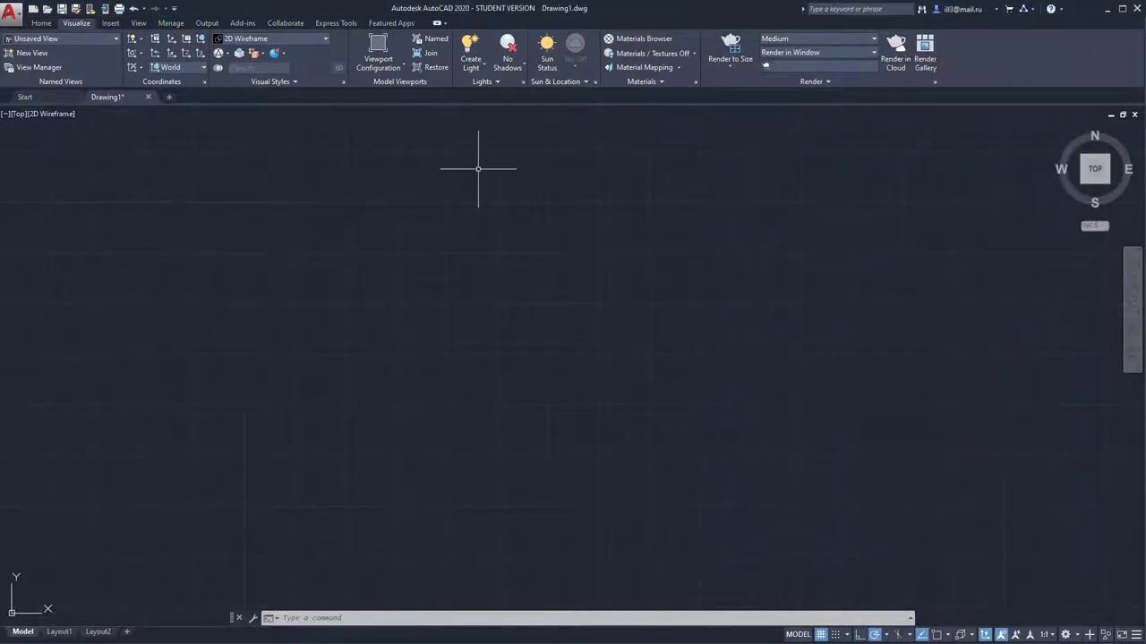
left_click(19, 114)
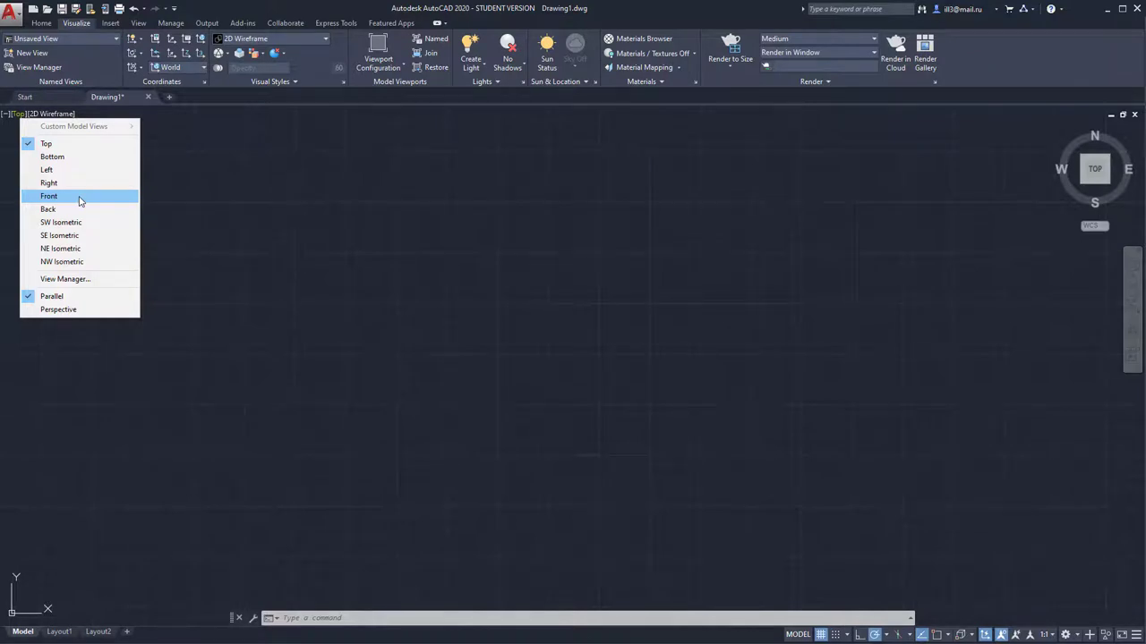
left_click(80, 196)
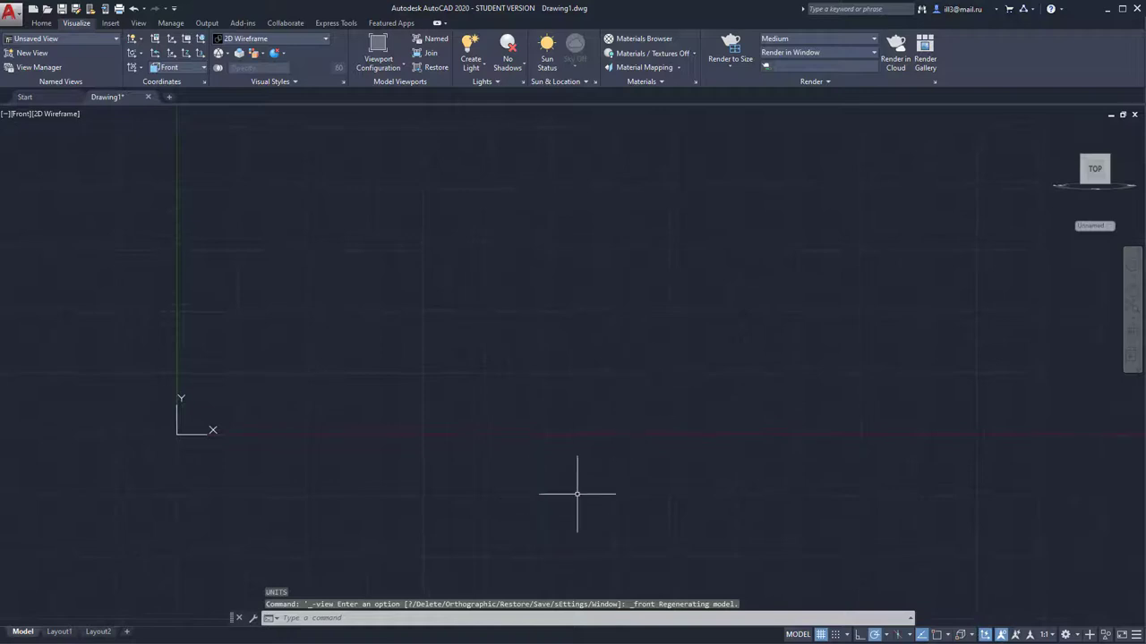
key("alt+Tab")
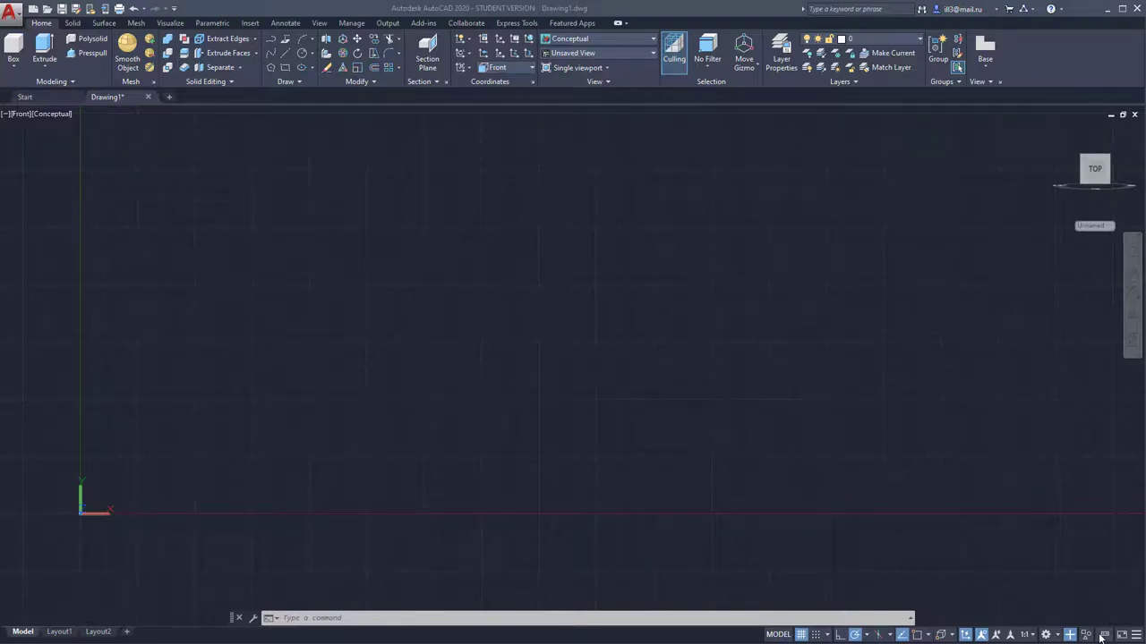
- Keep the 3D Modeling workspace and check the standard views list
left_click(1057, 636)
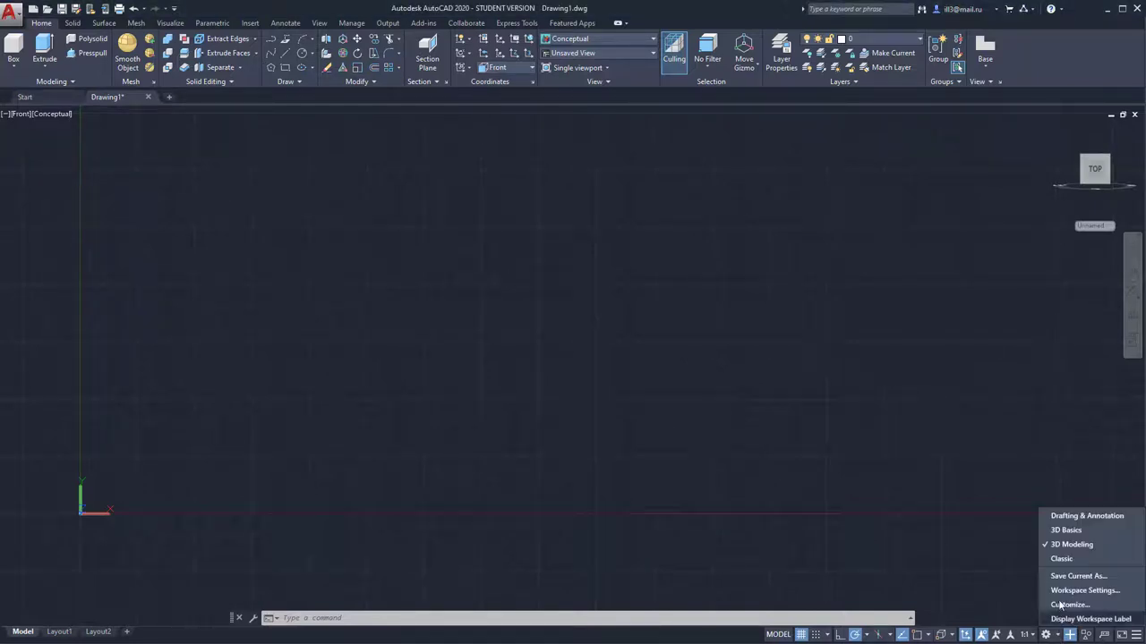
left_click(1065, 548)
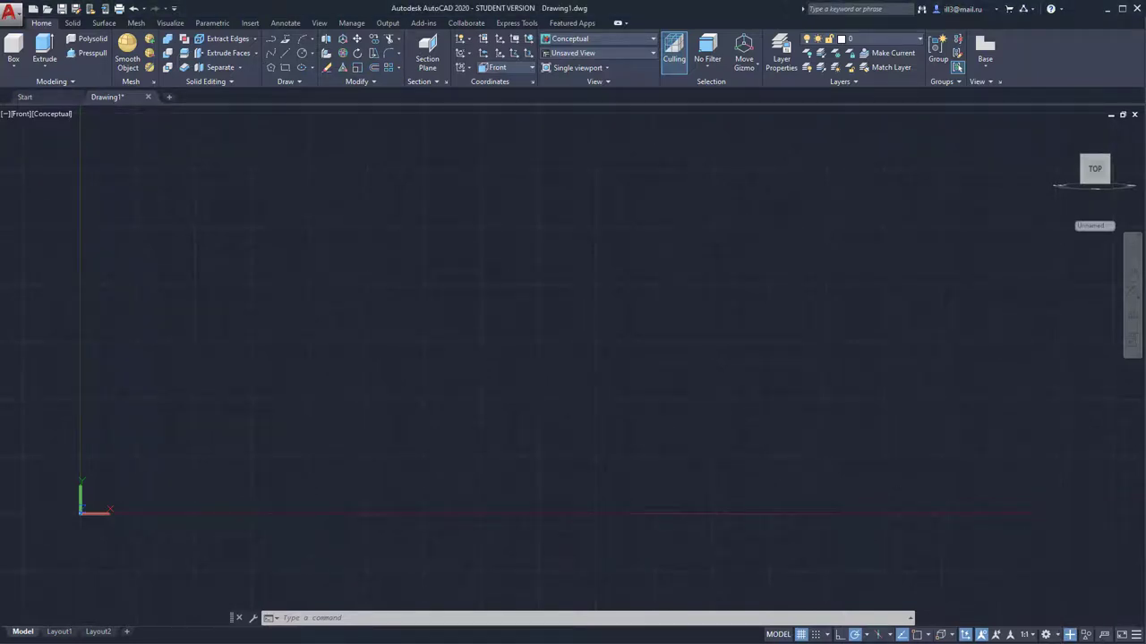
left_click(23, 116)
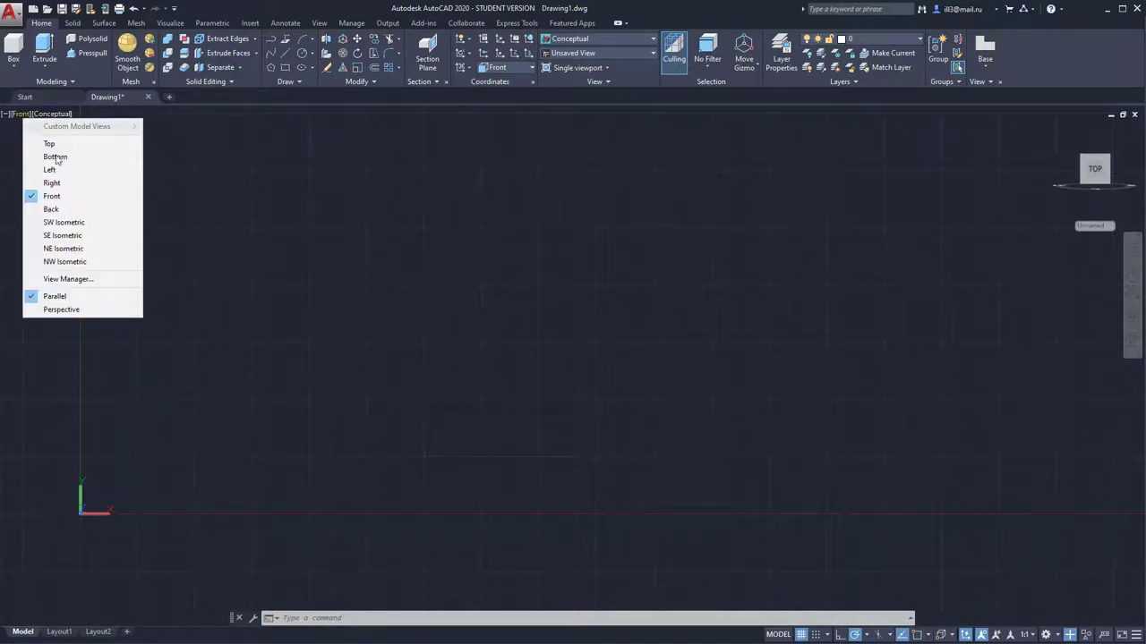
left_click(334, 202)
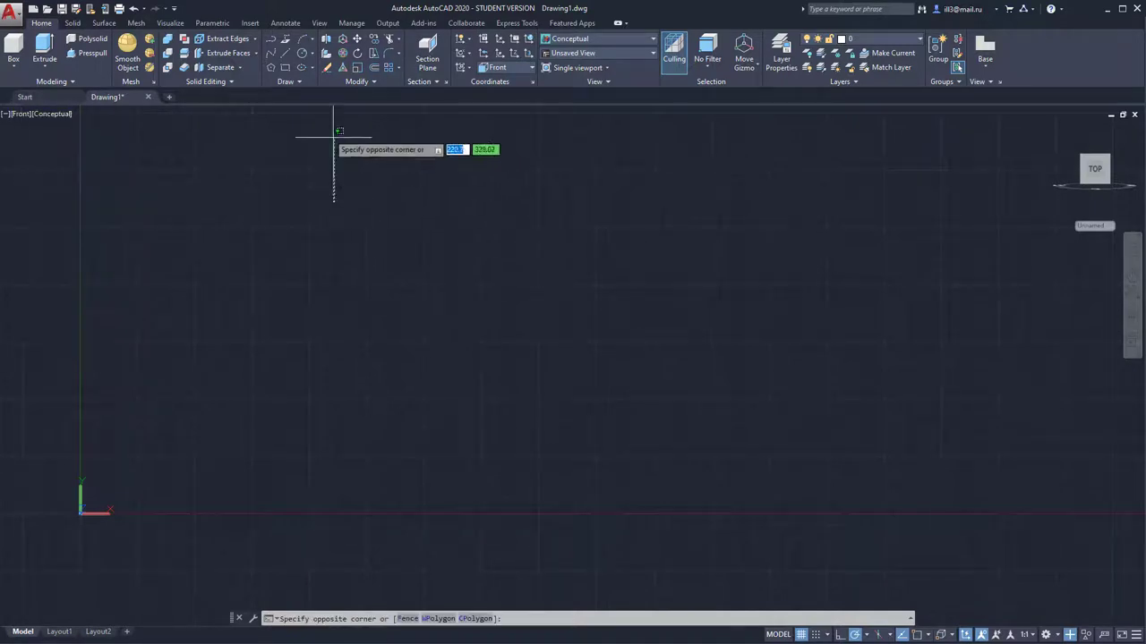
- Draw a long horizontal base line along the X axis
left_click(285, 56)
key("Escape")
key("space")
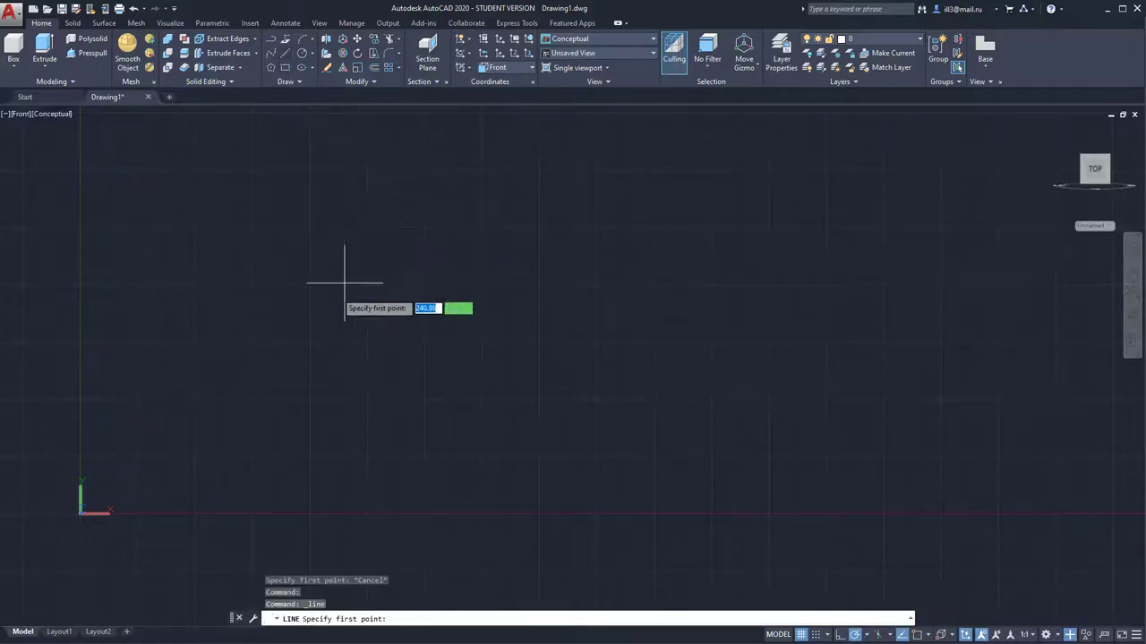
left_click(210, 515)
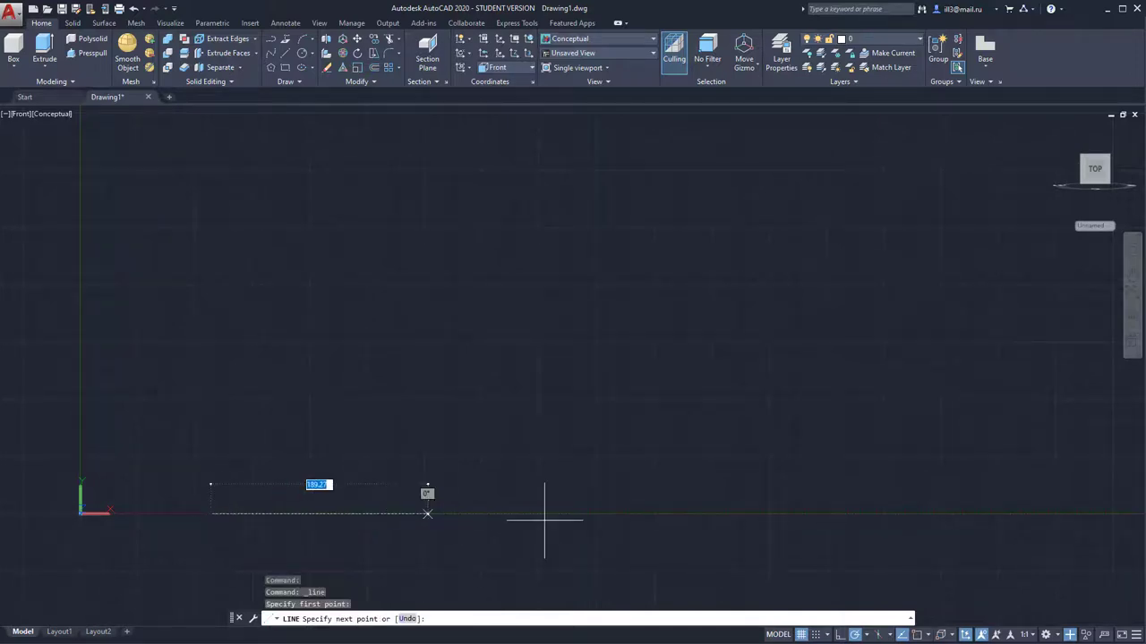
left_click(940, 514)
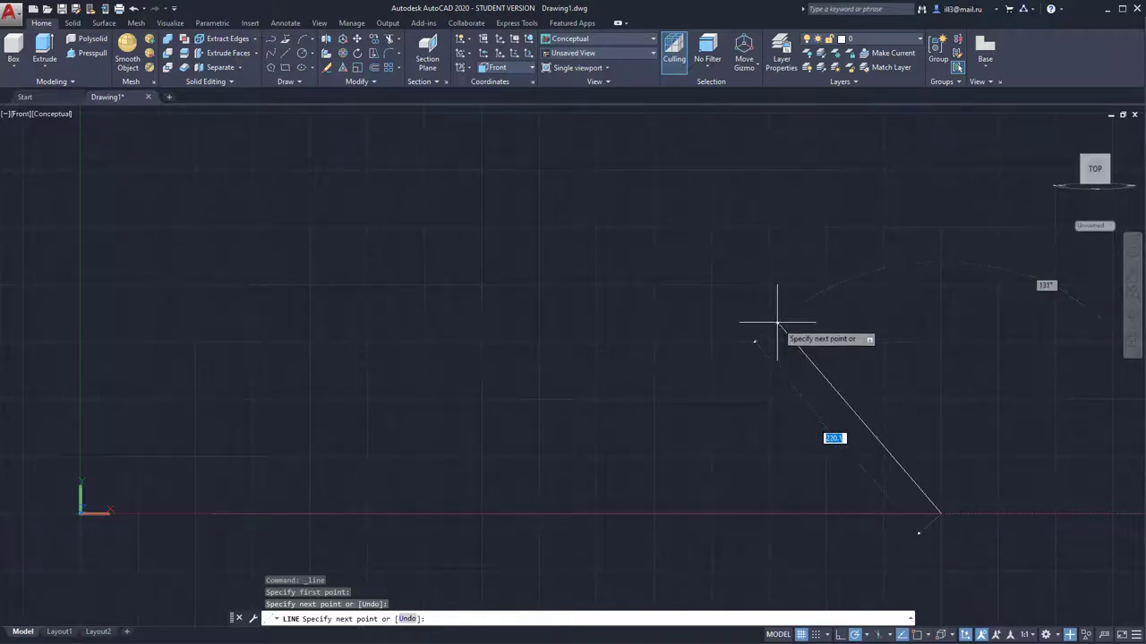
key("Escape")
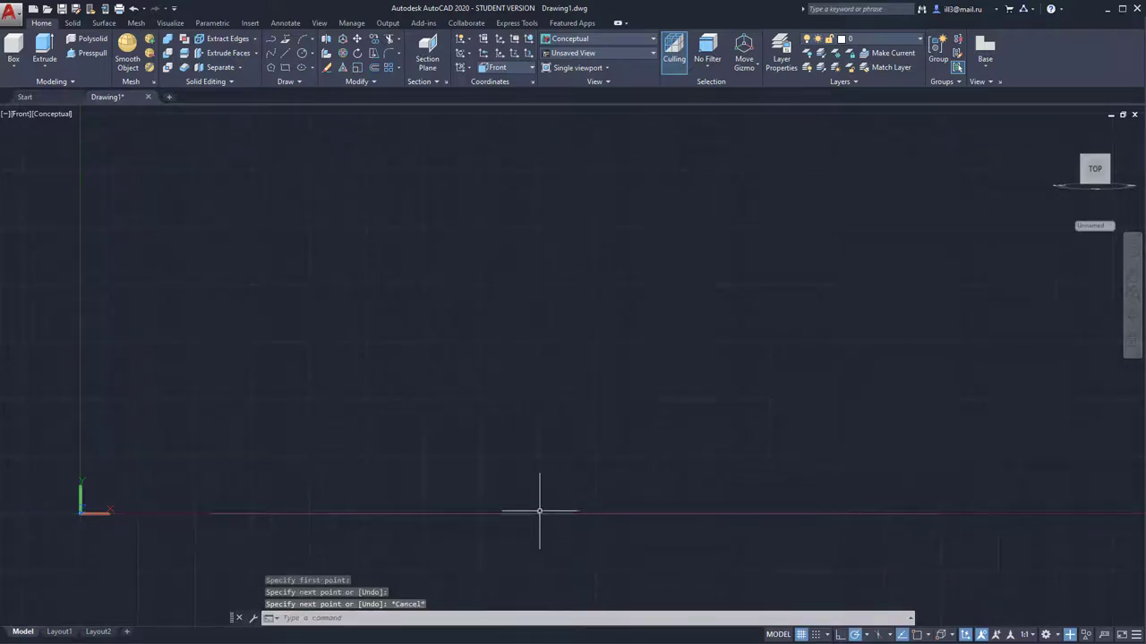
- With Nearest snap and Ortho, draw a 110 vertical edge and 10 top edge
left_click(271, 41)
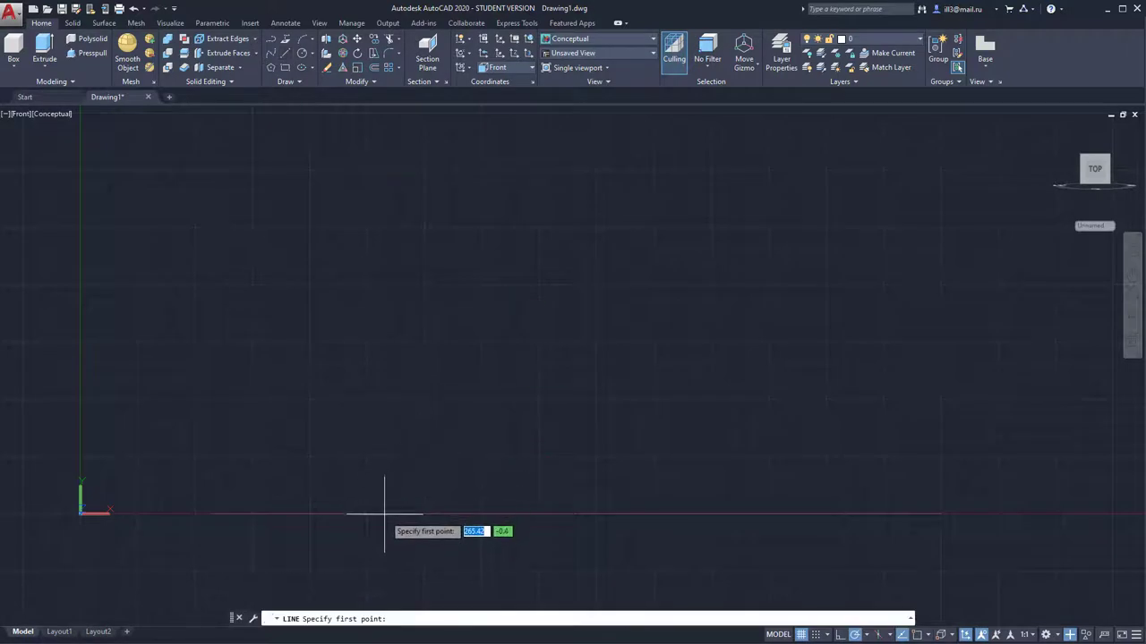
right_click(391, 457, "shift")
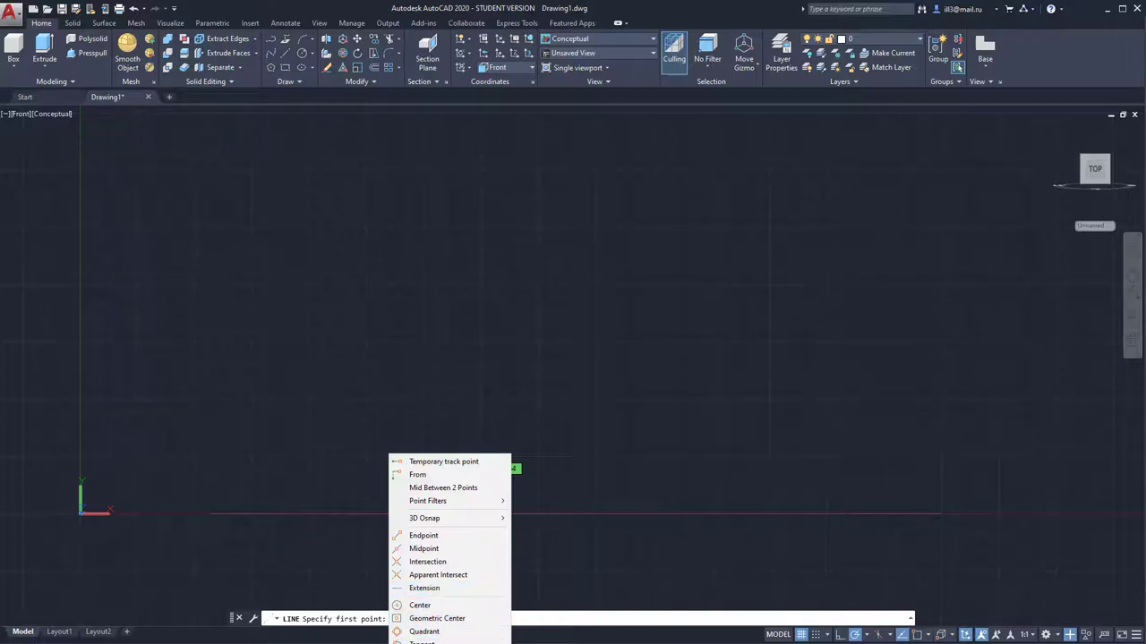
left_click(447, 643)
left_click(397, 513)
key("F8")
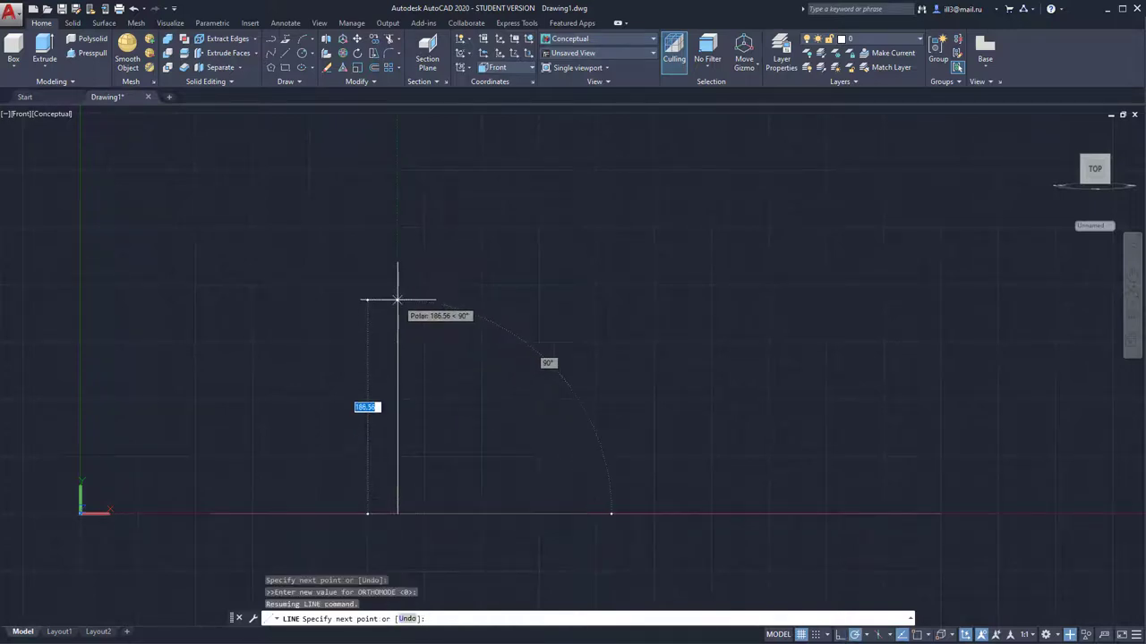
type("110")
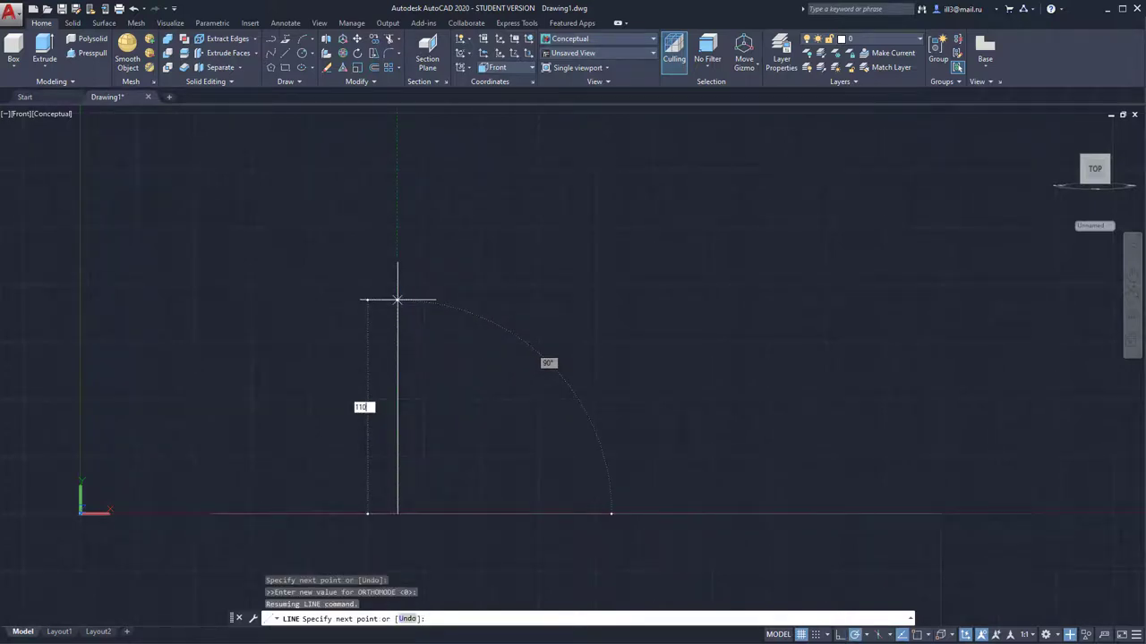
key("Return")
type("10")
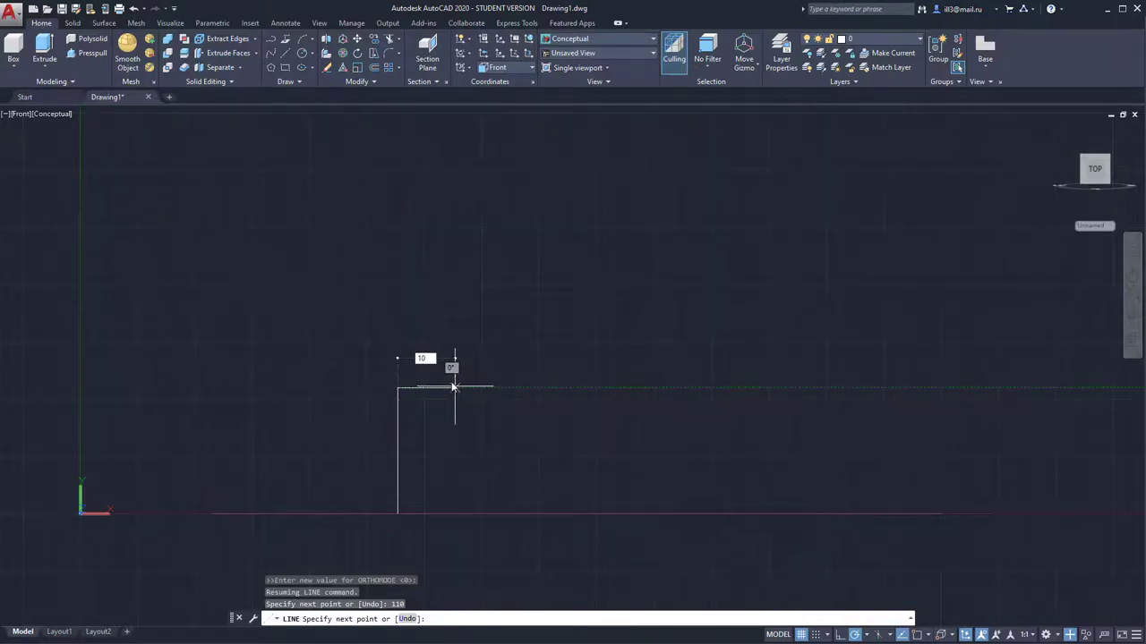
key("Return")
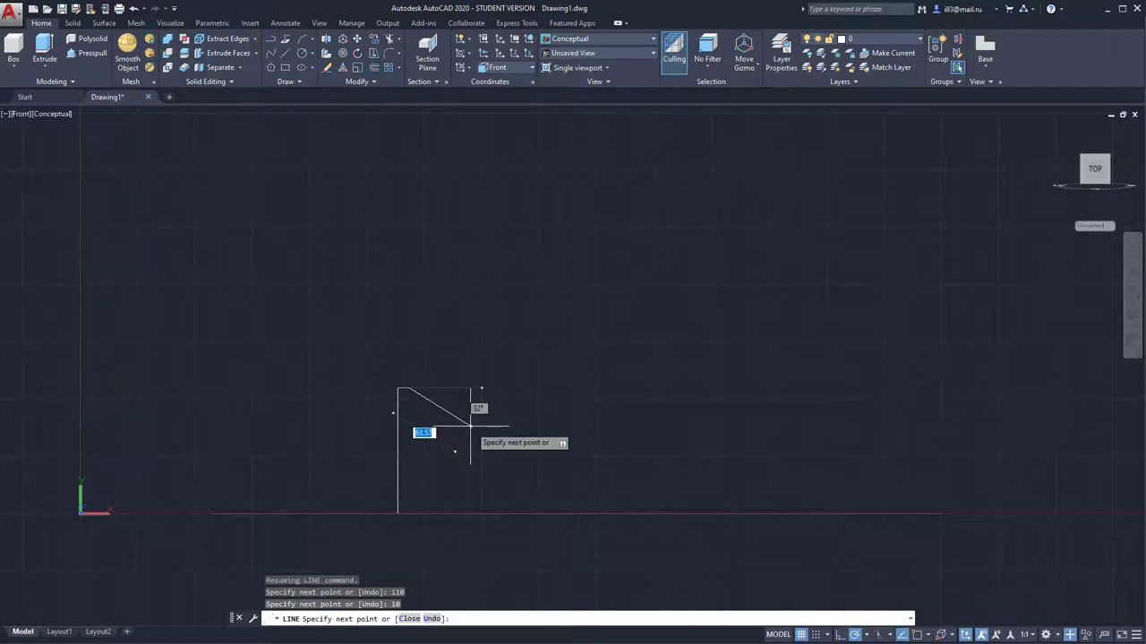
key("Return")
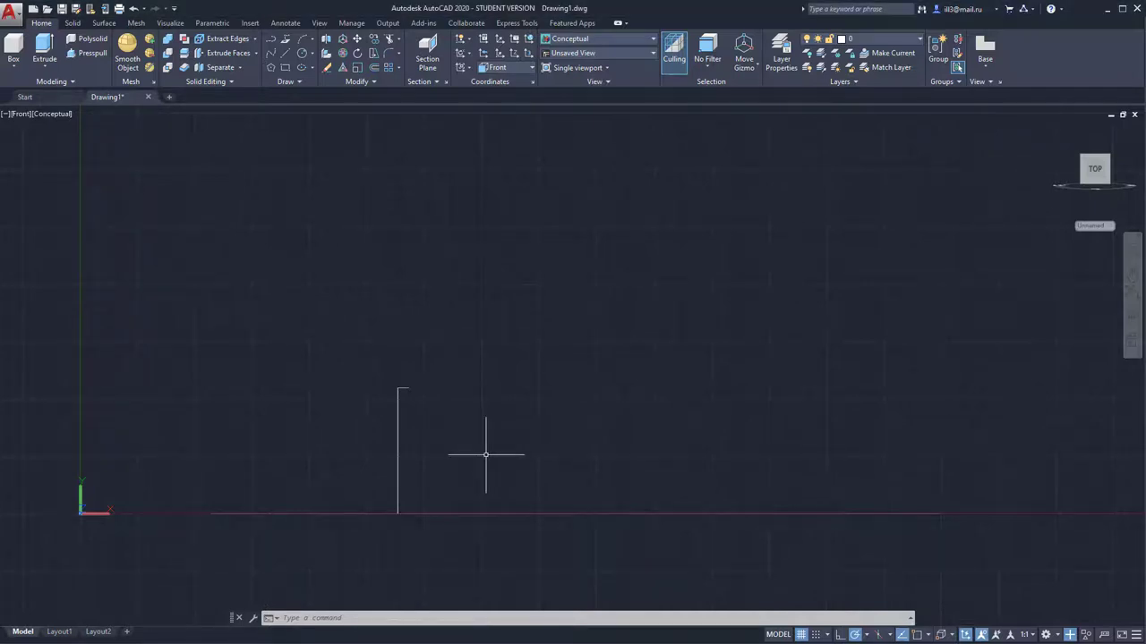
- Draw the 45 base from the edge's bottom and a slanted side to the top
key("Return")
right_click(456, 450, "shift")
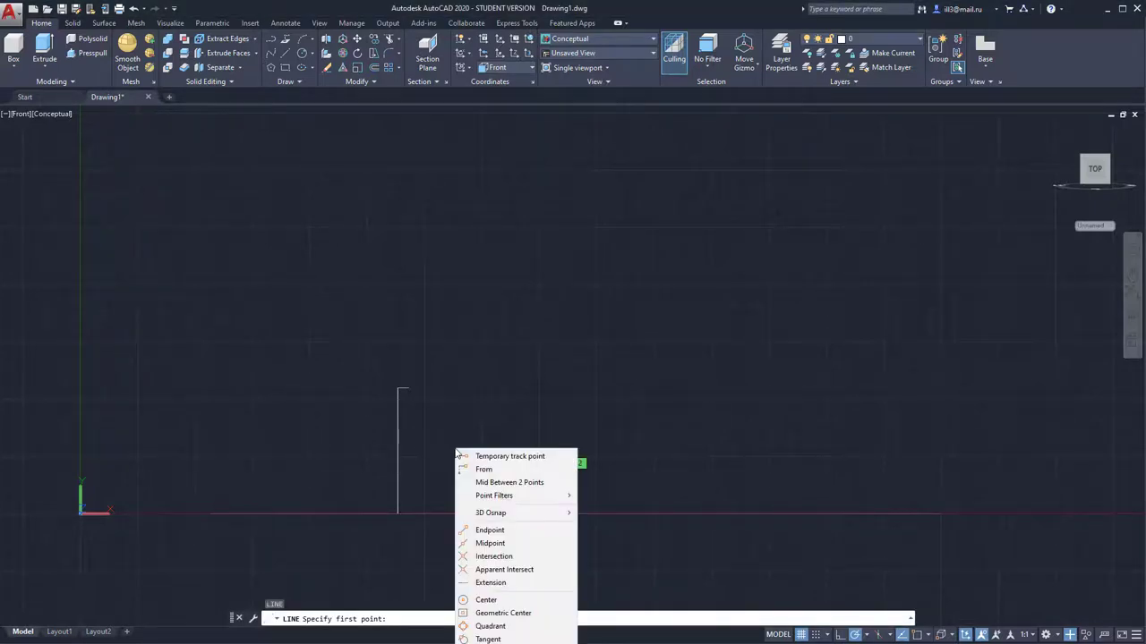
left_click(501, 531)
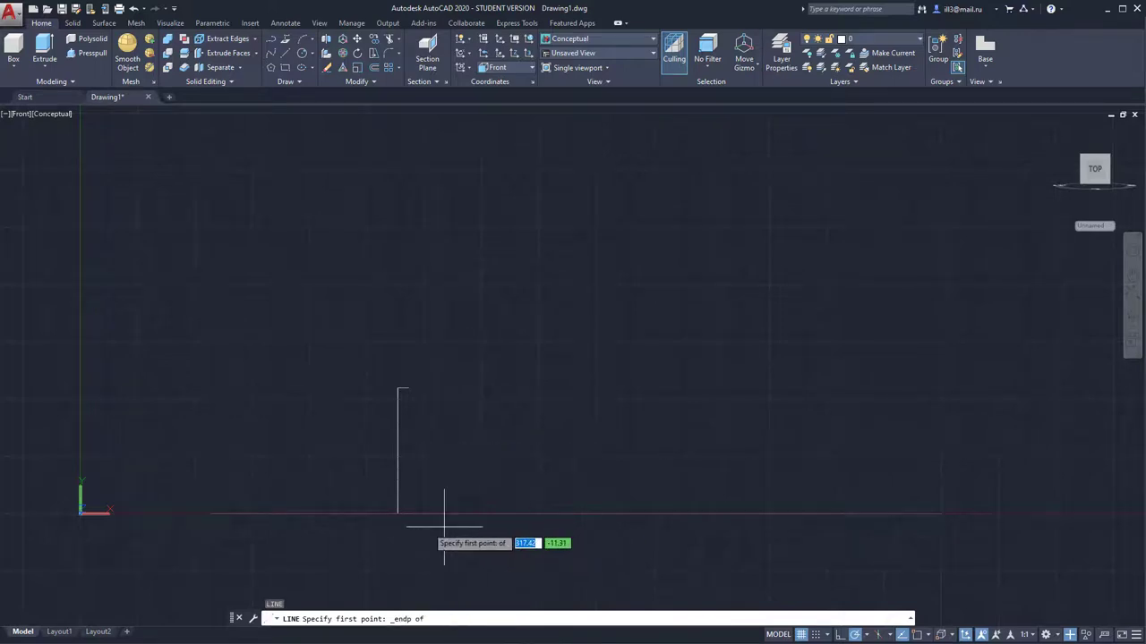
left_click(399, 514)
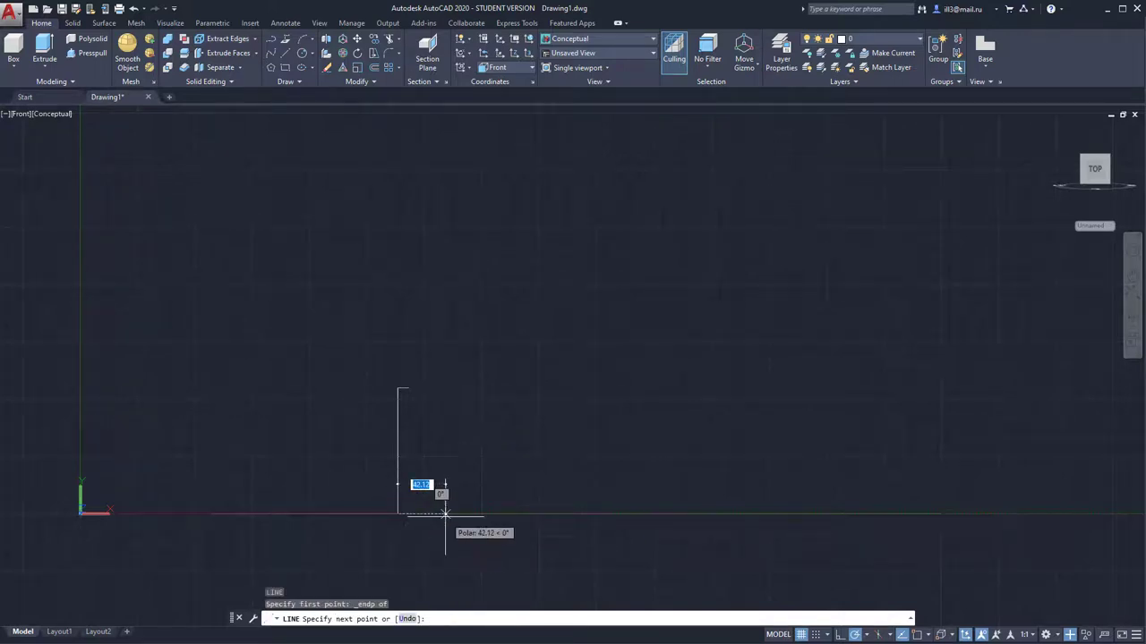
type("45")
key("Return")
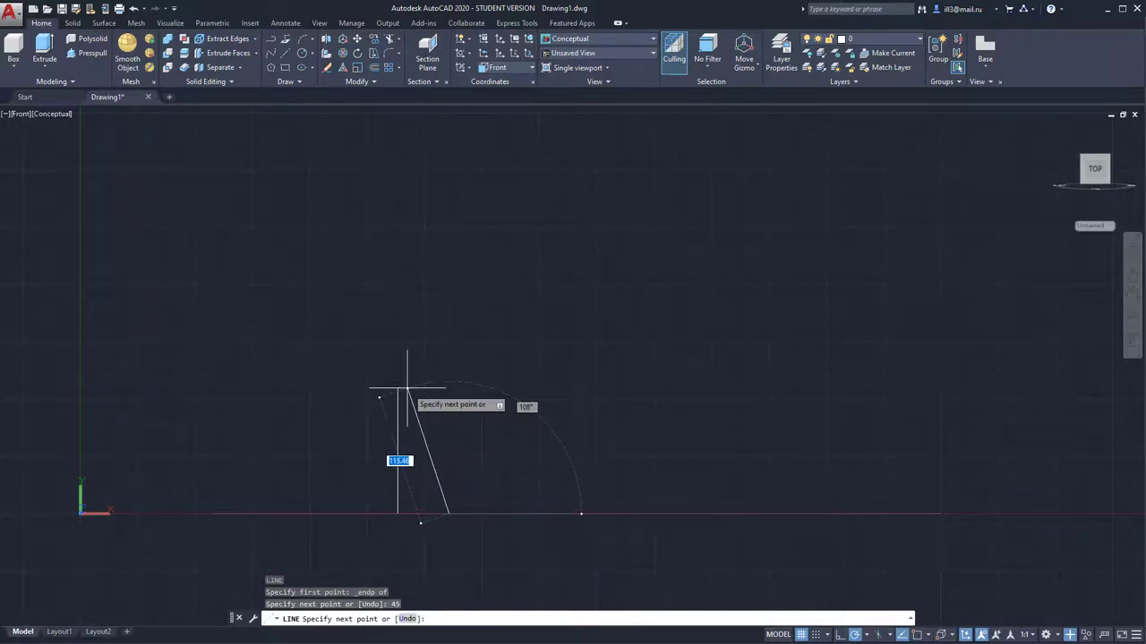
right_click(476, 376, "shift")
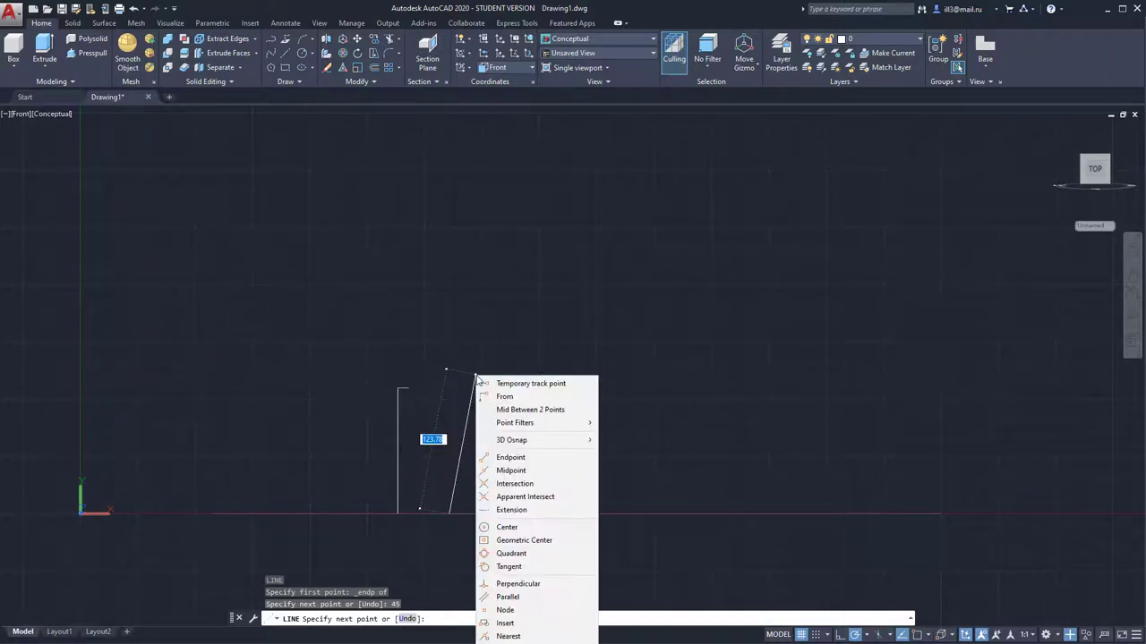
left_click(511, 458)
left_click(414, 388)
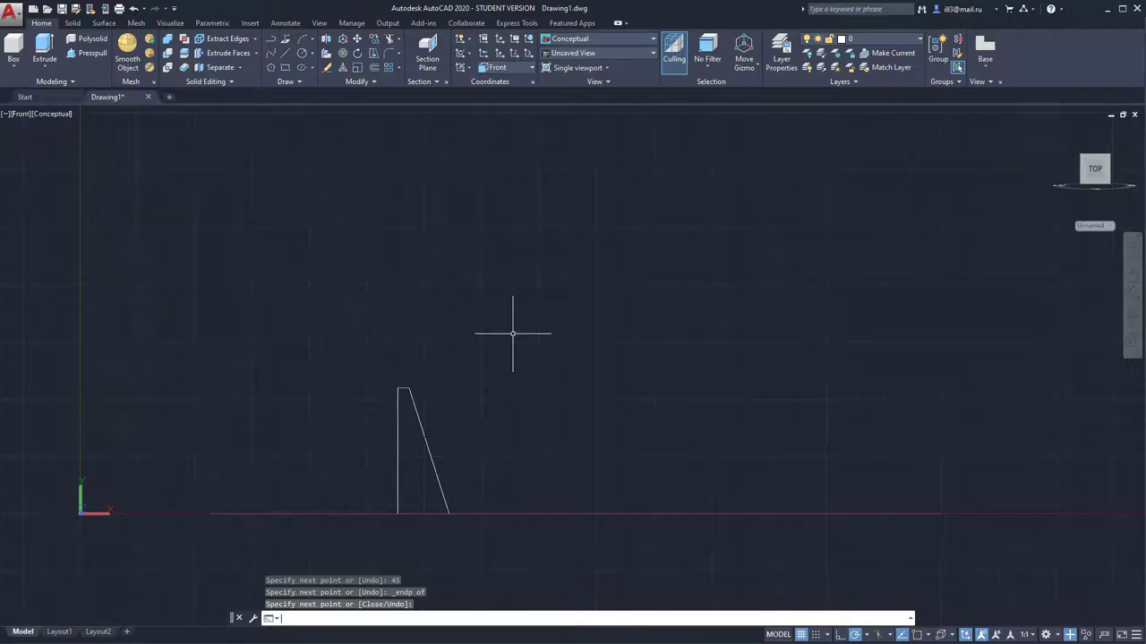
- Offset the left vertical edge 50 units to the right
key("Return")
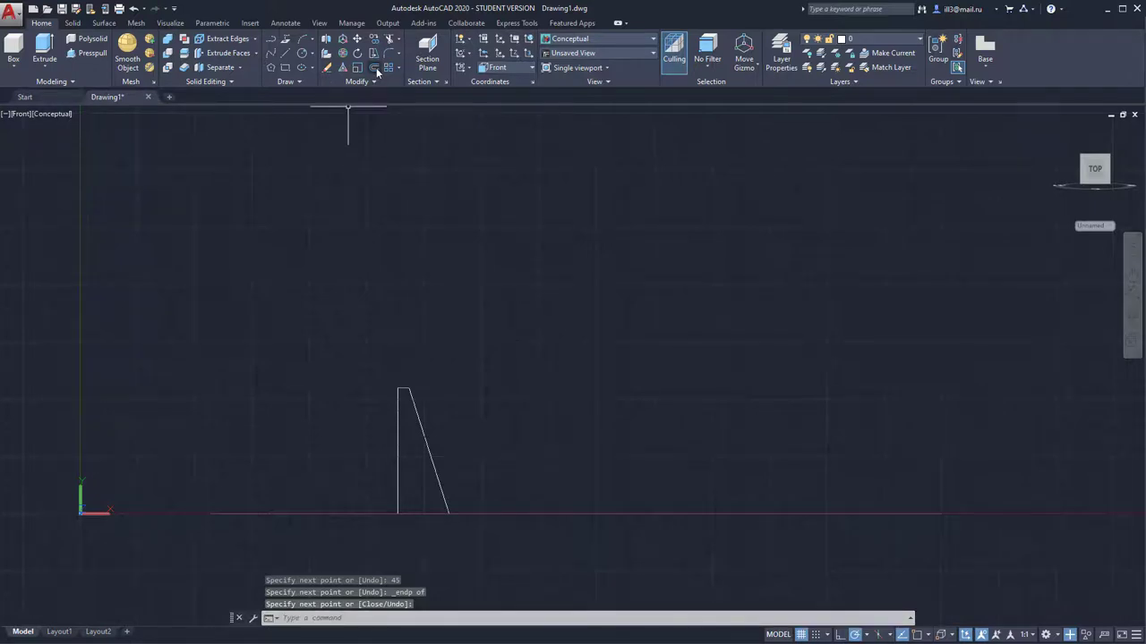
left_click(376, 67)
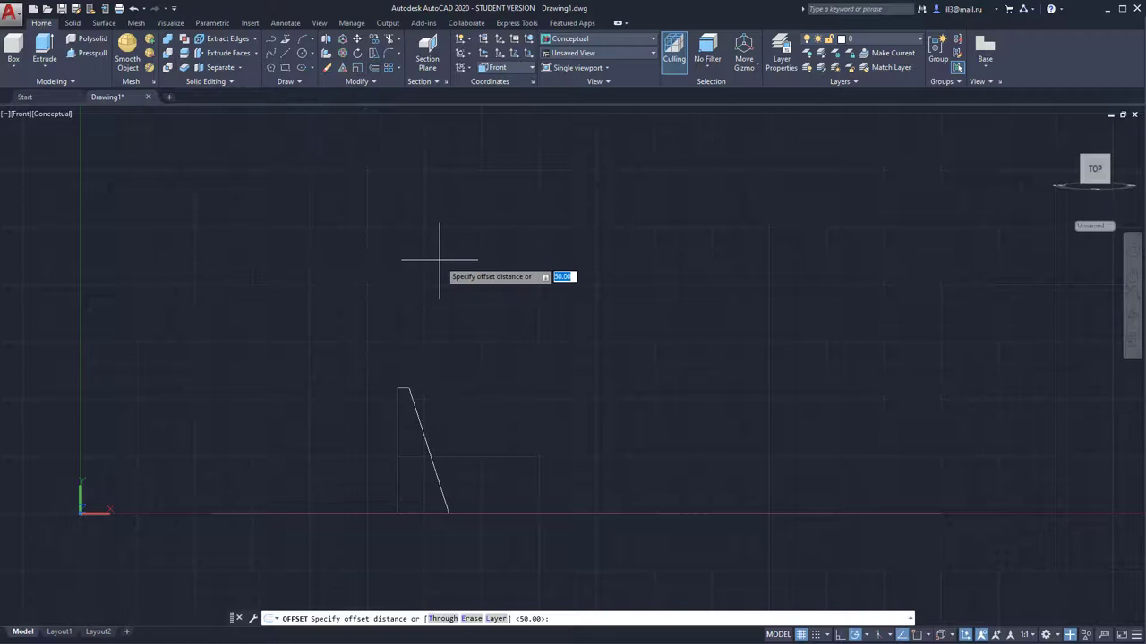
key("Return")
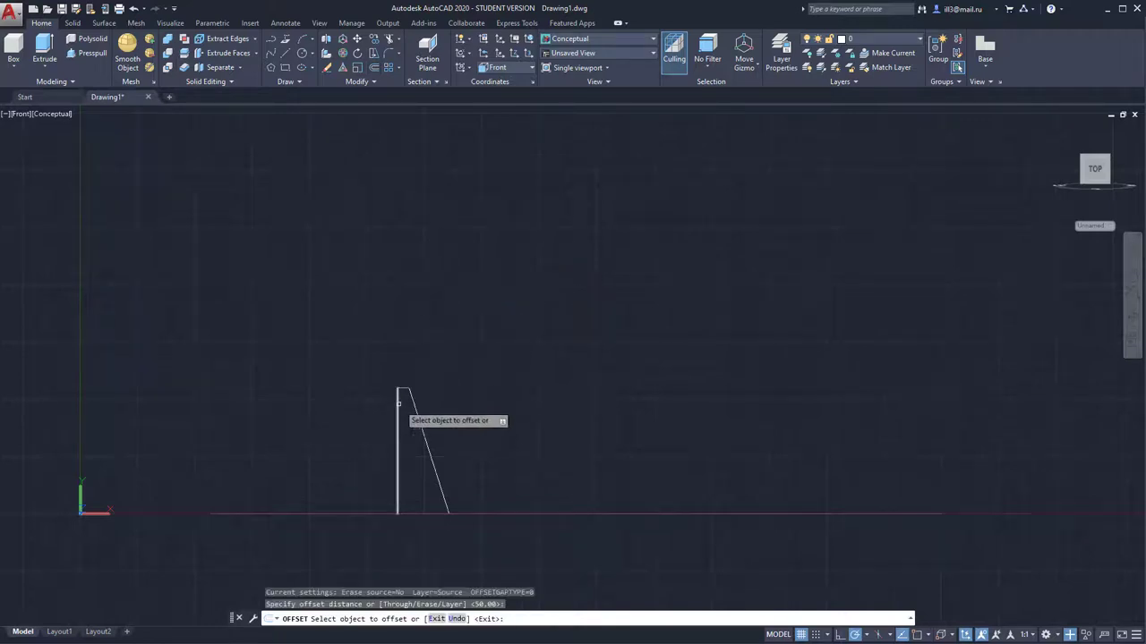
left_click(398, 403)
left_click(455, 410)
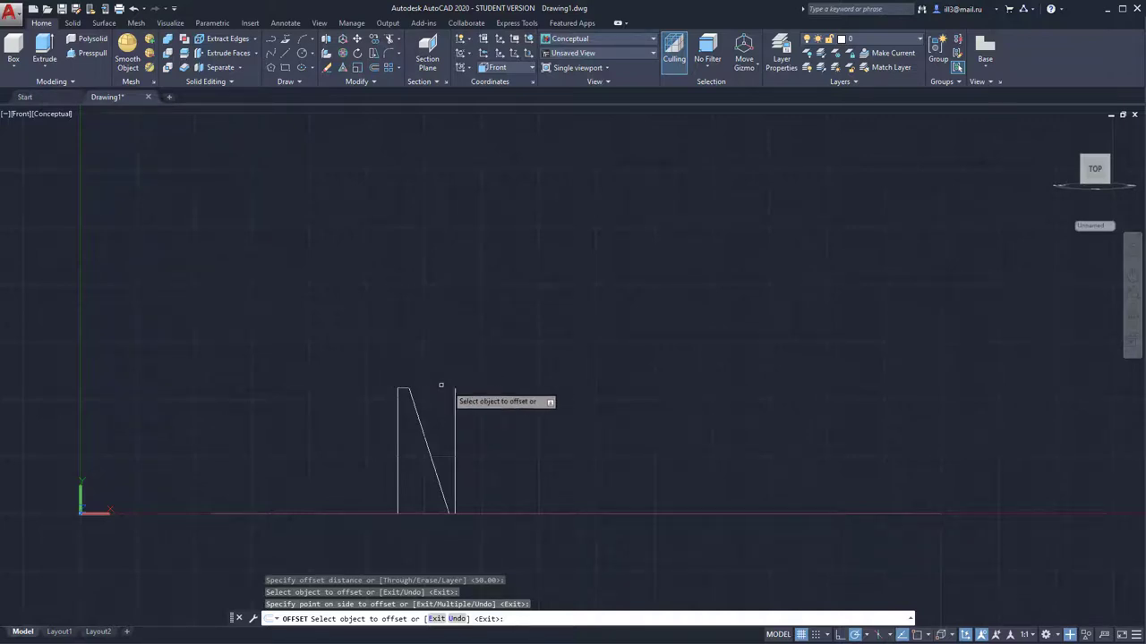
- Revolve the window-selected profile 360° about the offset line's two endpoints
left_click(47, 75)
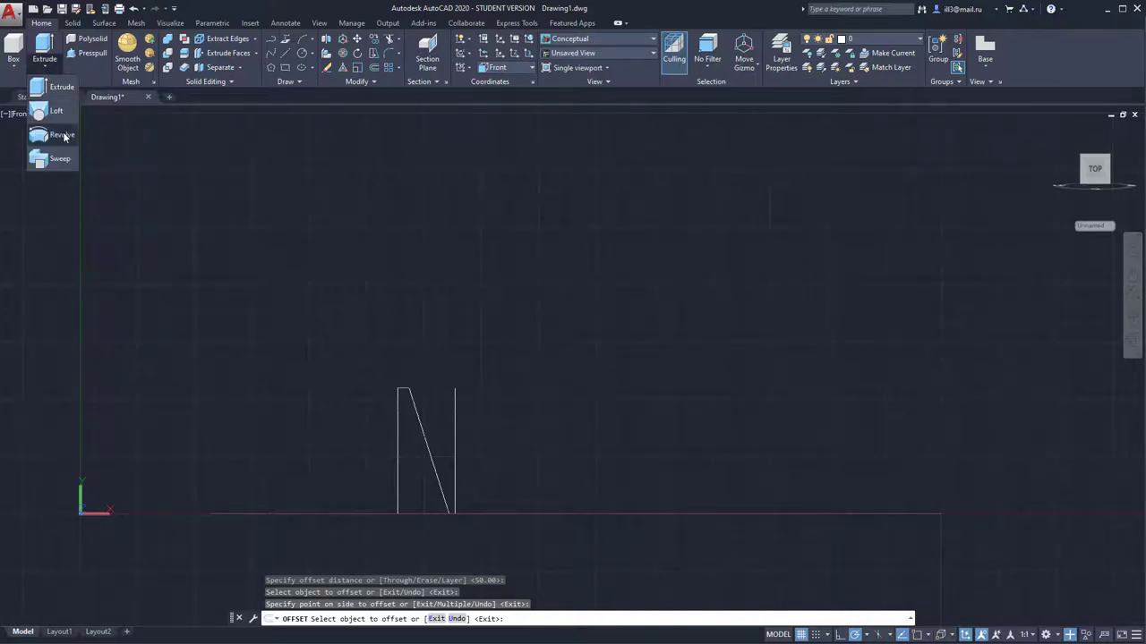
left_click(46, 112)
left_click(387, 377)
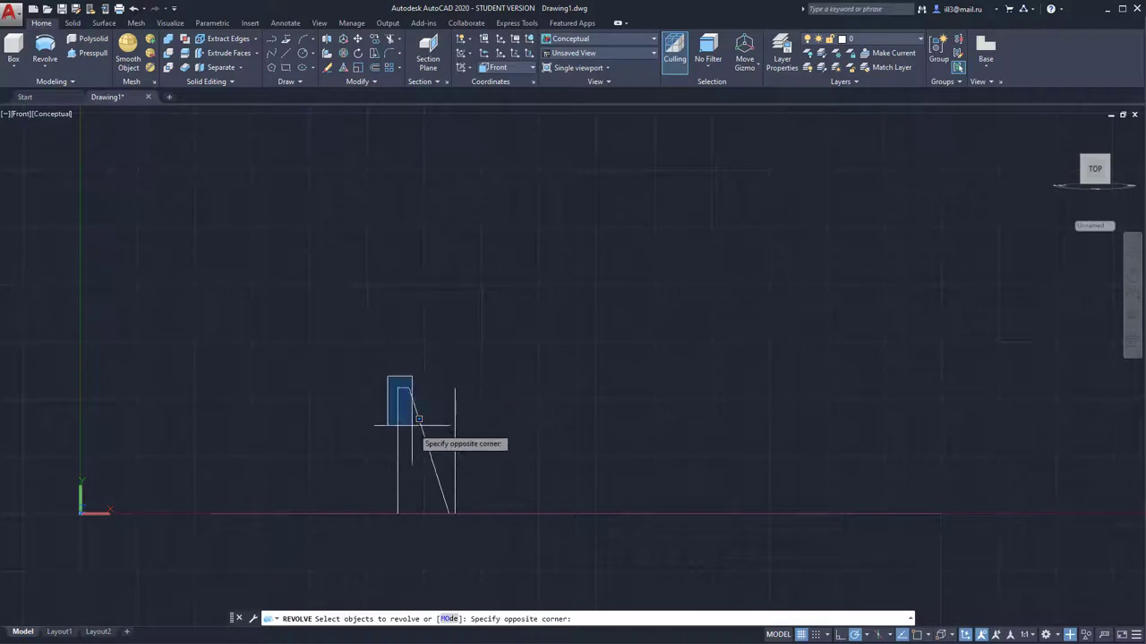
left_click(452, 546)
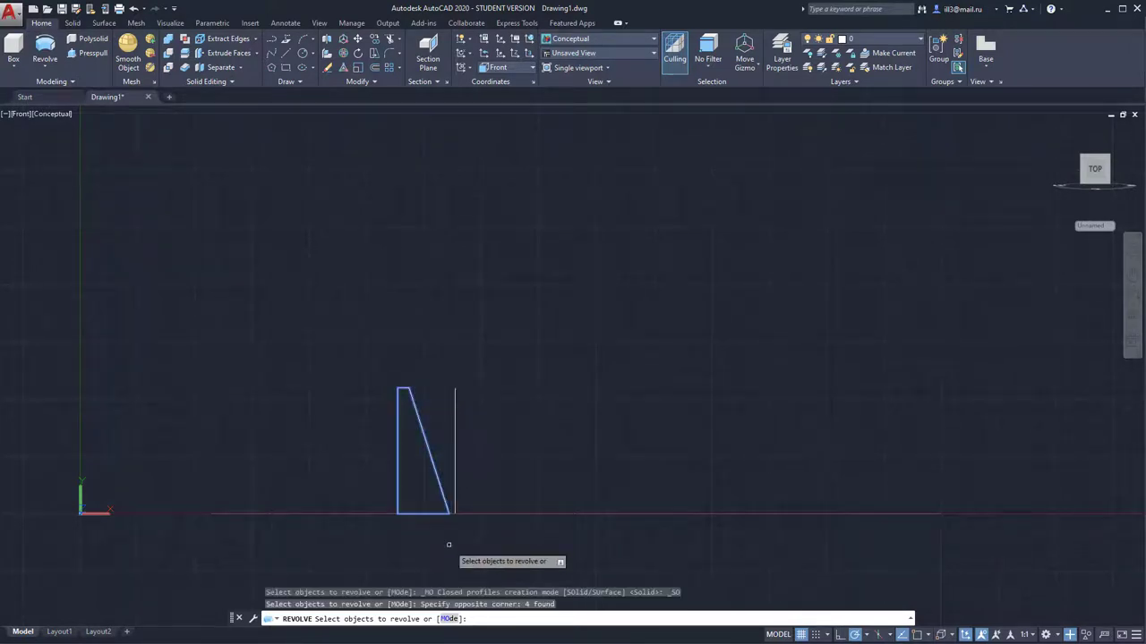
key("Return")
right_click(483, 353, "shift")
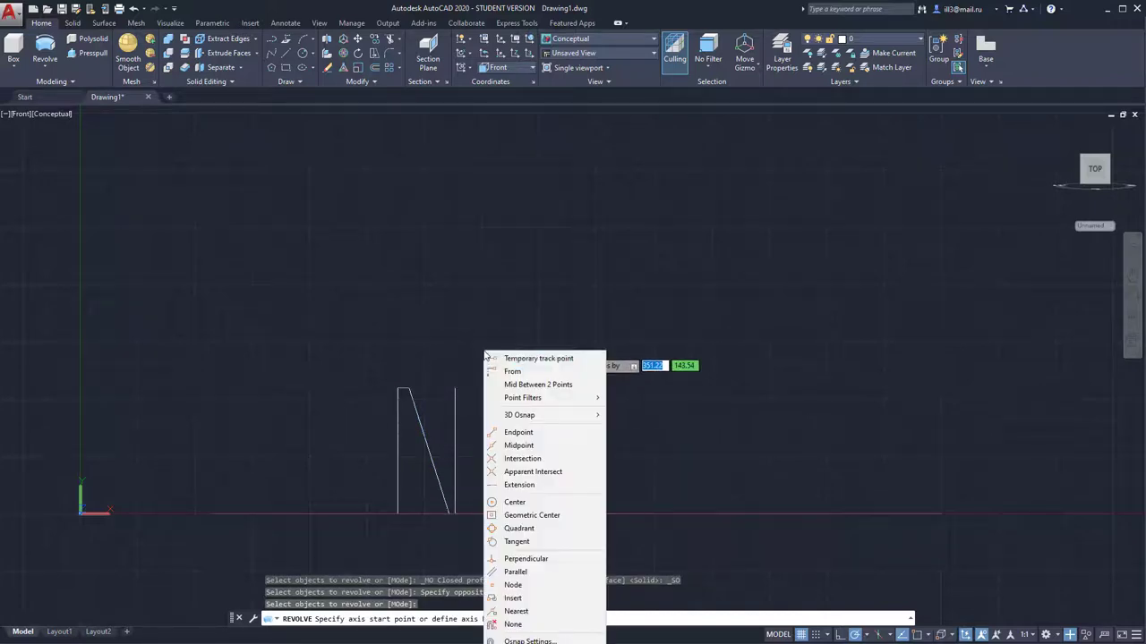
left_click(519, 432)
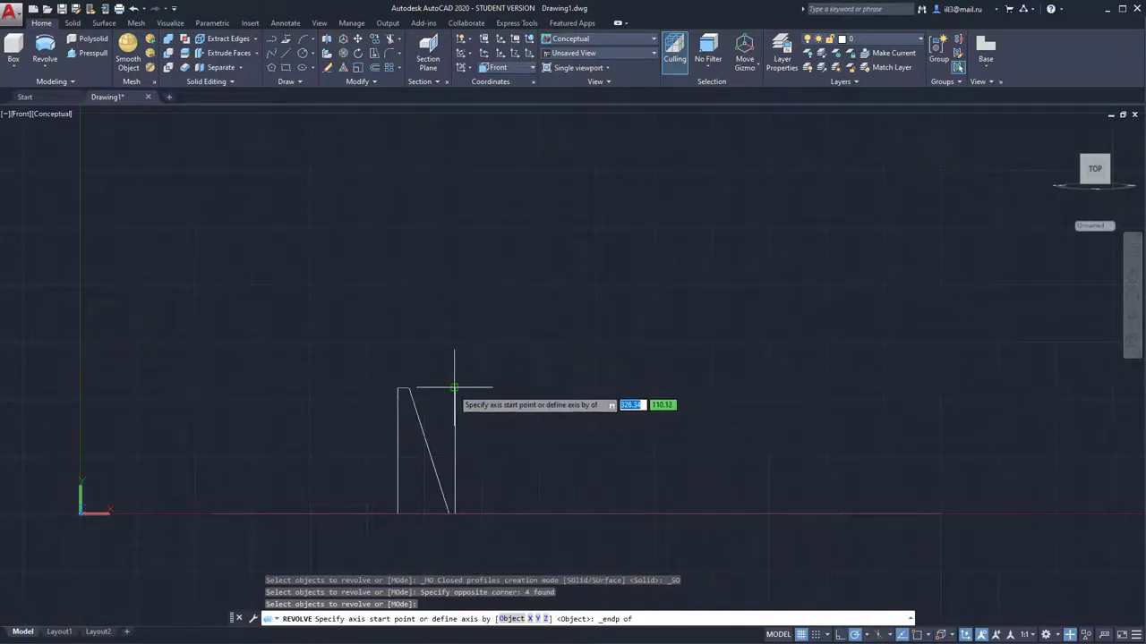
left_click(455, 389)
right_click(511, 460, "shift")
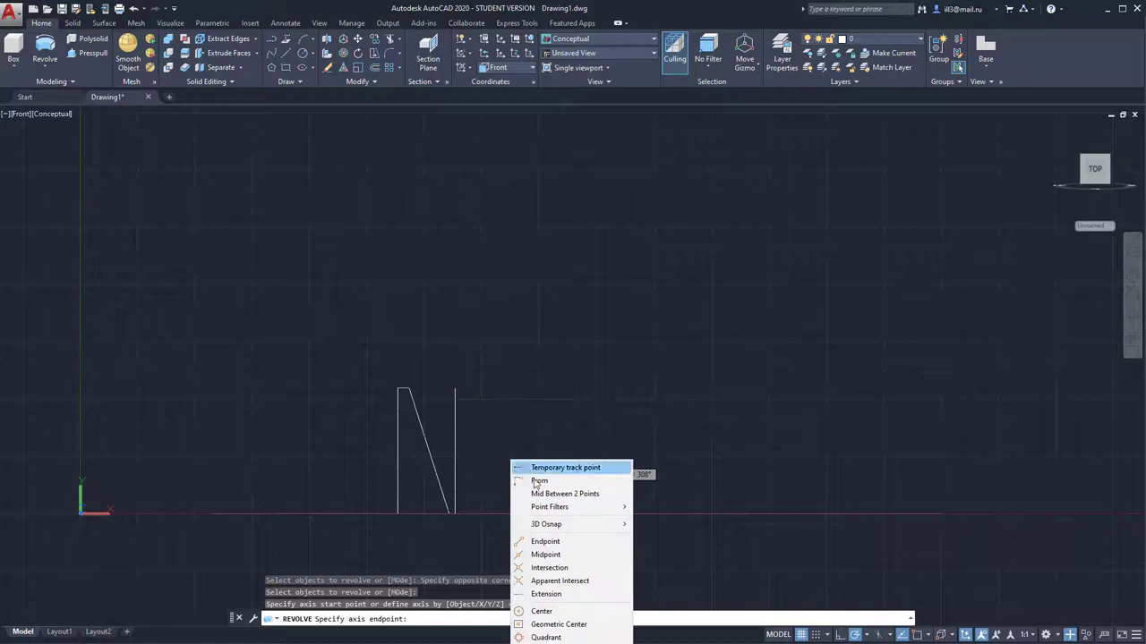
left_click(543, 541)
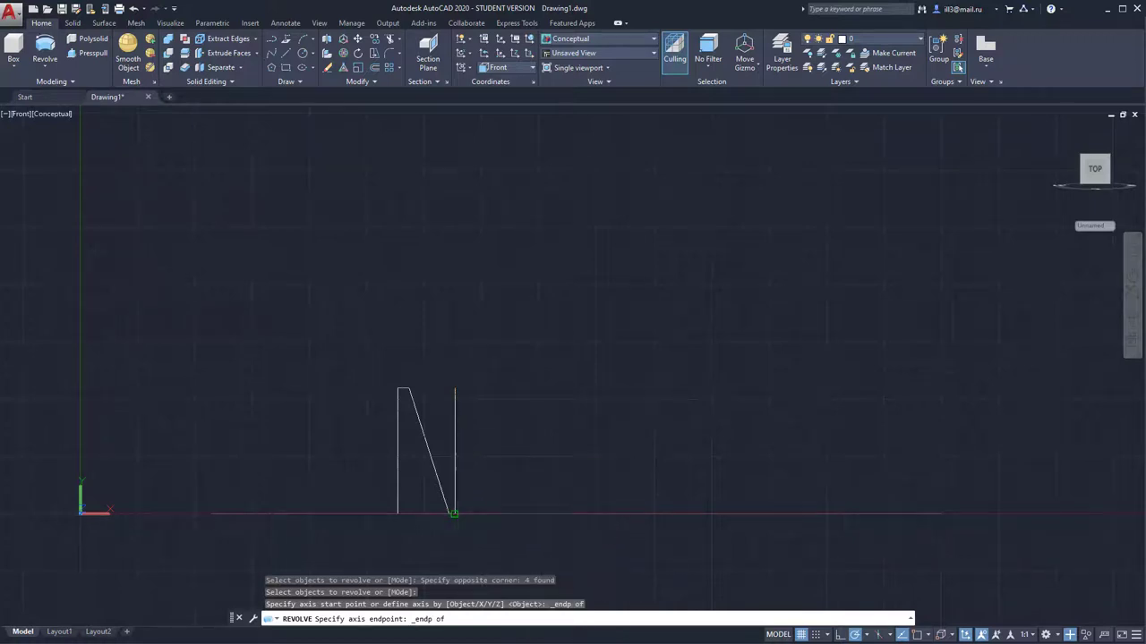
left_click(455, 514)
key("Return")
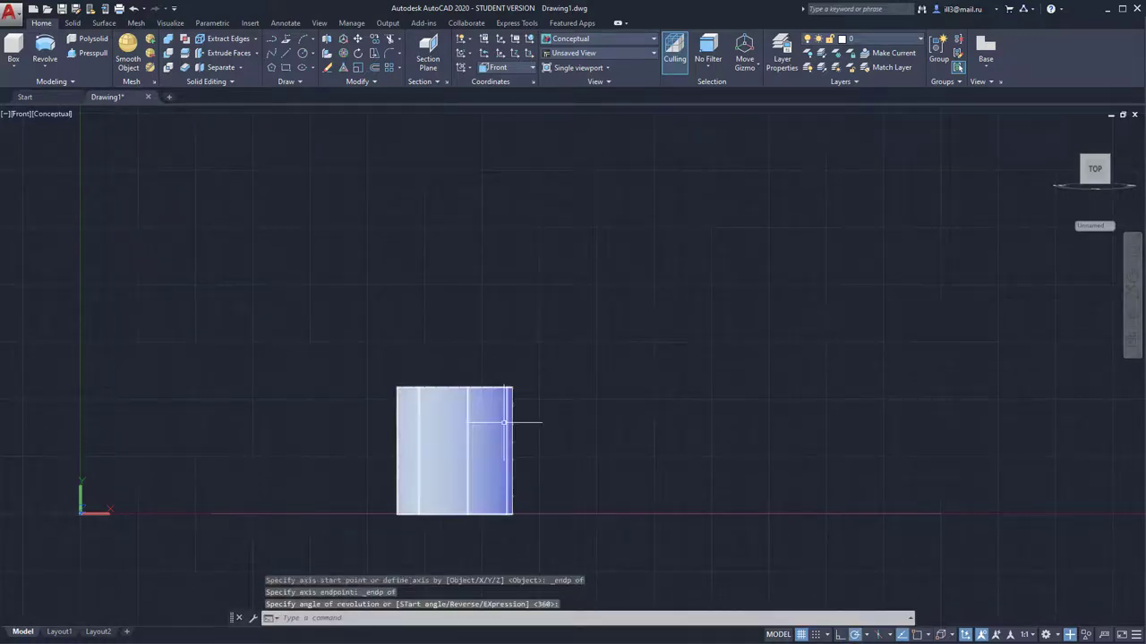
- Apply Conceptual visual style and orbit to an oblique view of the hollow cylinder
left_click(626, 40)
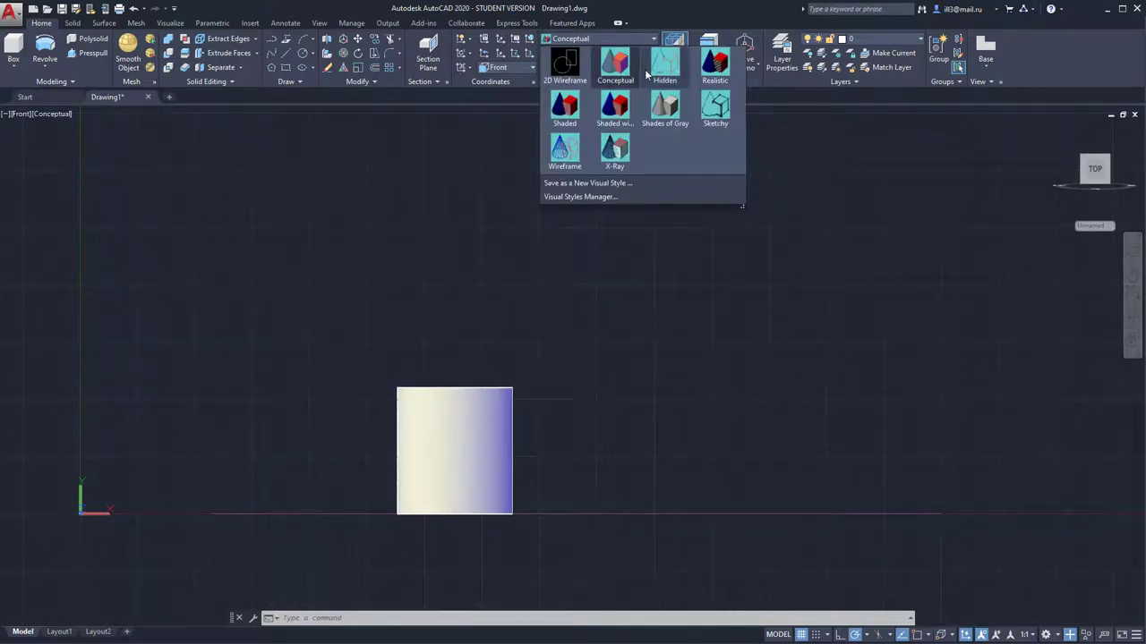
left_click(568, 150)
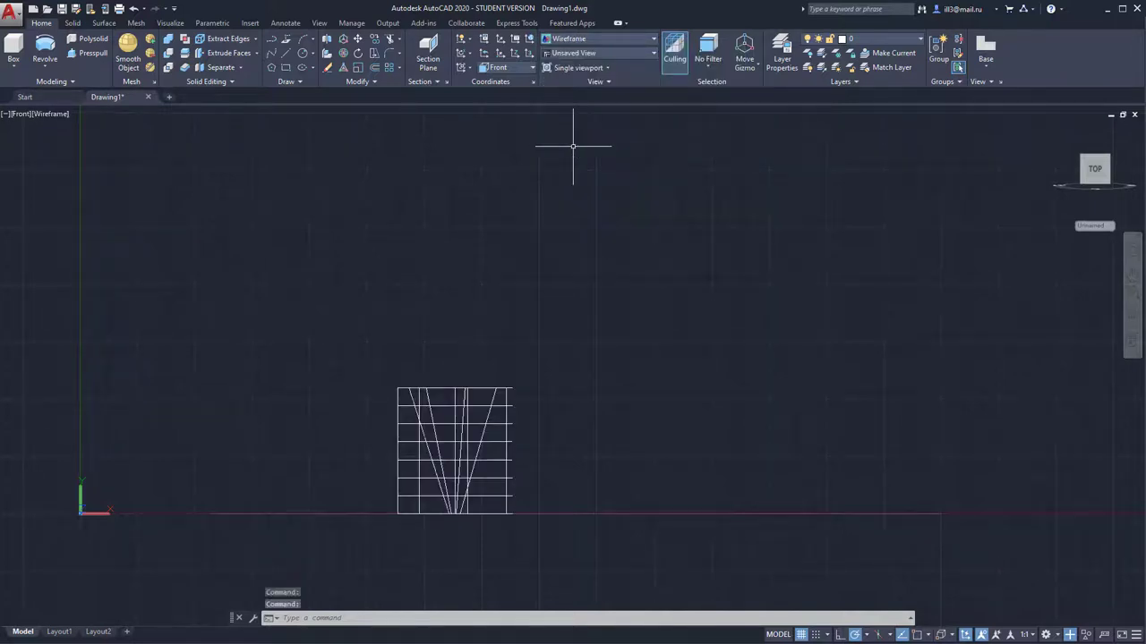
left_click(591, 39)
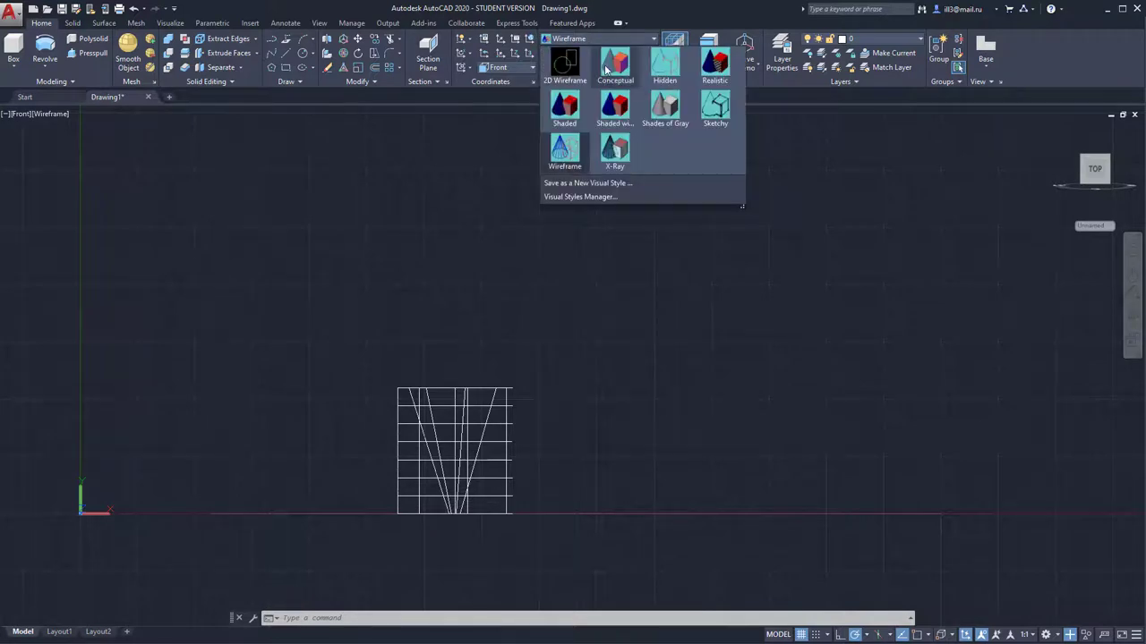
left_click(607, 70)
left_click(492, 403)
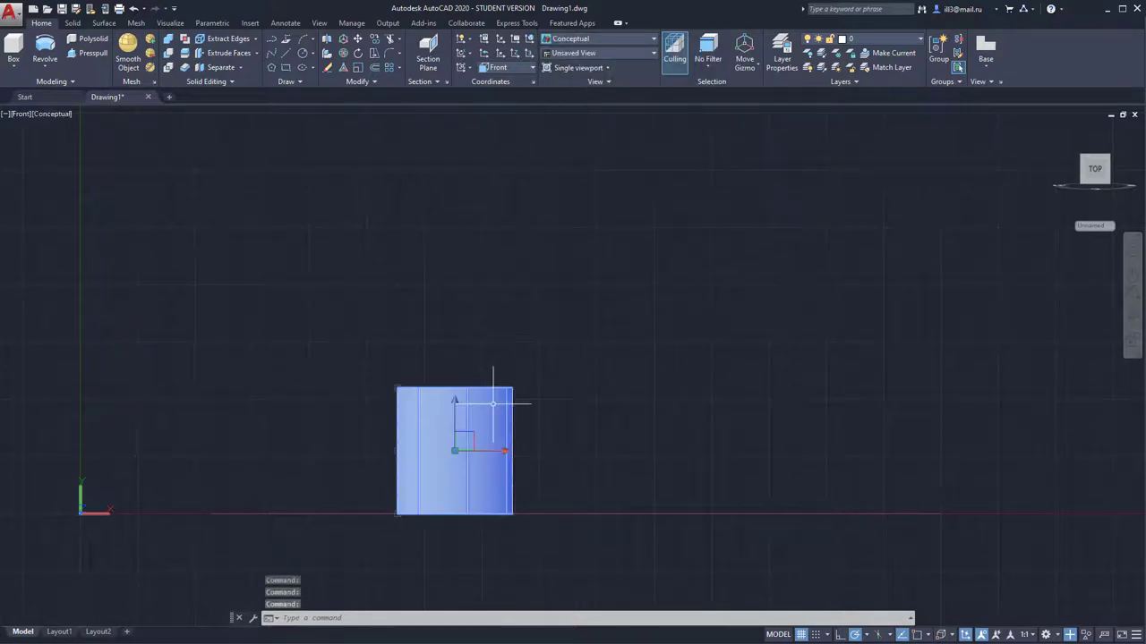
right_click(492, 403)
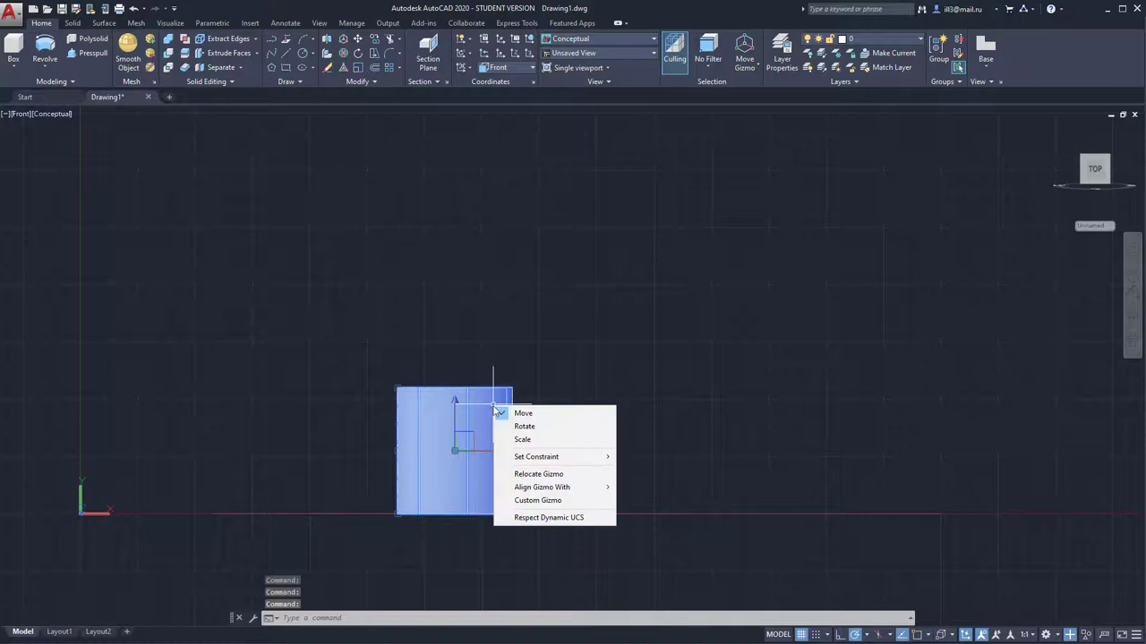
left_click(527, 363)
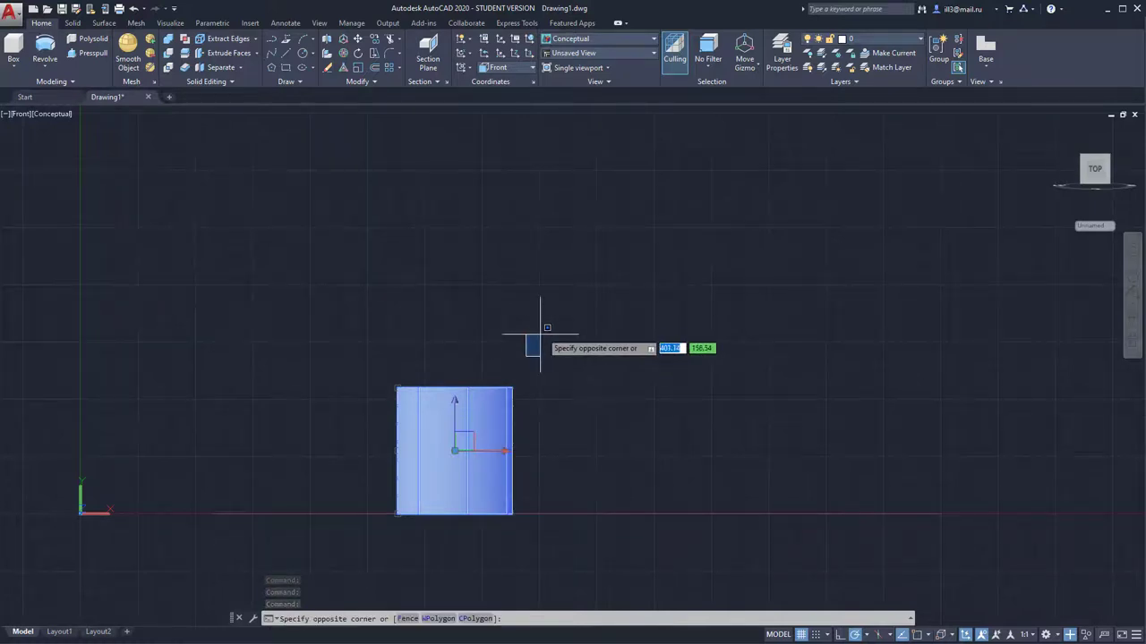
middle_click_drag(537, 332, 573, 296, "shift")
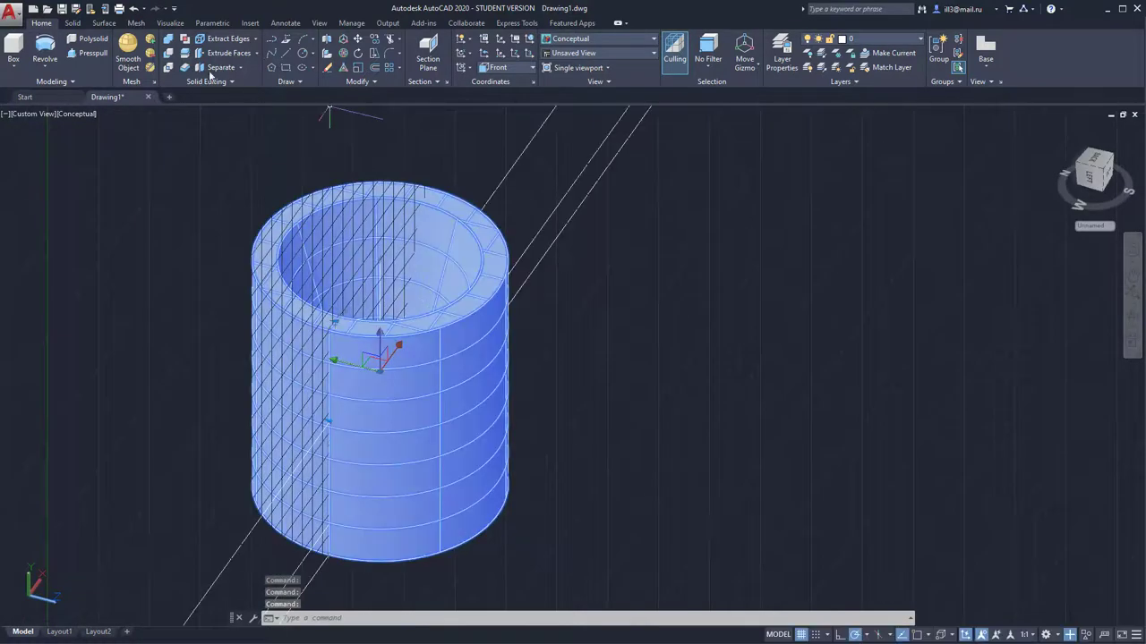
- Union the four cylinder solids into one solid, continuing past the surface warning
left_click(170, 42)
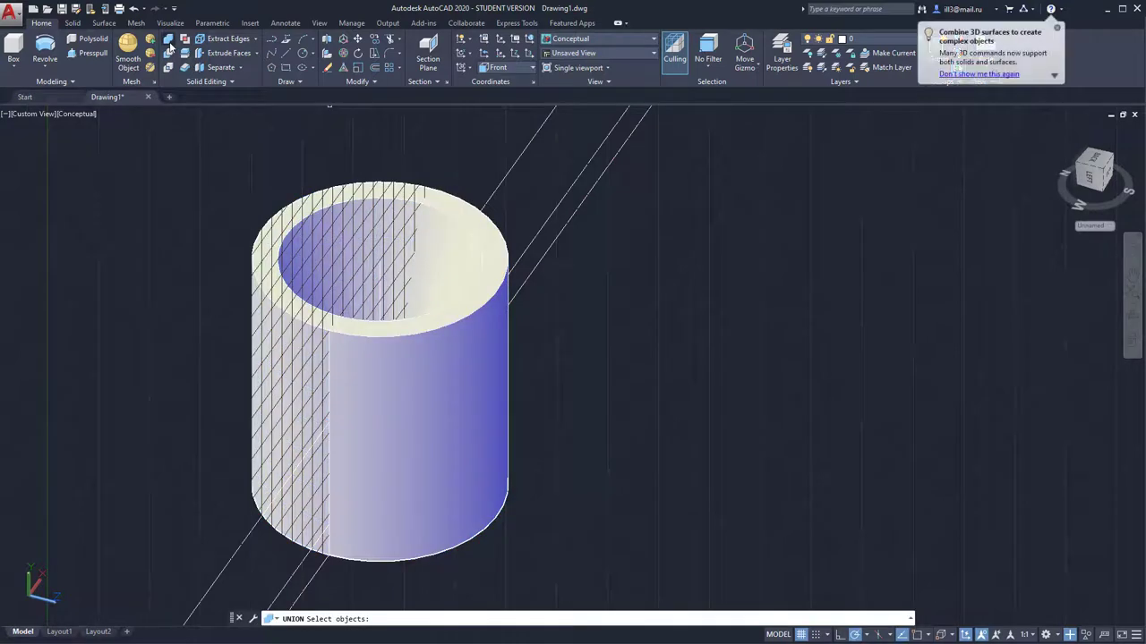
left_click(430, 193)
left_click(429, 219)
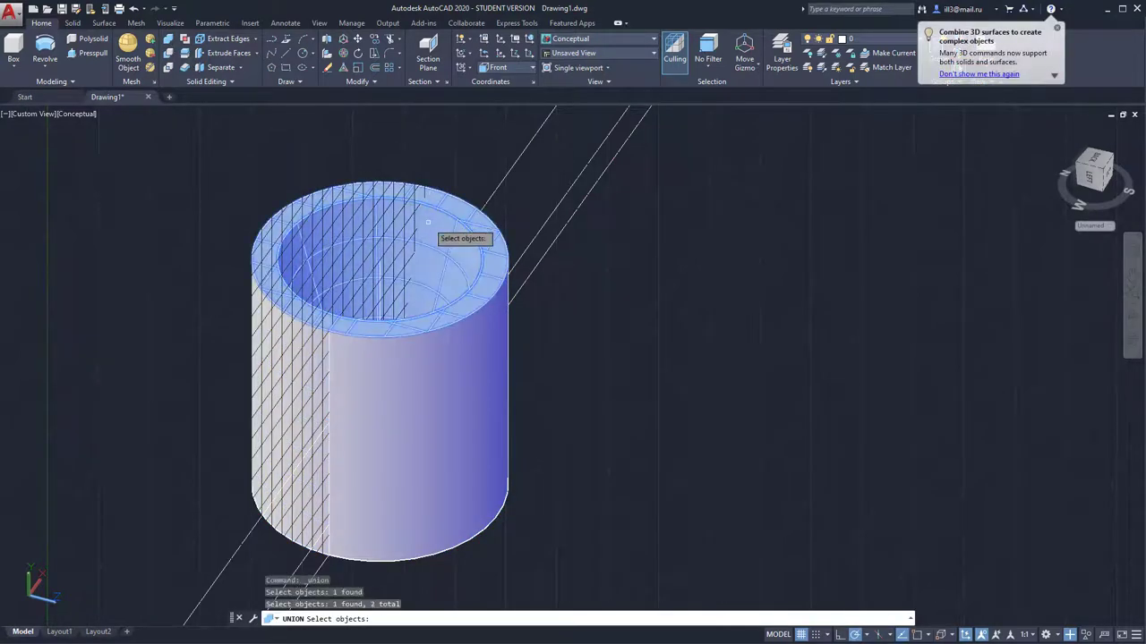
left_click(478, 361)
mouse_move(467, 398)
middle_mouse_down("shift")
mouse_move(427, 432)
mouse_move(527, 248)
mouse_move(509, 278)
mouse_move(366, 389)
middle_mouse_up("shift")
left_click(427, 432)
middle_click_drag(525, 302, 528, 296, "shift")
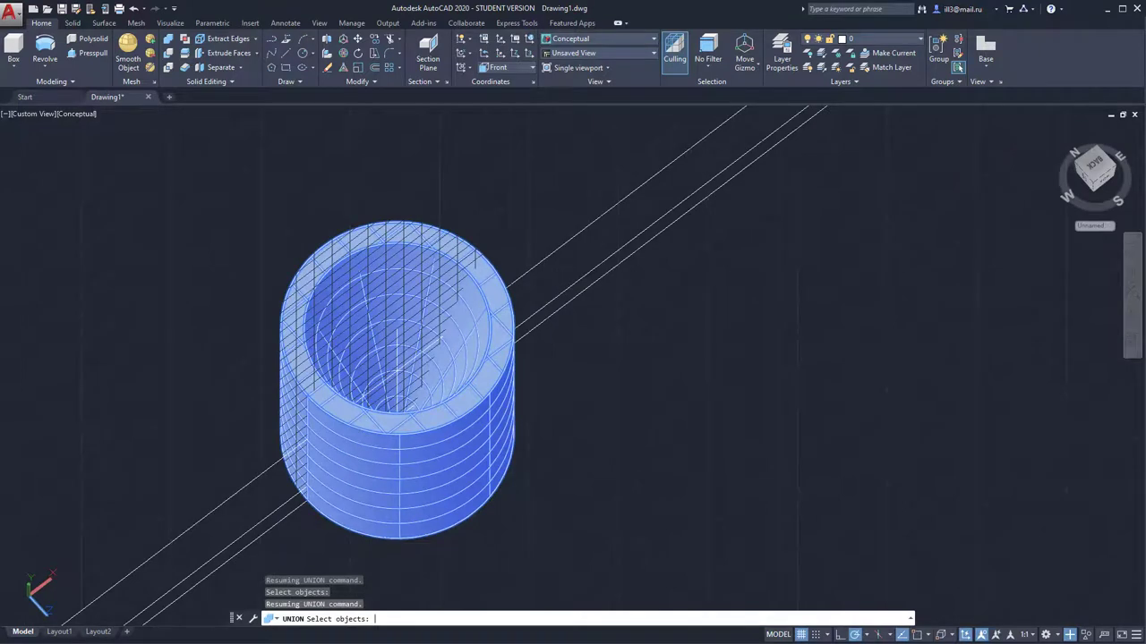
key("Return")
left_click(689, 409)
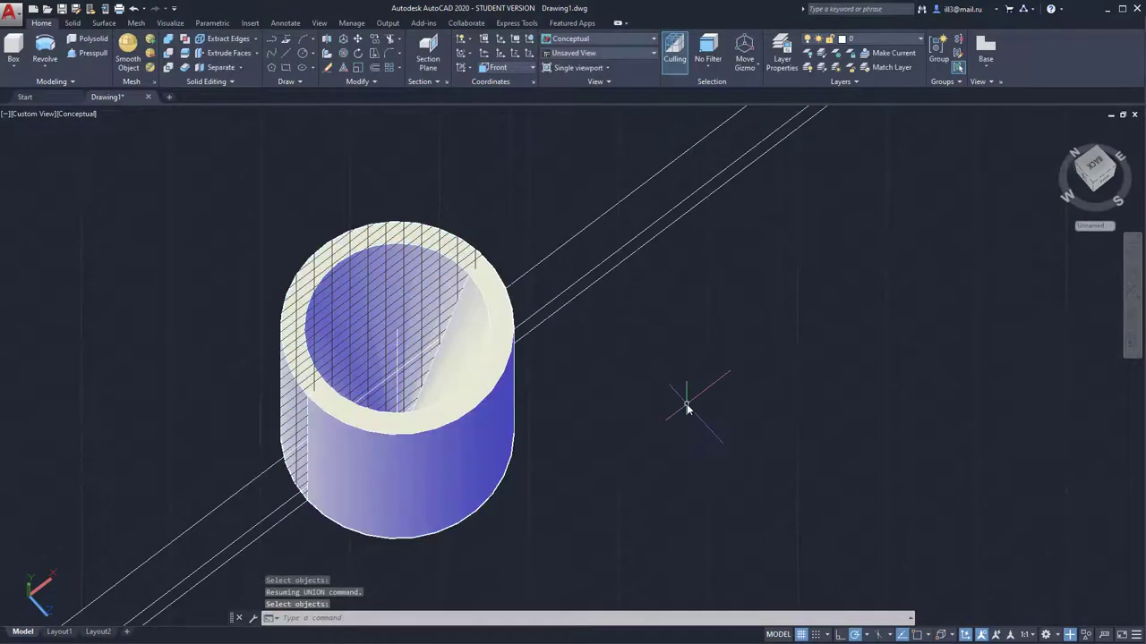
mouse_move(568, 325)
middle_mouse_down("shift")
mouse_move(589, 381)
mouse_move(583, 284)
mouse_move(579, 383)
mouse_move(573, 340)
mouse_move(603, 316)
middle_mouse_up("shift")
left_click(603, 316)
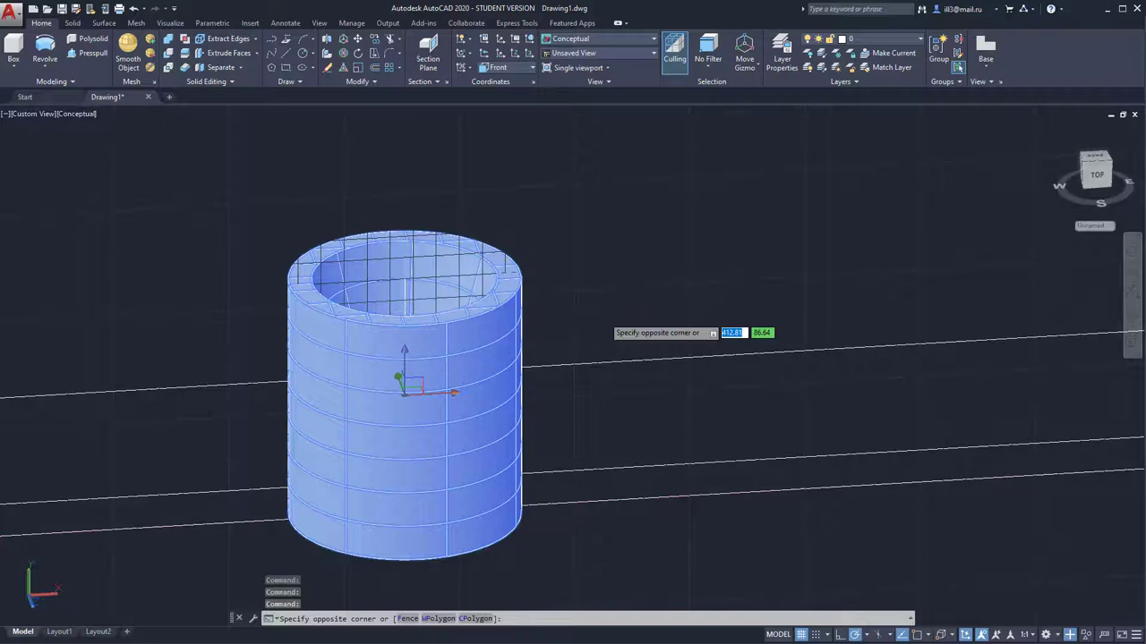
key("Escape")
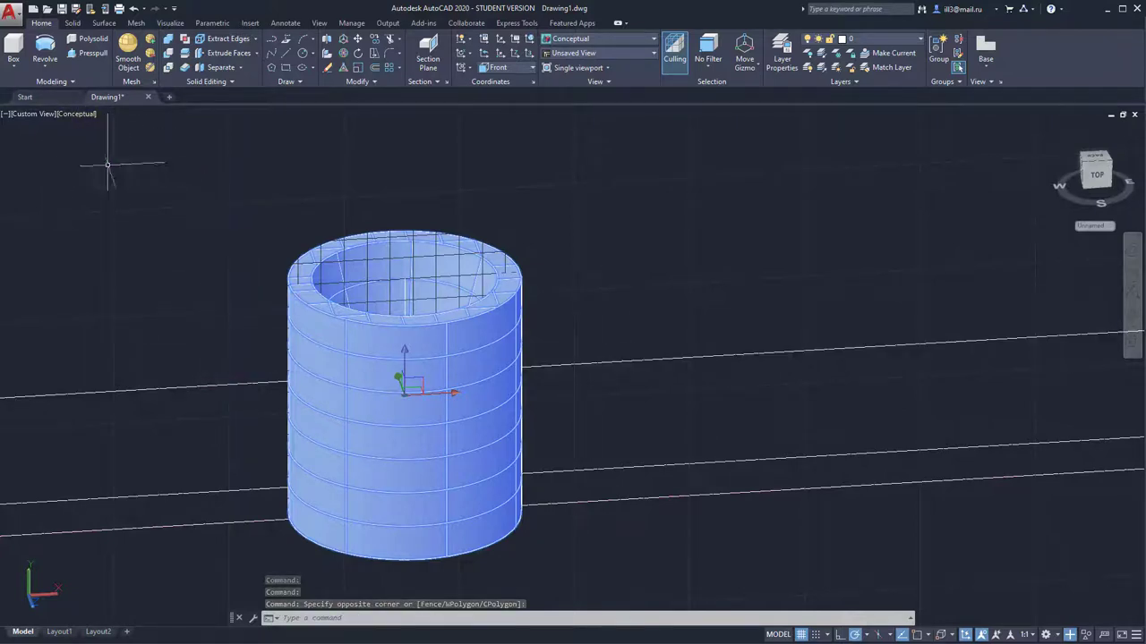
- Switch the viewport to the Front view with 2D Wireframe visual style
left_click(31, 115)
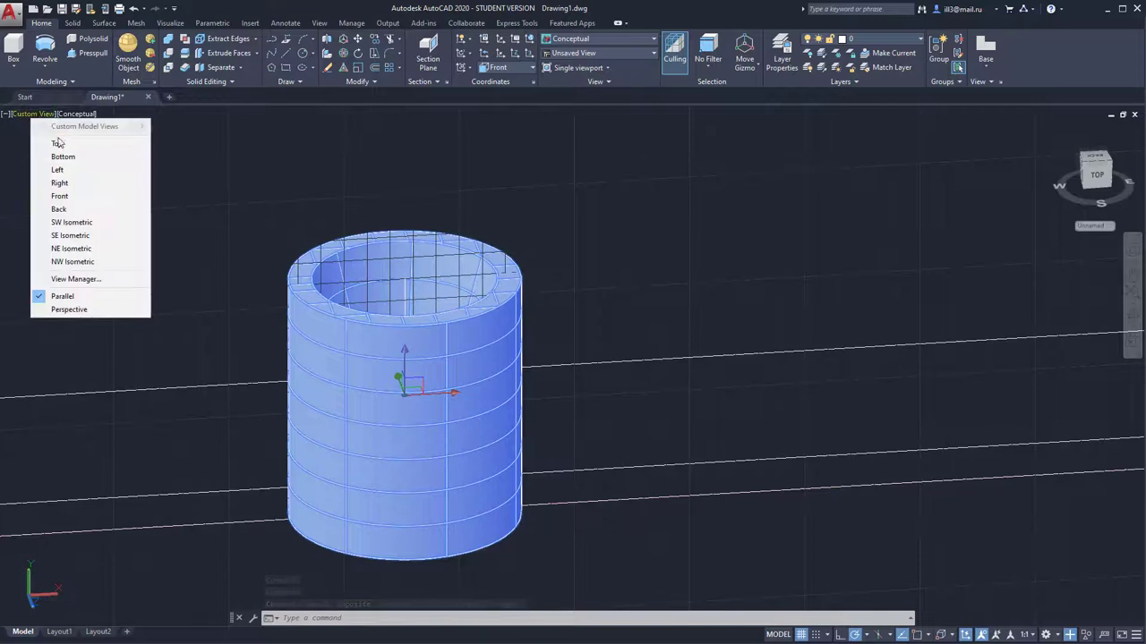
left_click(70, 196)
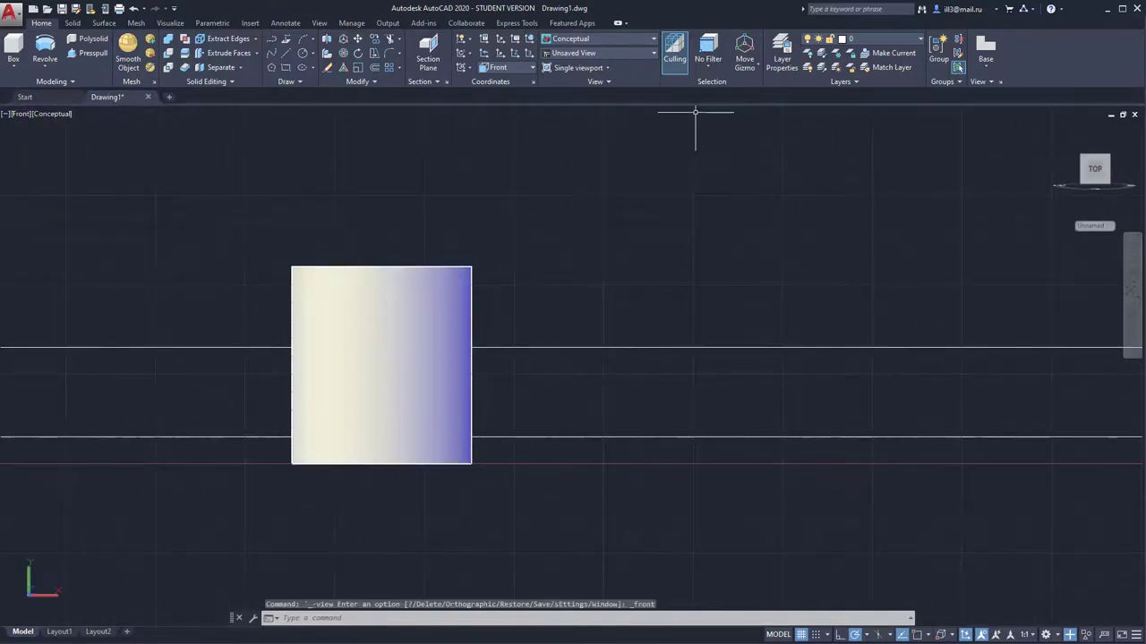
left_click(618, 38)
left_click(572, 65)
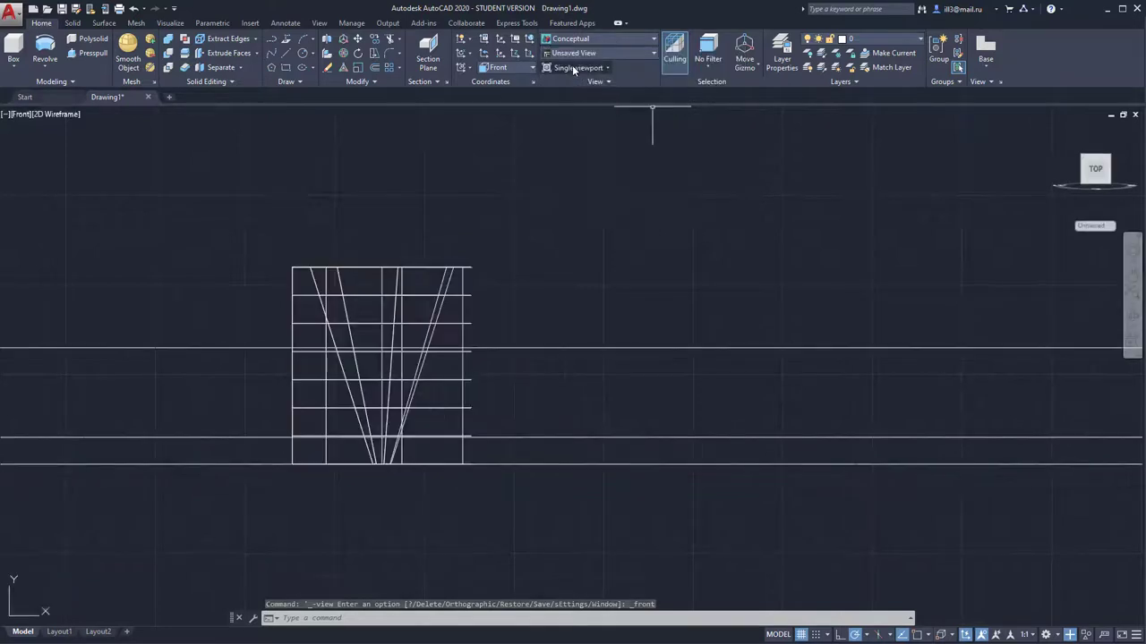
scroll(462, 364, "up", 2)
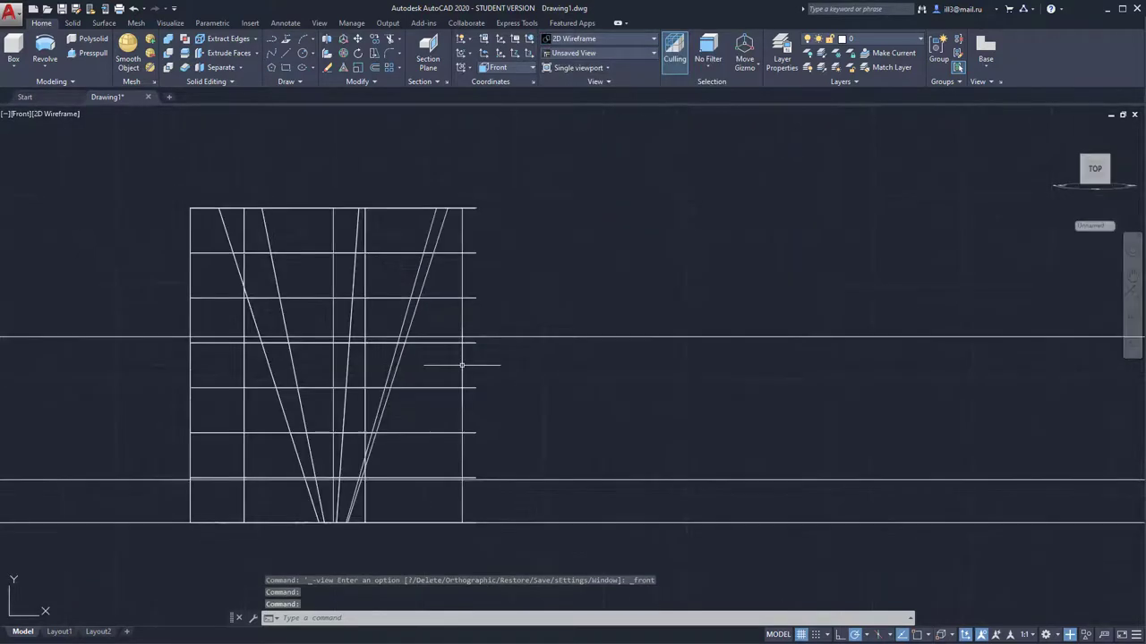
- Hide the cylinder solid with Isolate > Hide Objects, leaving the profile lines visible
left_click(445, 205)
right_click(445, 207)
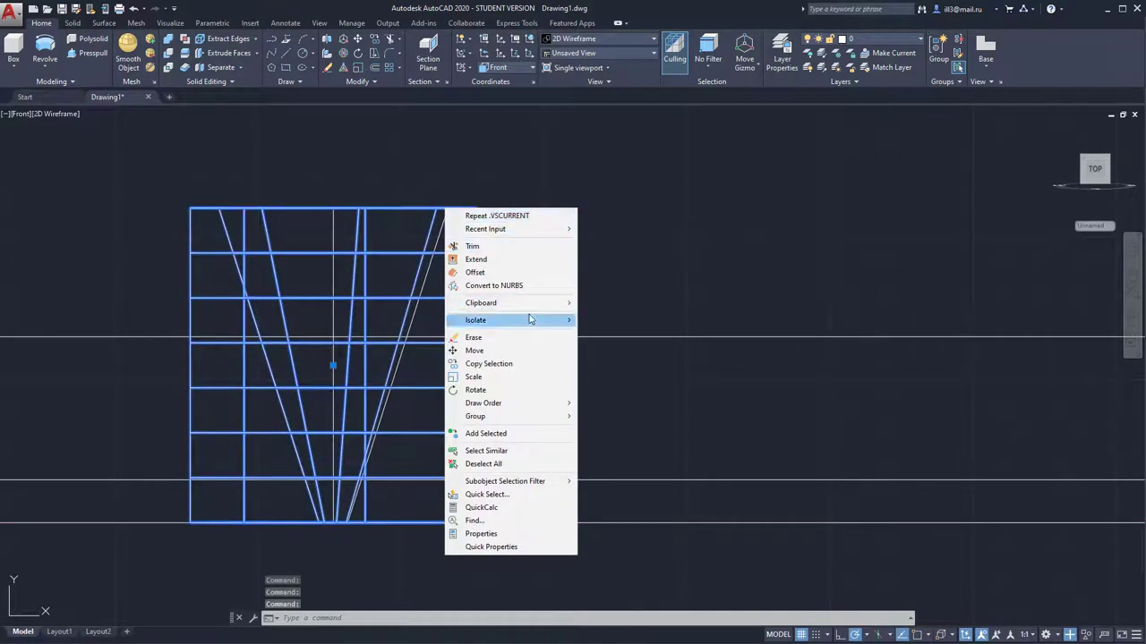
mouse_move(475, 320)
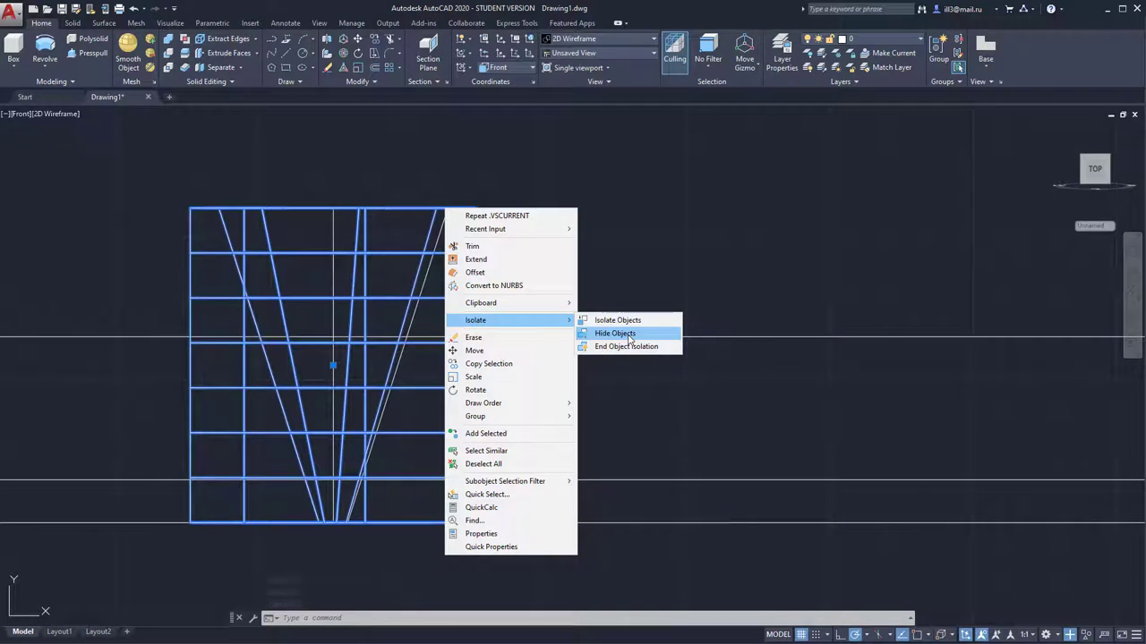
left_click(630, 334)
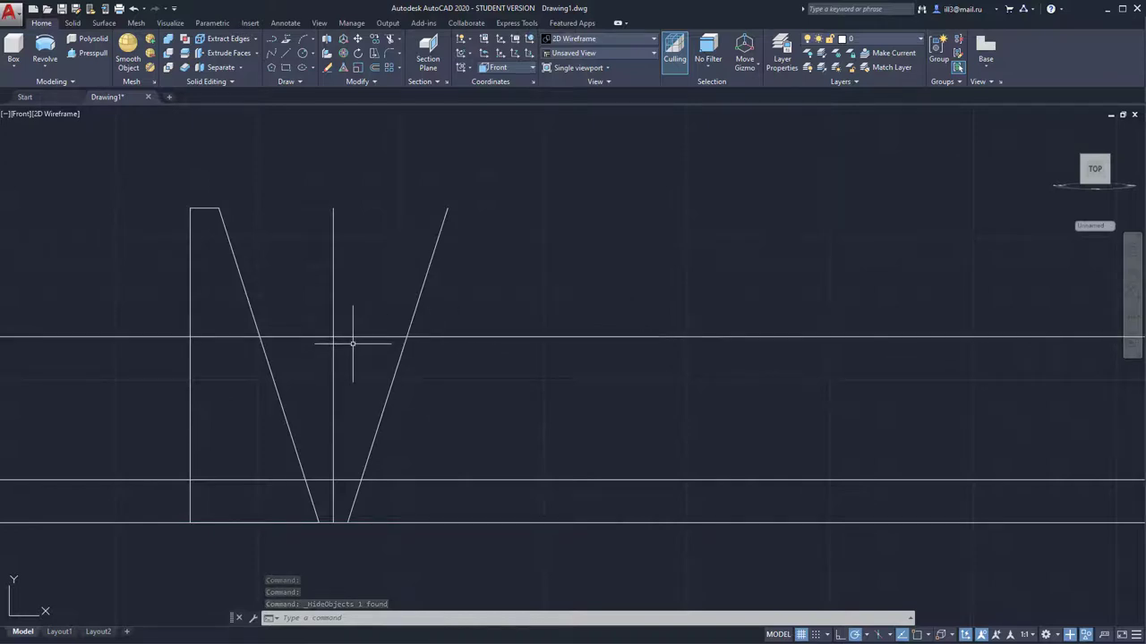
scroll(353, 343, "up", 2)
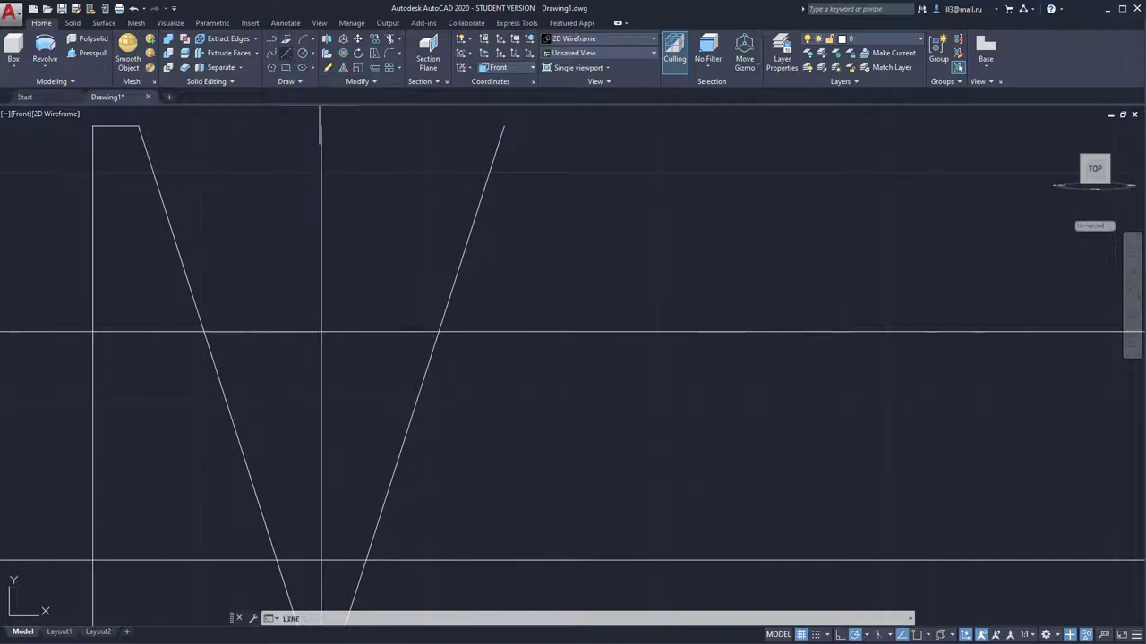
- Draw a line from the left slanted-horizontal intersection down to the centre line's bottom intersection
left_click(288, 54)
right_click(256, 320, "shift")
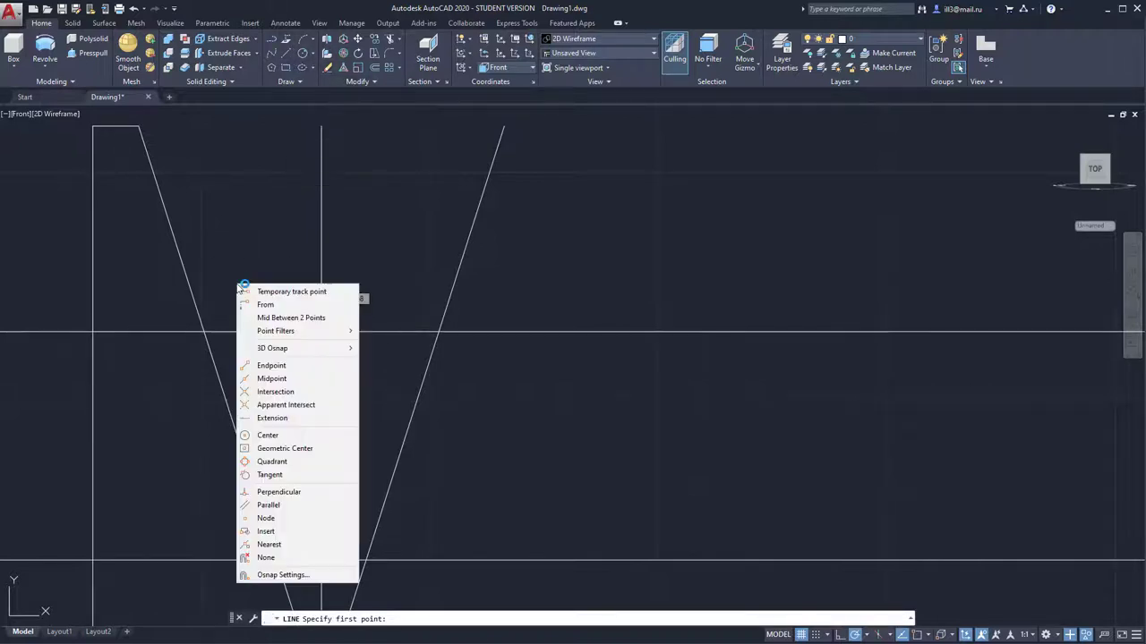
left_click(278, 379)
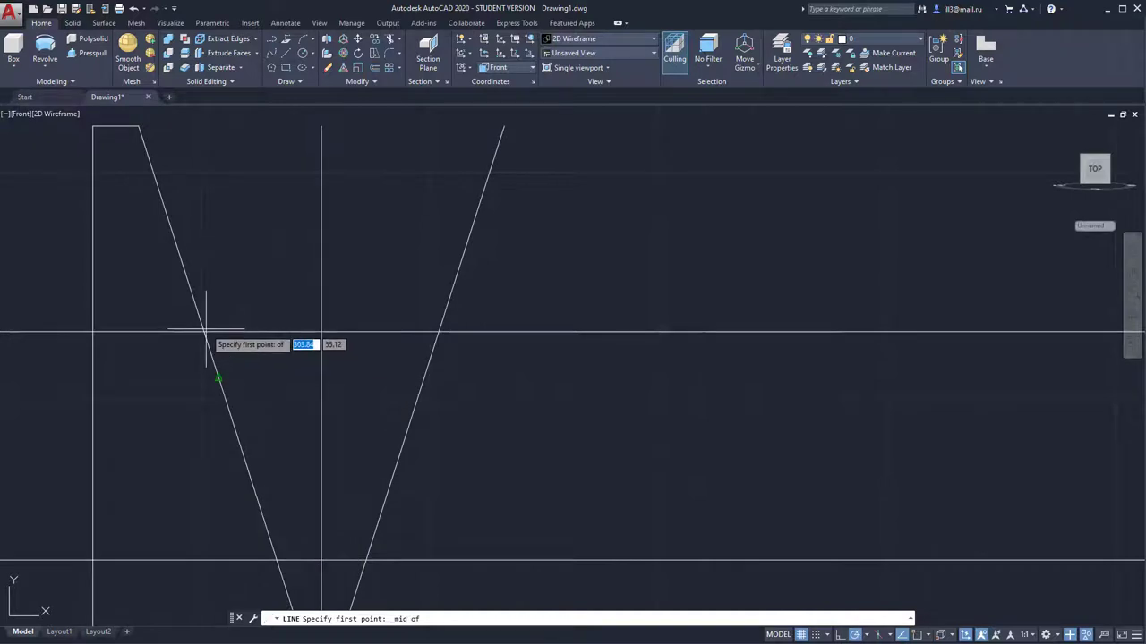
right_click(273, 267, "shift")
left_click(287, 370)
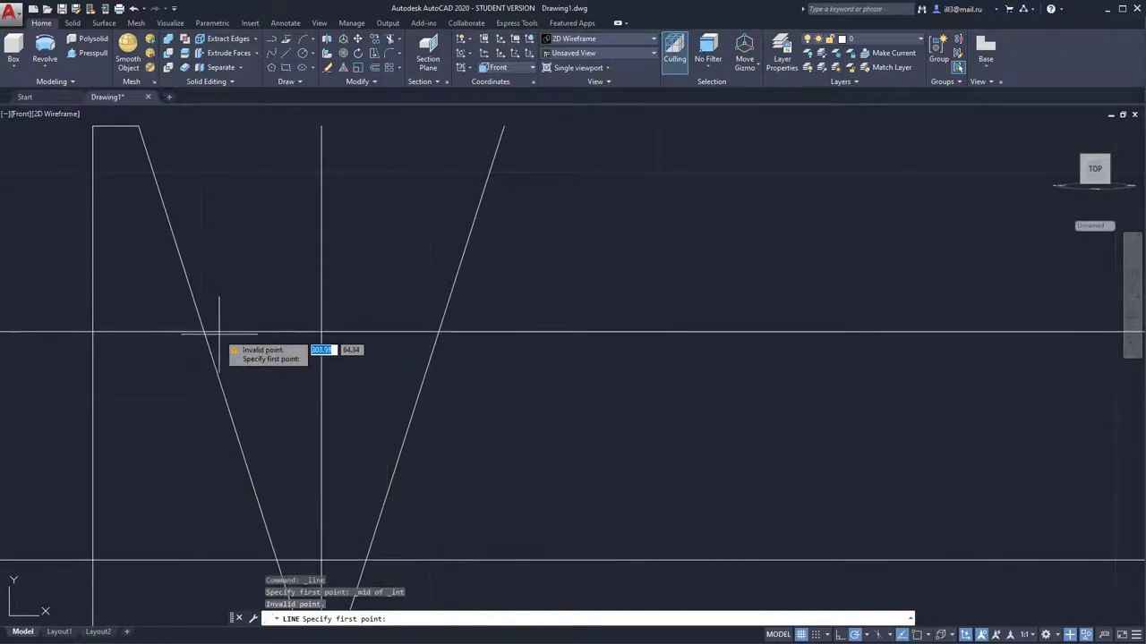
right_click(240, 291, "shift")
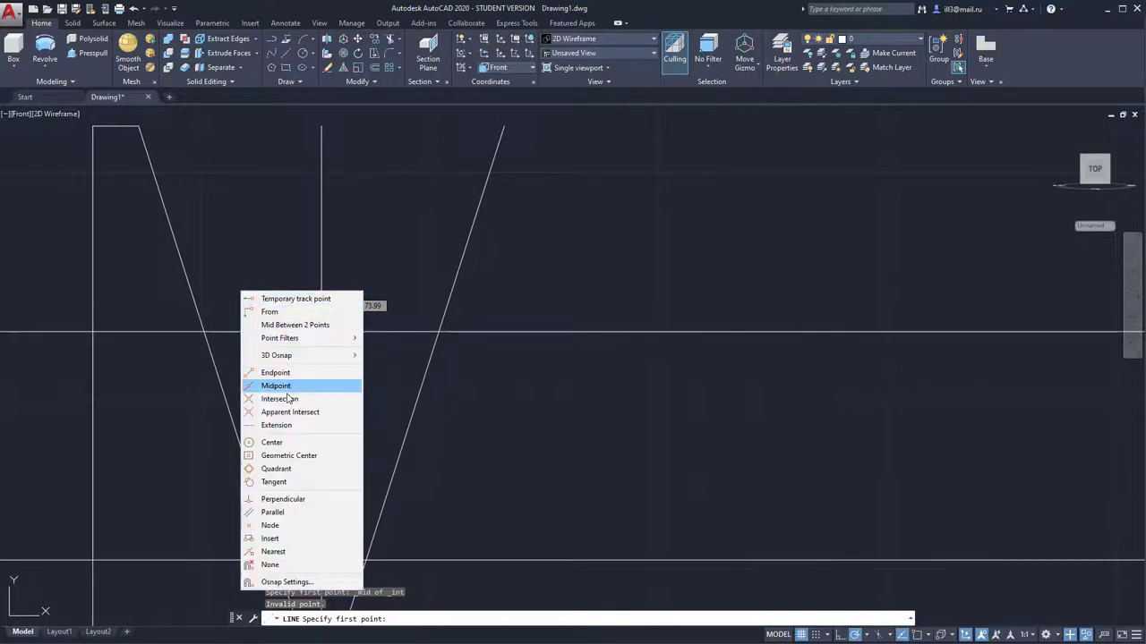
left_click(288, 398)
left_click(205, 331)
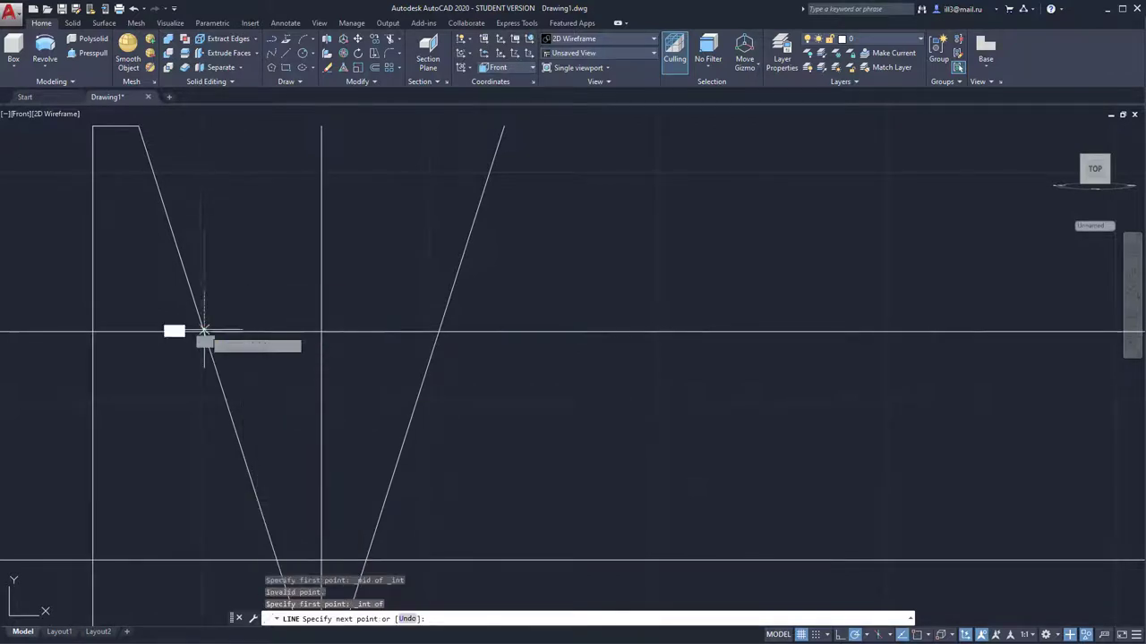
right_click(279, 393, "shift")
left_click(304, 494)
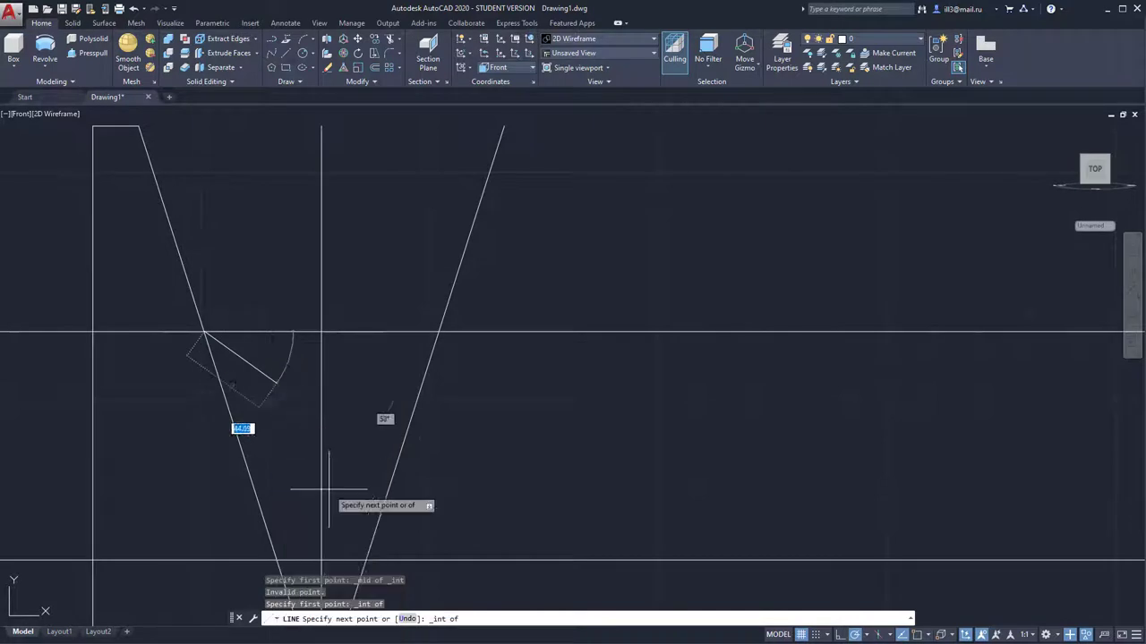
left_click(321, 559)
- Close the V outline via the right slanted crossing back to the start, then orbit into 3D
right_click(396, 379, "shift")
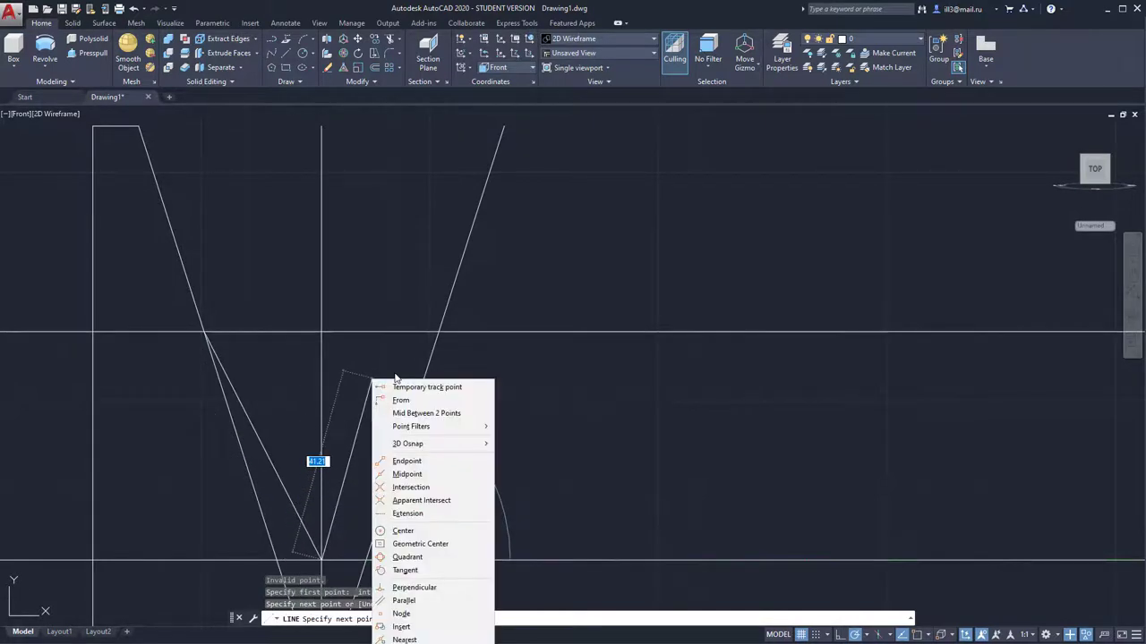
left_click(410, 487)
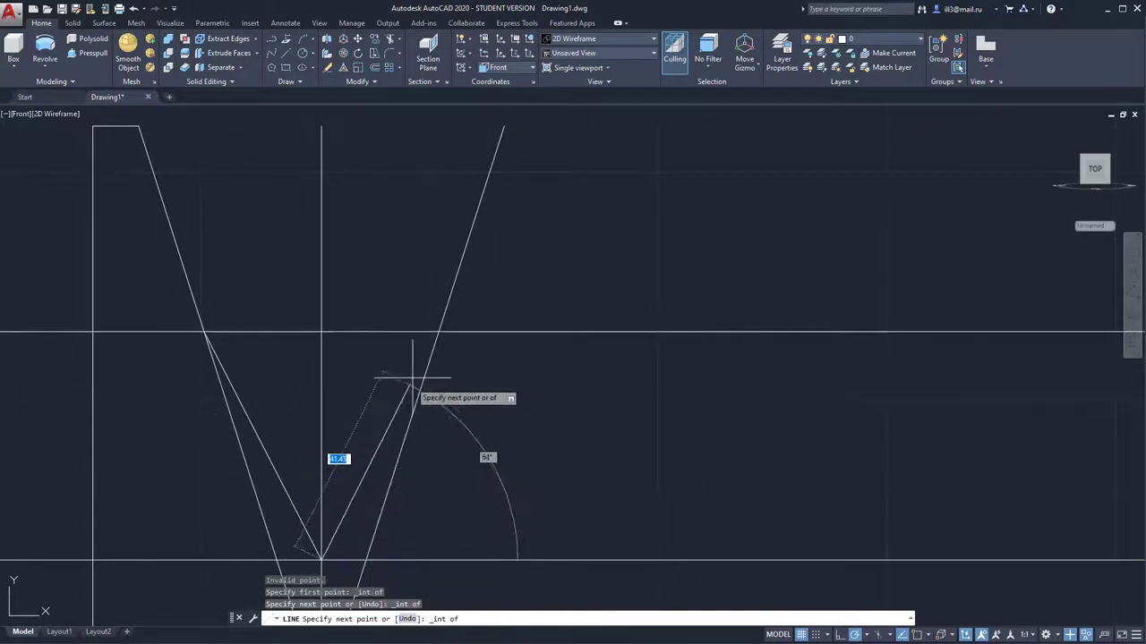
left_click(437, 332)
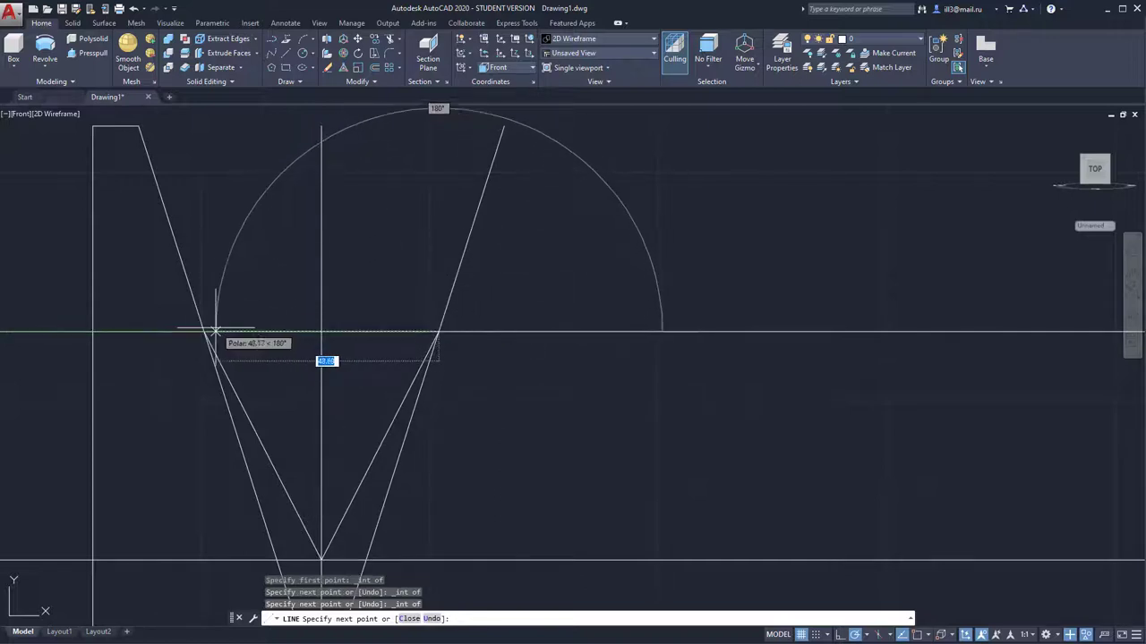
right_click(222, 294, "shift")
mouse_move(260, 341)
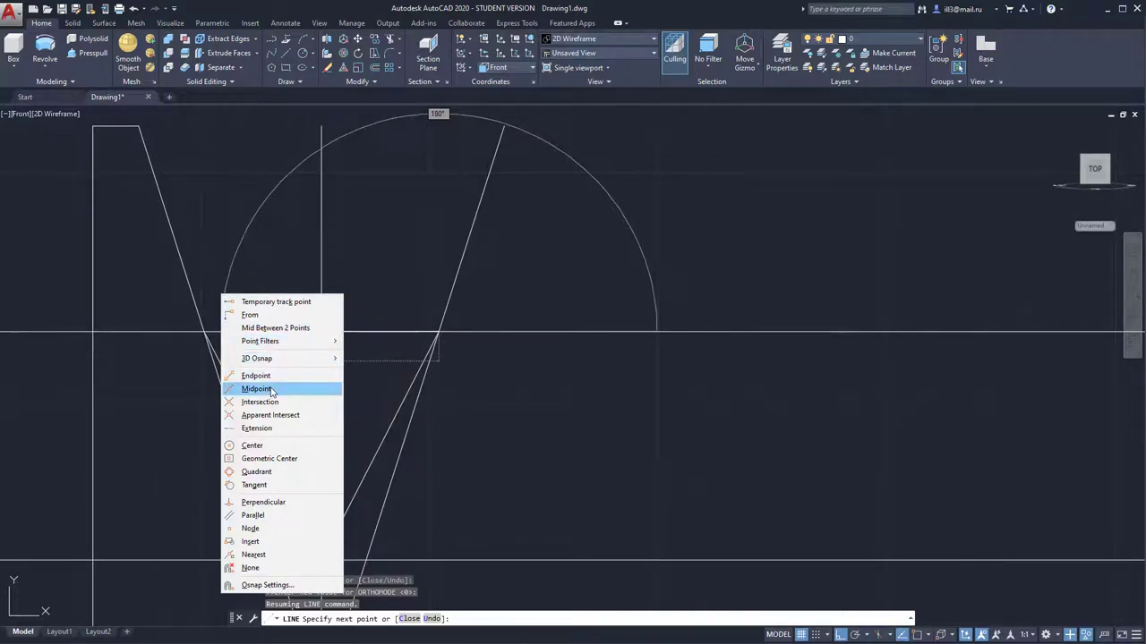
left_click(269, 402)
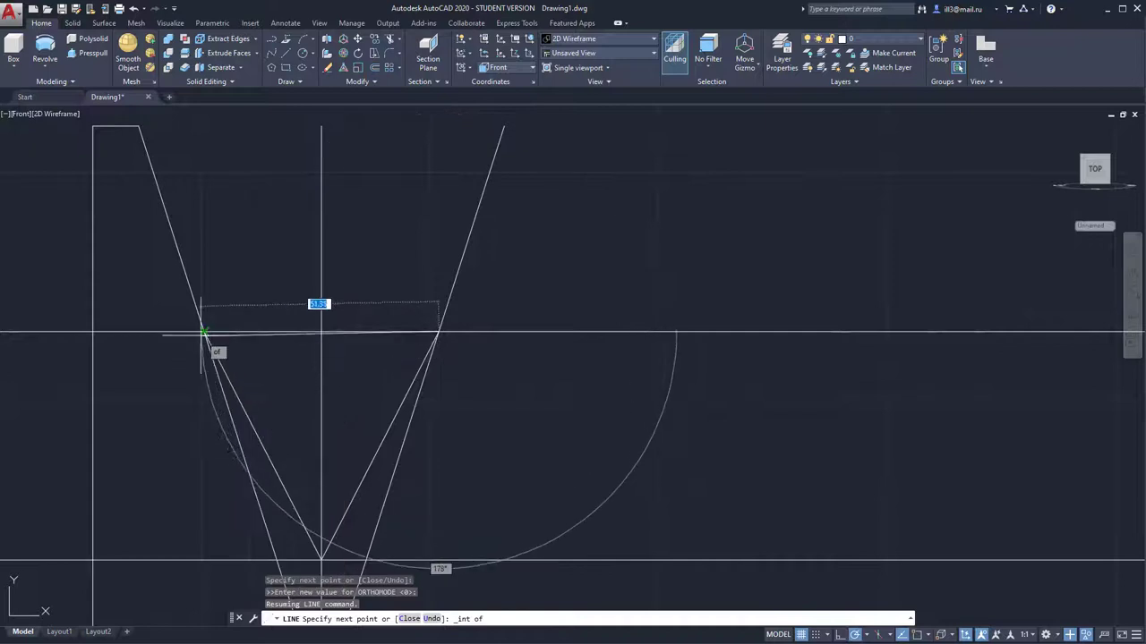
left_click(204, 333)
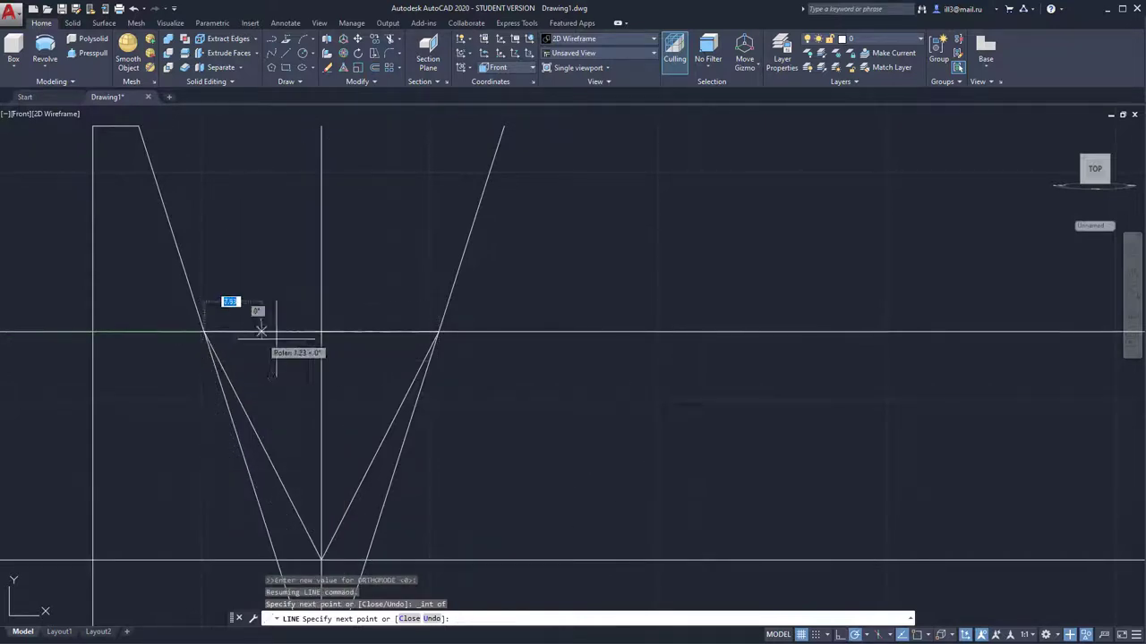
key("Return")
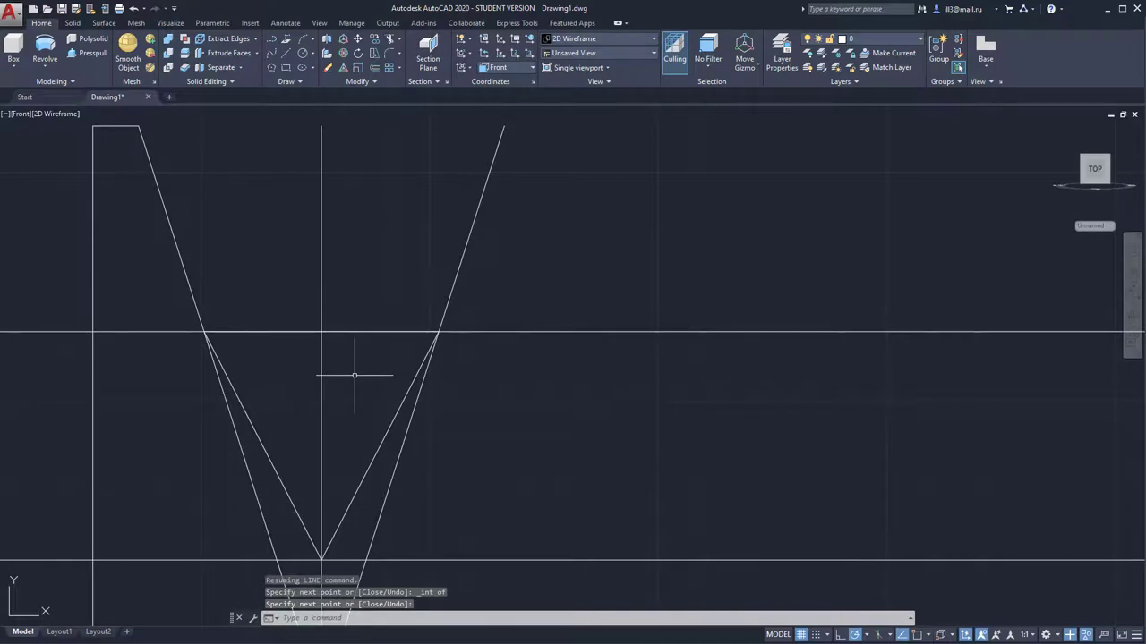
scroll(349, 369, "down", 3)
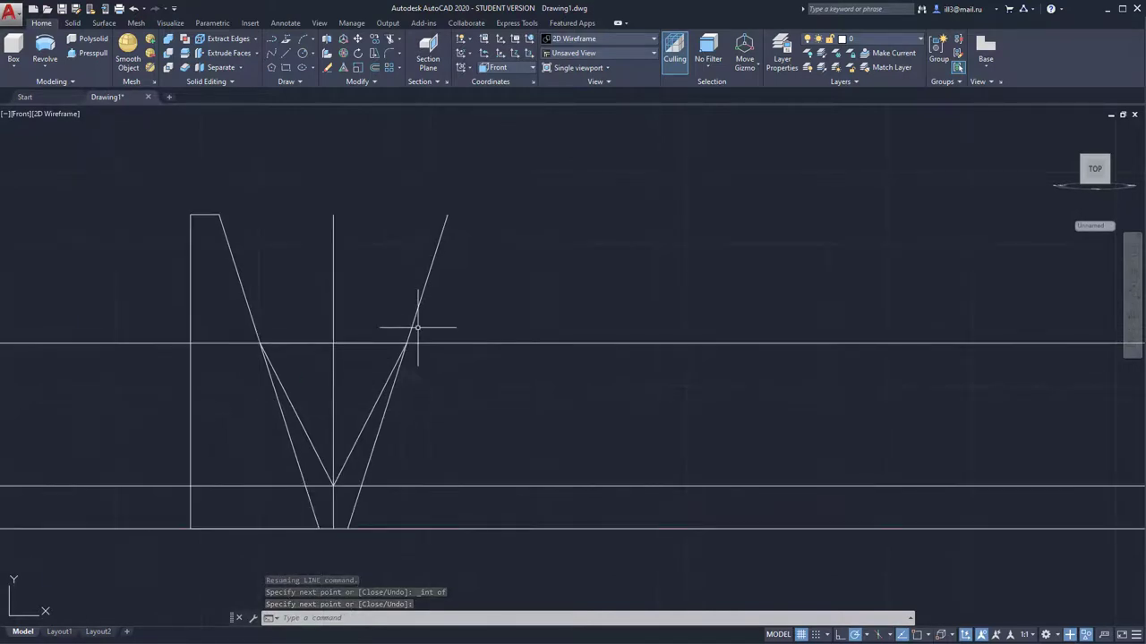
middle_click_drag(421, 332, 498, 344, "shift")
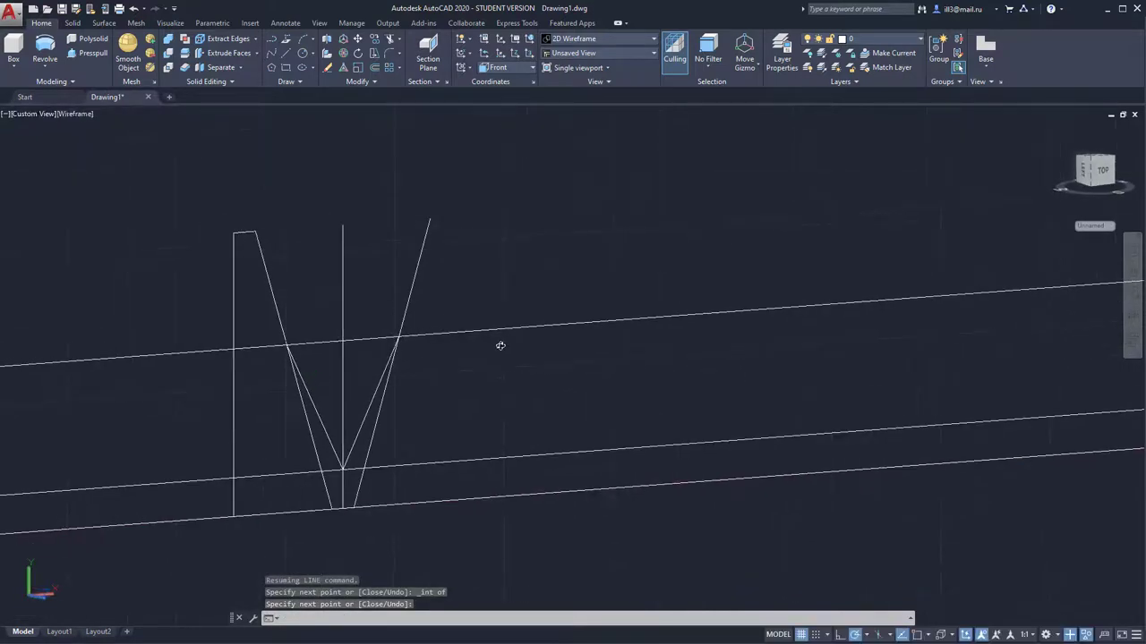
- Press-pull the triangular area by a small height
left_click(92, 54)
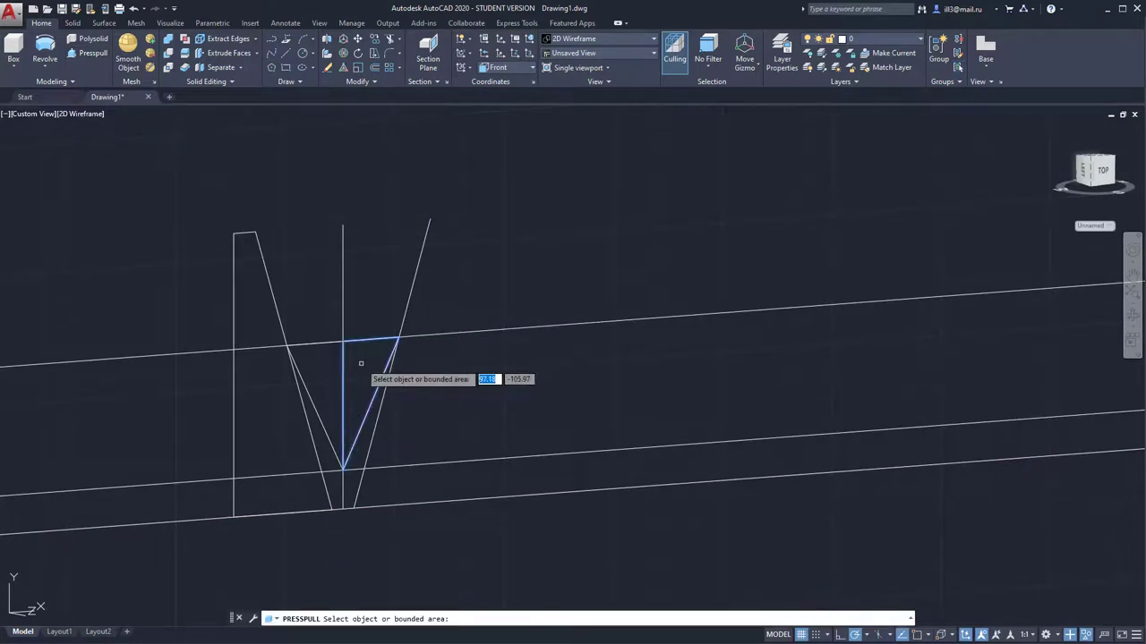
left_click(361, 363)
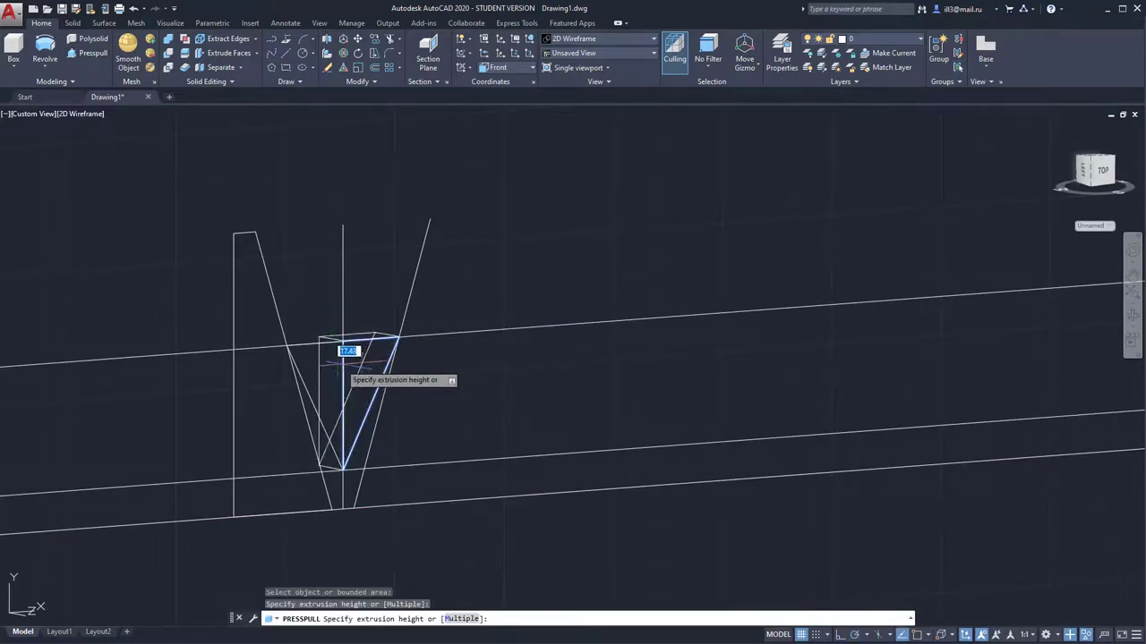
left_click(363, 363)
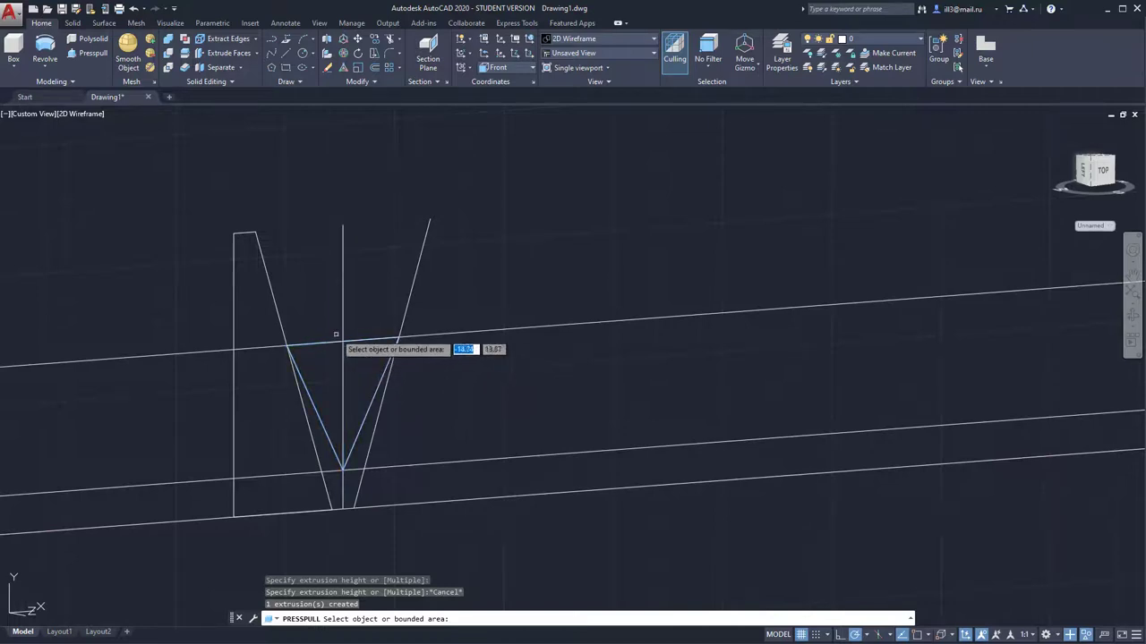
key("Return")
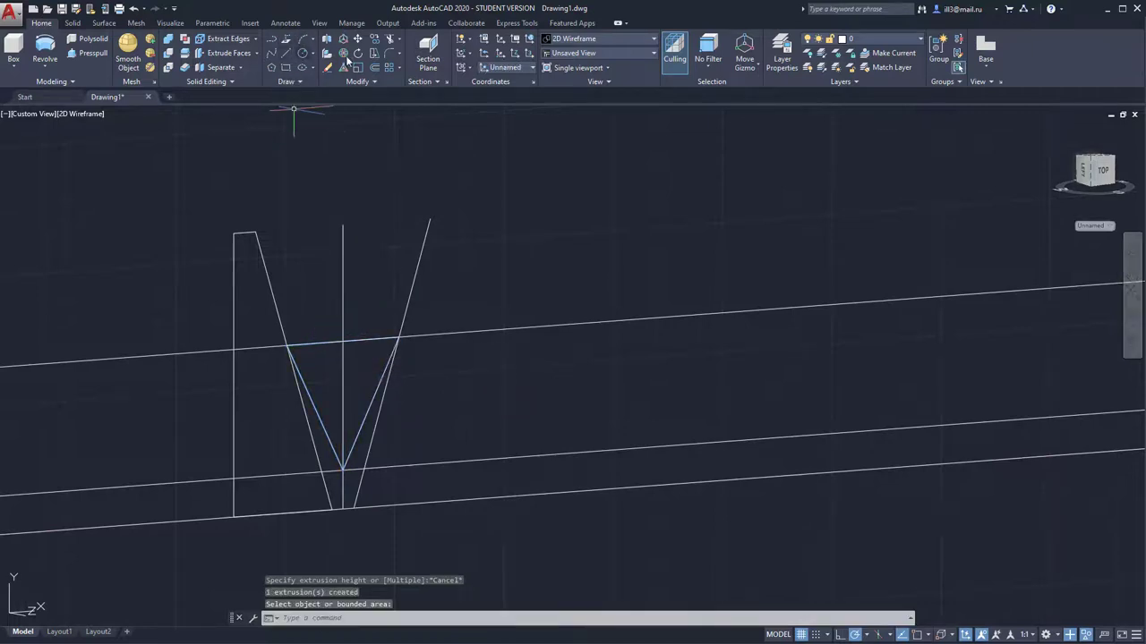
- Trim away the middle segment of the vertical construction line
type("tr")
key("Return")
left_click(340, 367)
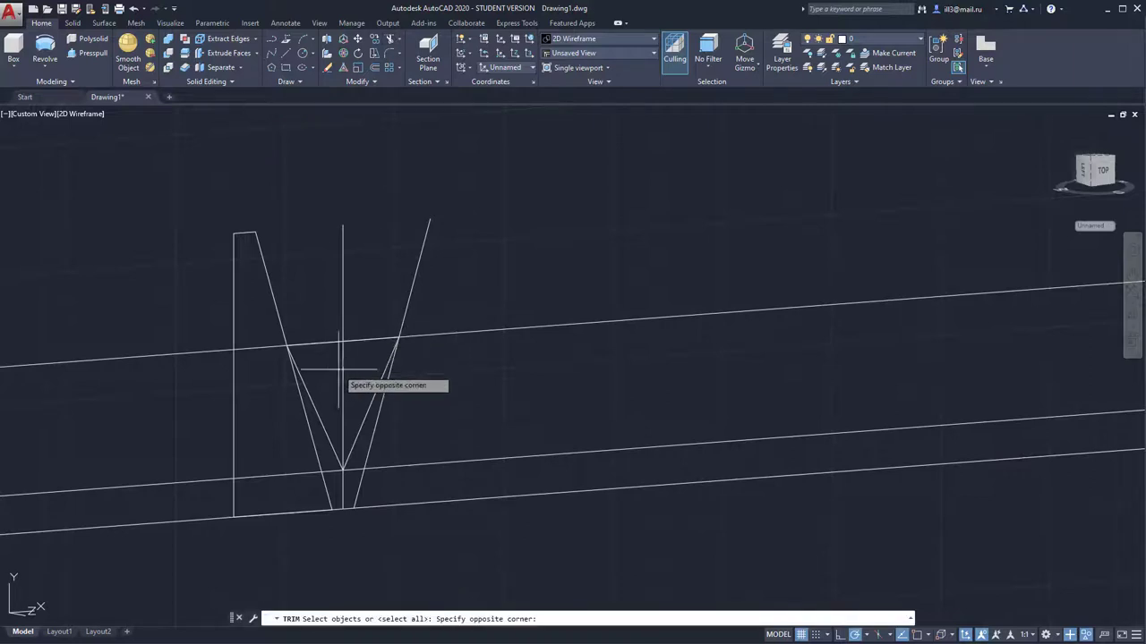
left_click(341, 367)
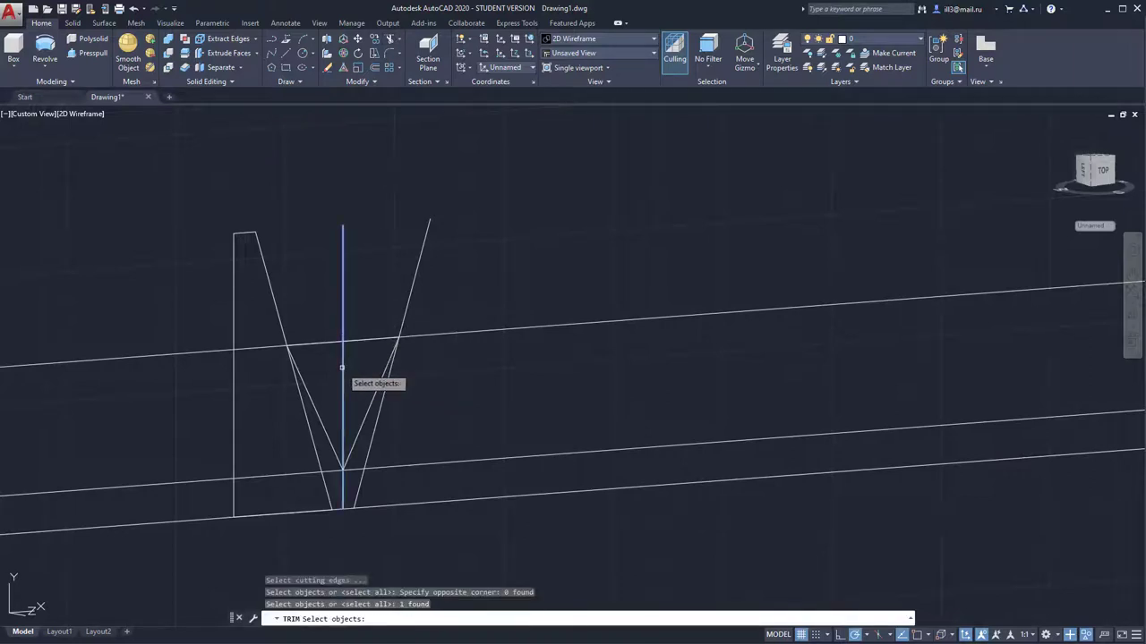
key("Return")
left_click(344, 359)
key("Return")
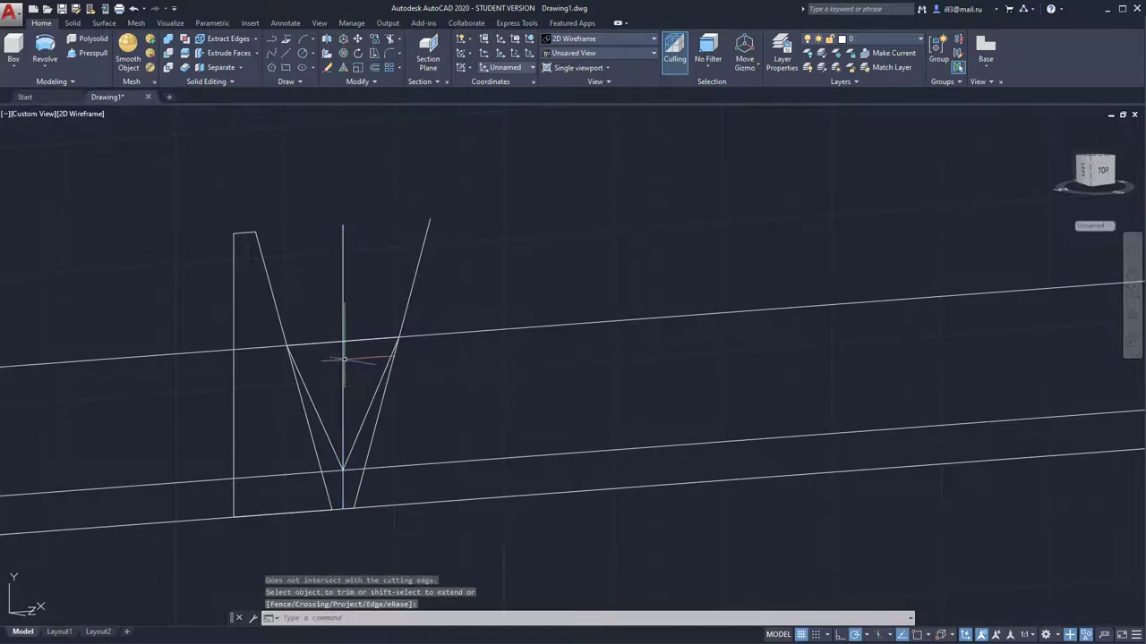
left_click(391, 40)
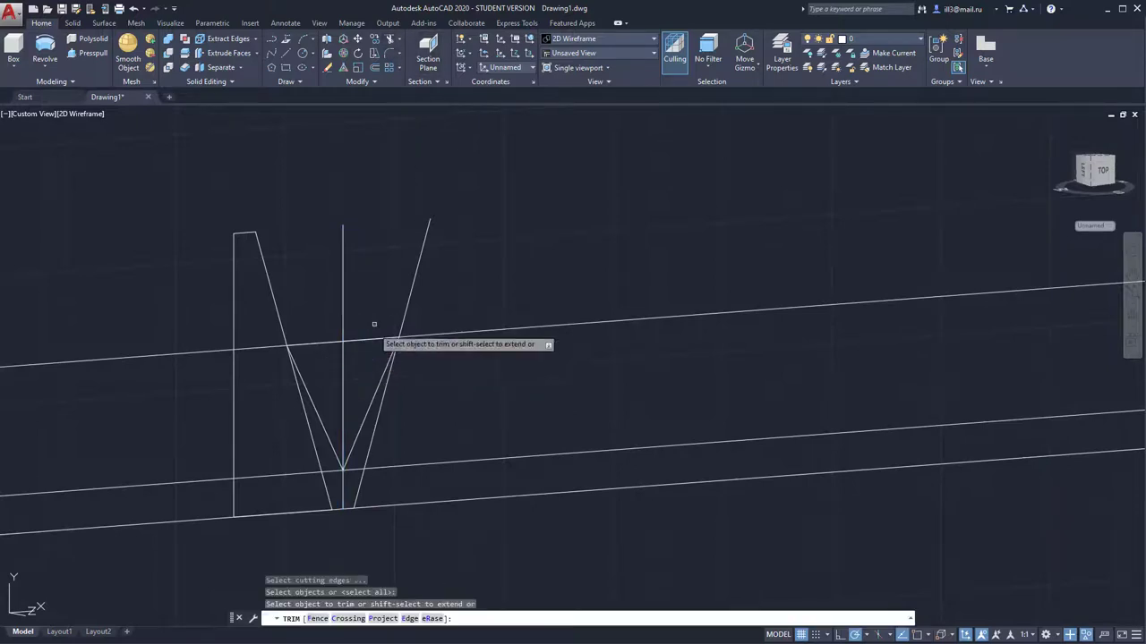
left_click(342, 369)
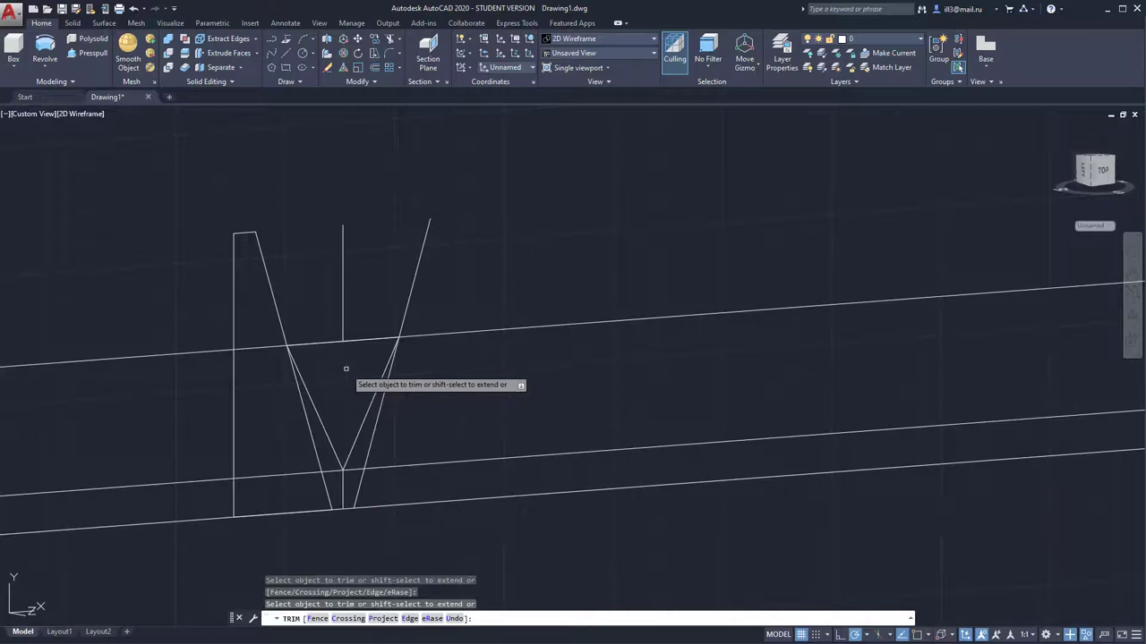
key("Escape")
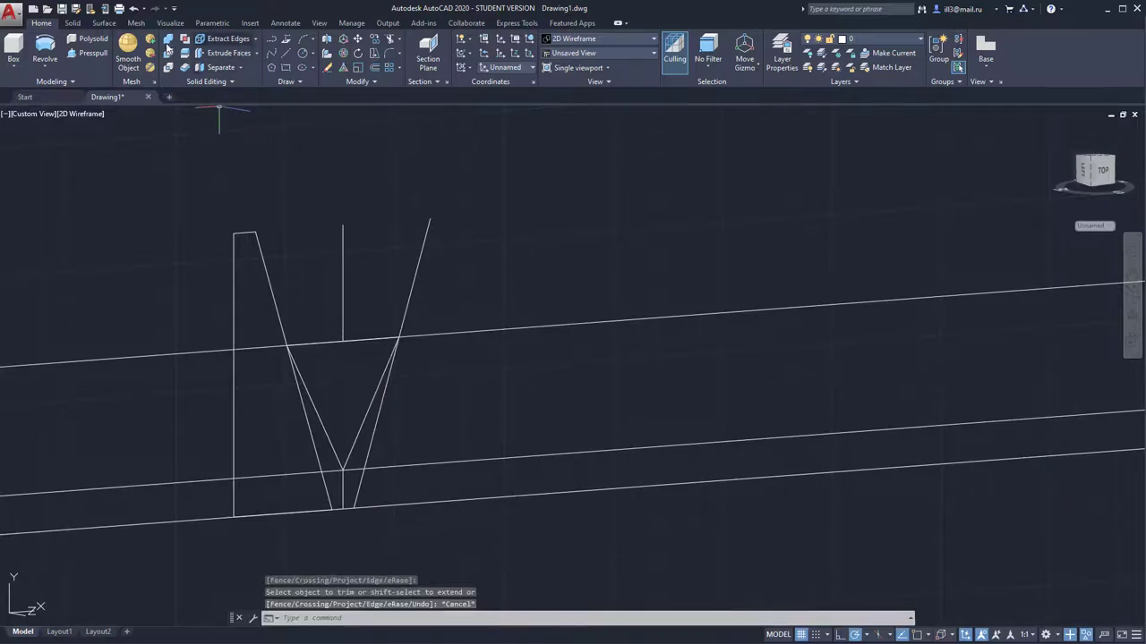
- Press-pull the V-shaped triangle out into a long wedge solid
key("ctrl+shift+e")
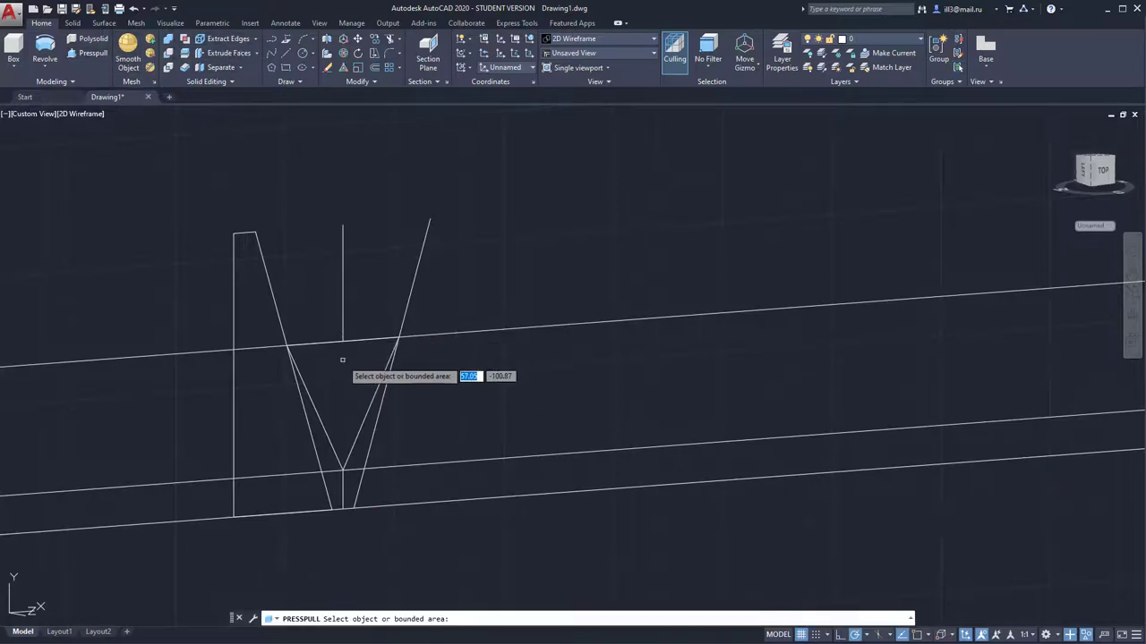
left_click(343, 363)
left_click(781, 535)
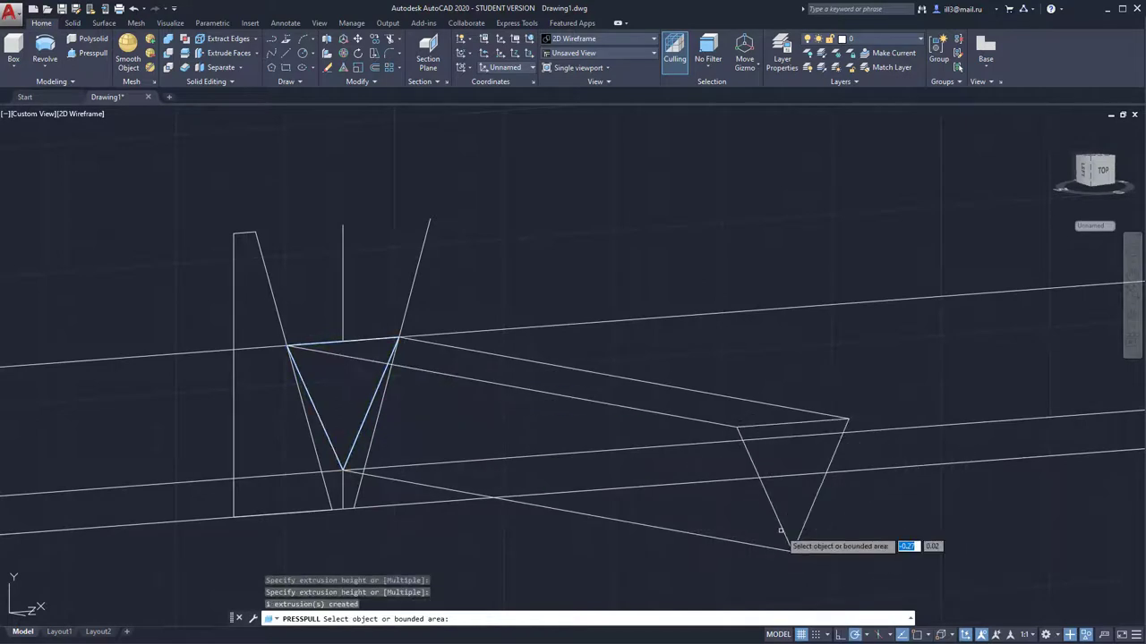
key("Return")
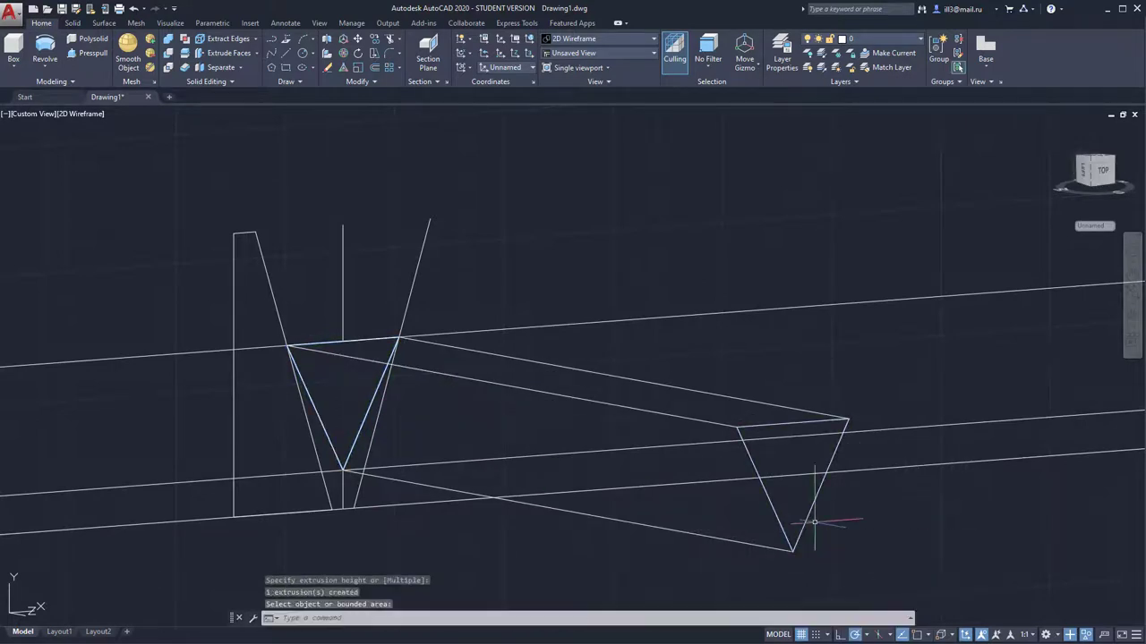
- Set Conceptual visual style and end object isolation to show the cylinder again
left_click(592, 40)
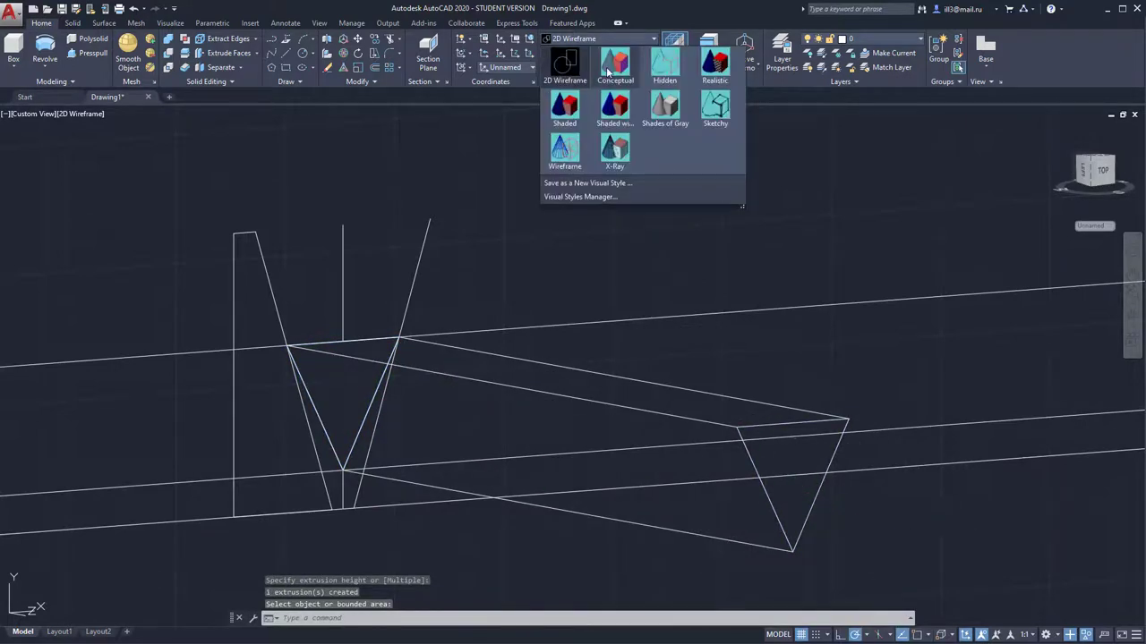
left_click(608, 70)
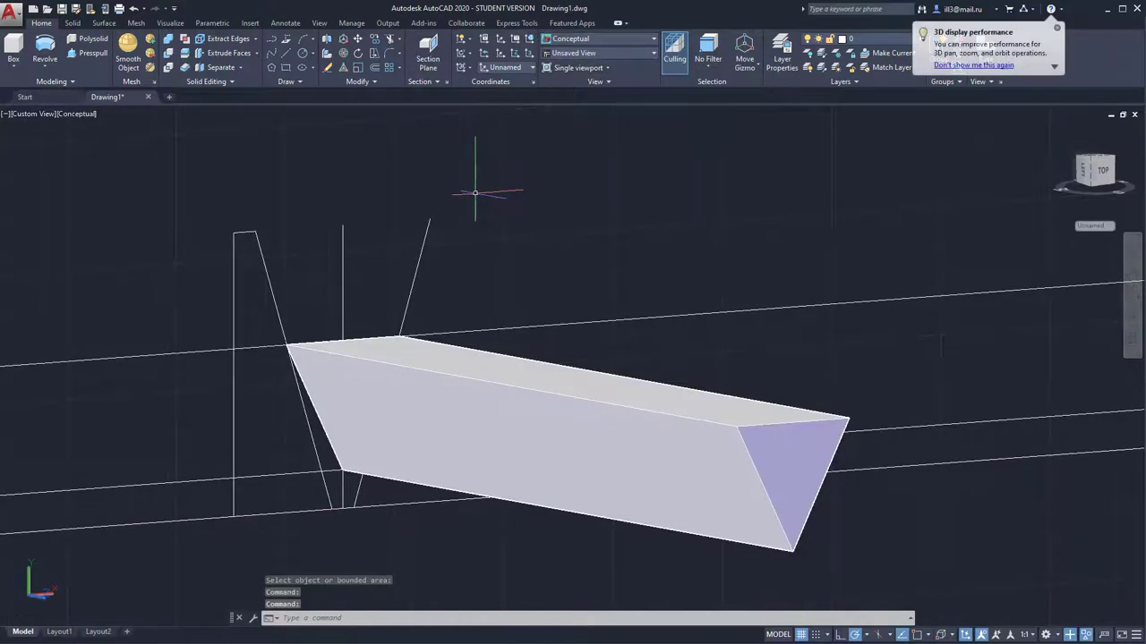
right_click(476, 195)
mouse_move(551, 250)
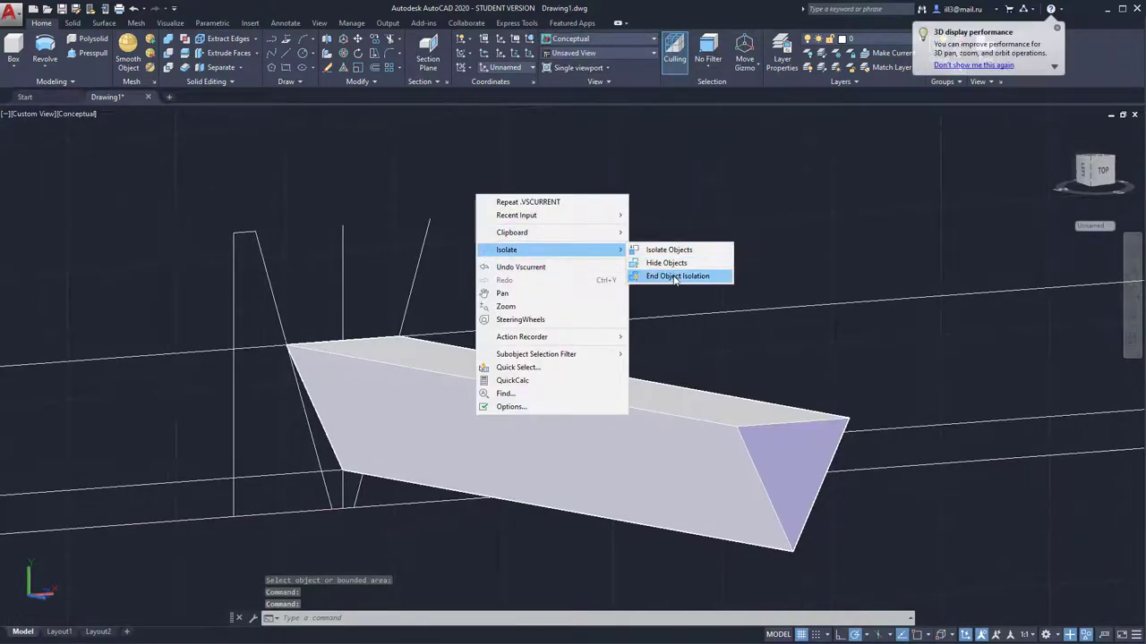
left_click(674, 277)
- Move the wedge solid so it passes through the cylinder
left_click(667, 402)
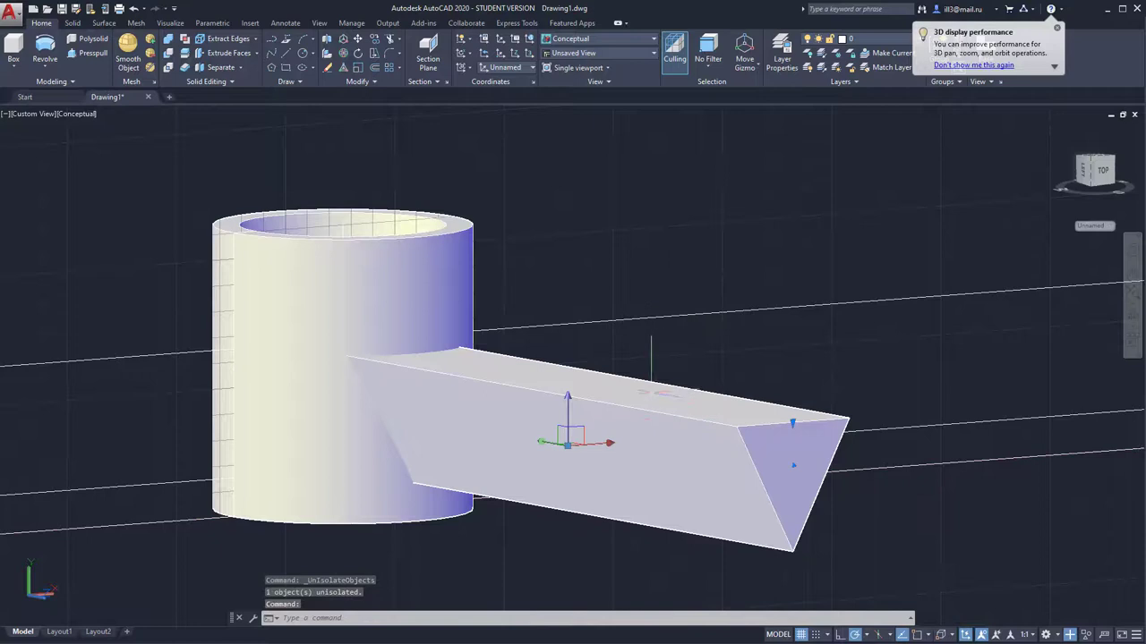
mouse_move(668, 403)
middle_mouse_down("shift")
mouse_move(718, 412)
mouse_move(609, 460)
middle_mouse_up("shift")
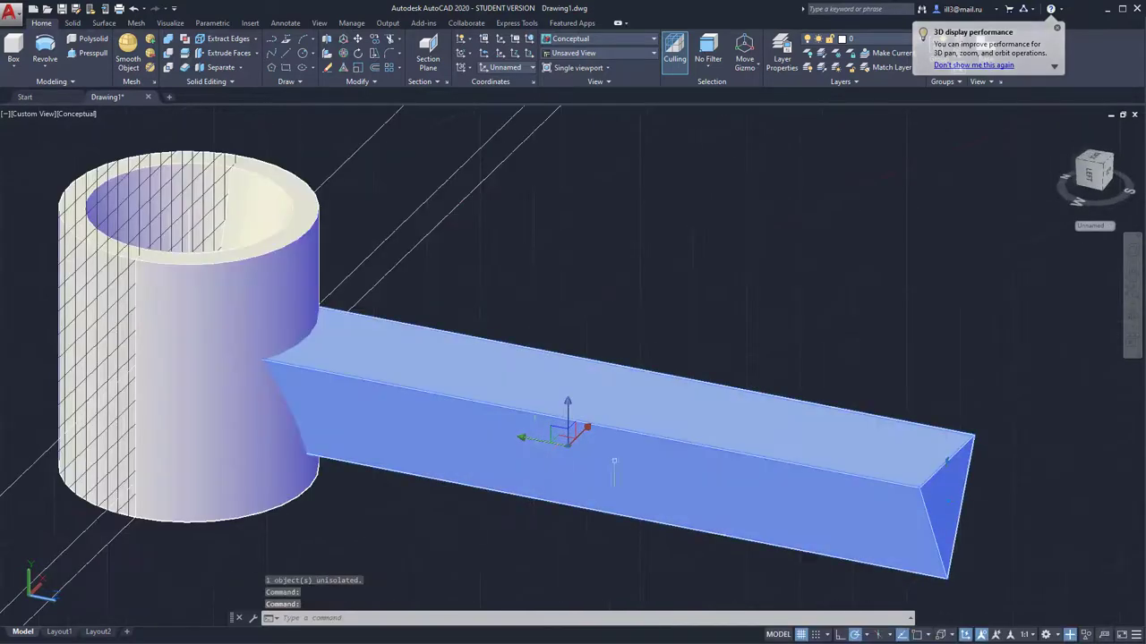
left_click(555, 448)
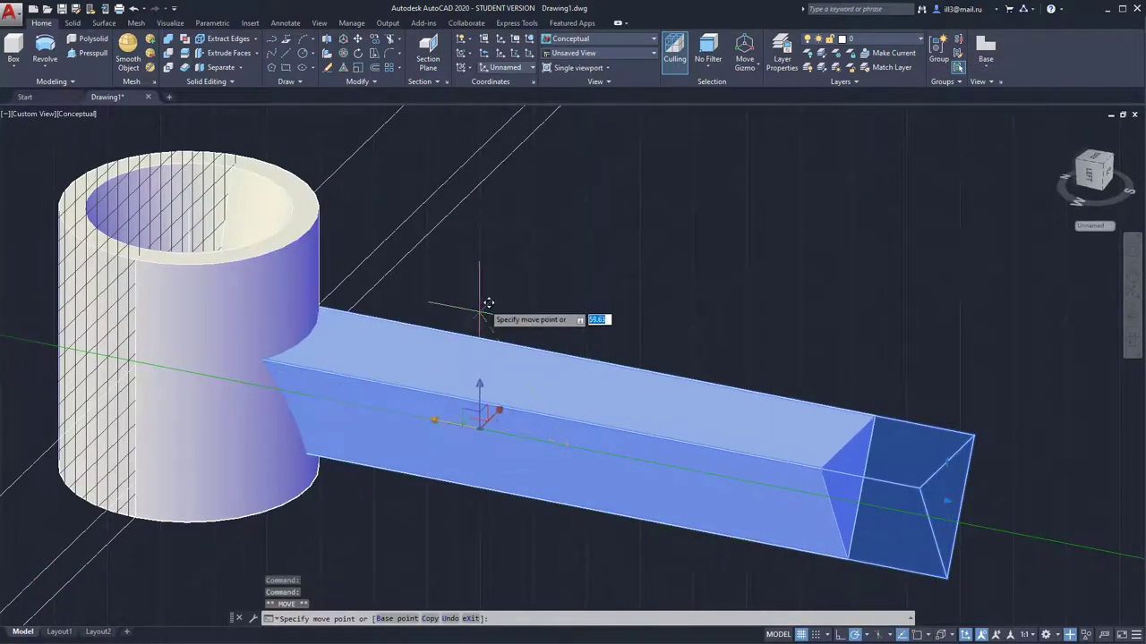
left_click(259, 329)
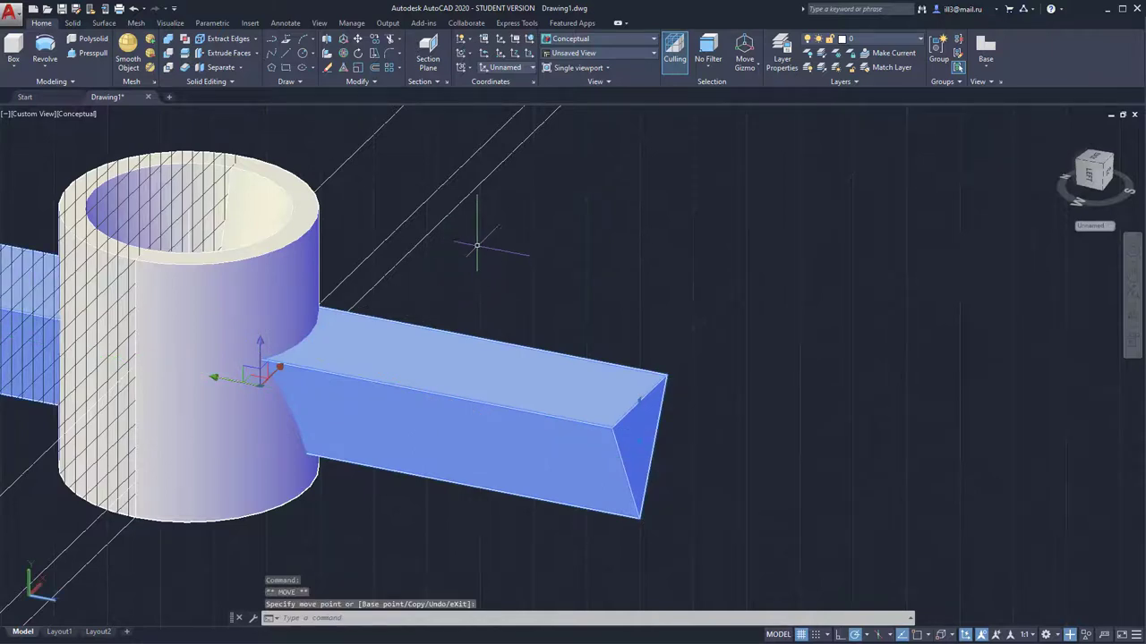
mouse_move(477, 243)
middle_mouse_down("shift")
mouse_move(435, 248)
mouse_move(614, 313)
mouse_move(585, 292)
mouse_move(585, 307)
middle_mouse_up("shift")
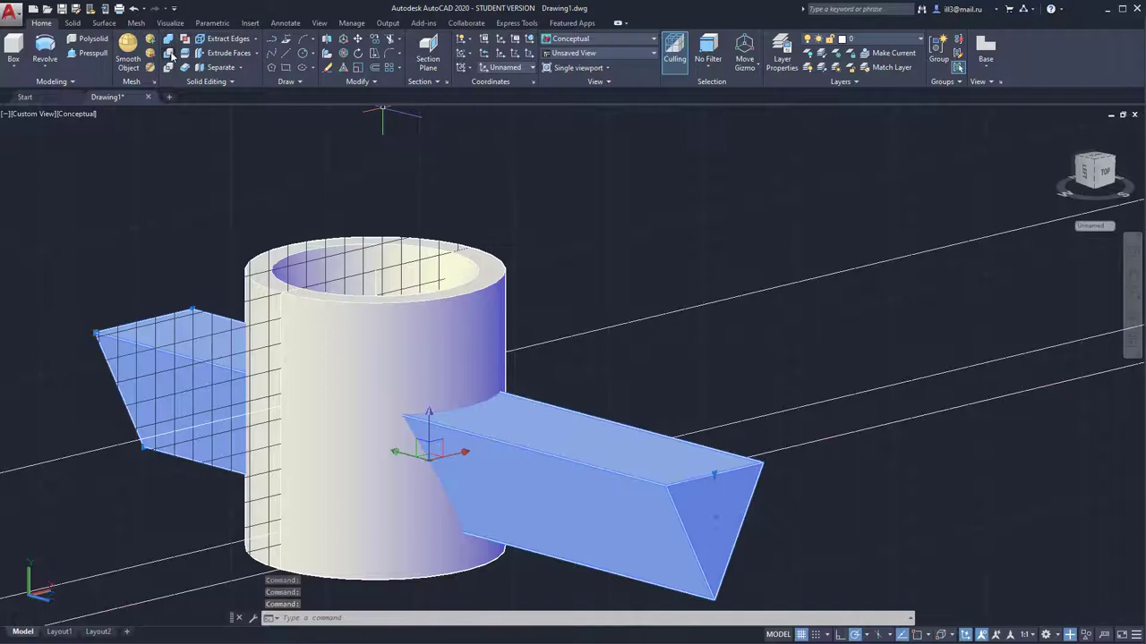
- Subtract the wedge from the cylinder and inspect the cut
left_click(168, 53)
left_click(445, 273)
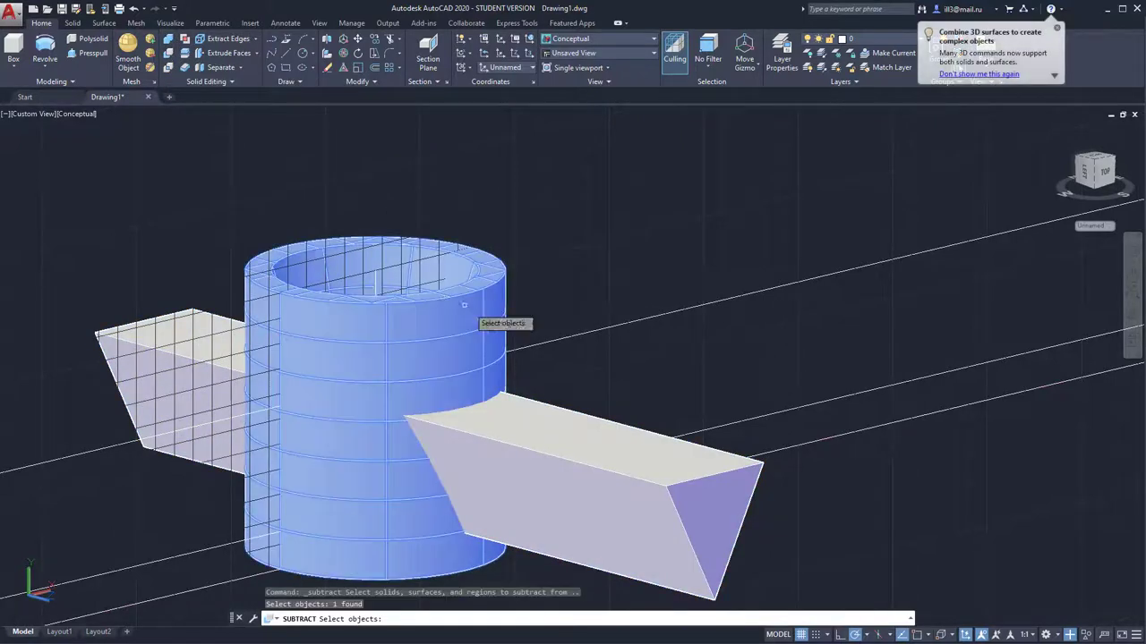
key("Return")
left_click(584, 428)
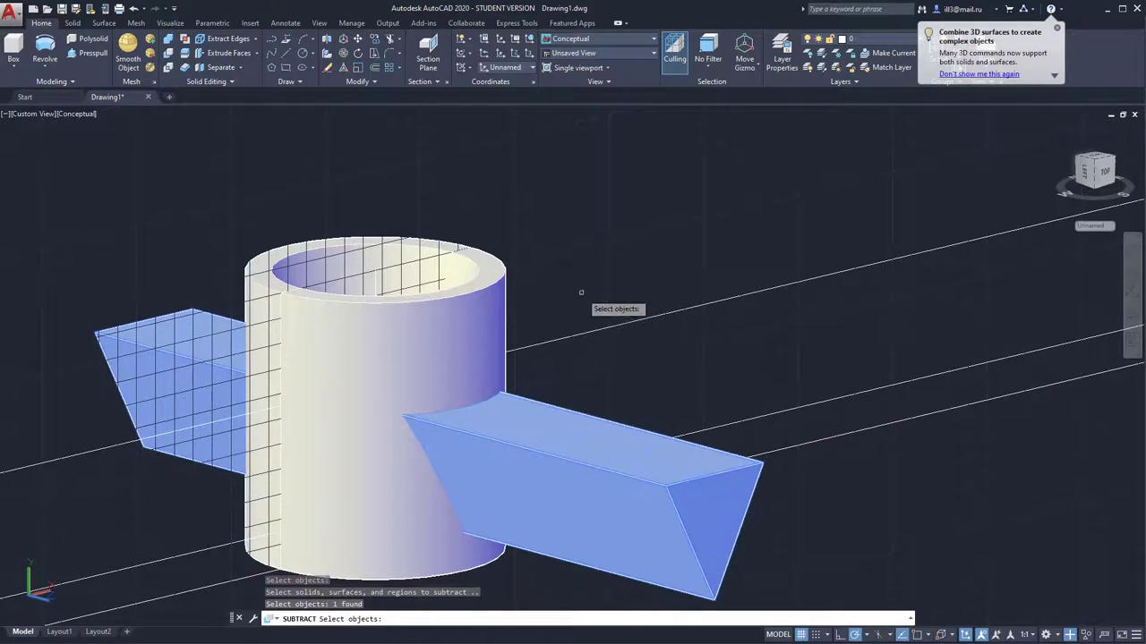
key("Return")
mouse_move(529, 320)
middle_mouse_down("shift")
mouse_move(440, 358)
mouse_move(460, 199)
mouse_move(489, 146)
mouse_move(461, 298)
mouse_move(315, 458)
mouse_move(248, 417)
mouse_move(430, 379)
mouse_move(417, 317)
mouse_move(444, 313)
mouse_move(432, 350)
mouse_move(440, 324)
middle_mouse_up("shift")
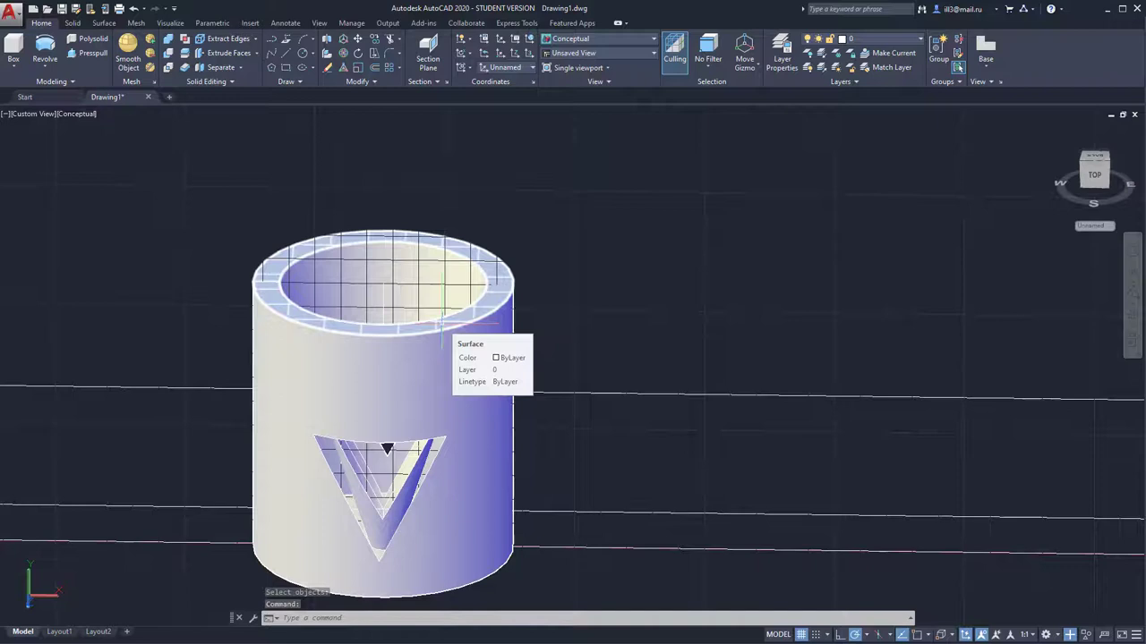
- Undo the subtraction so the wedge again passes through the cylinder
key("ctrl+z")
key("ctrl+z")
key("ctrl+z")
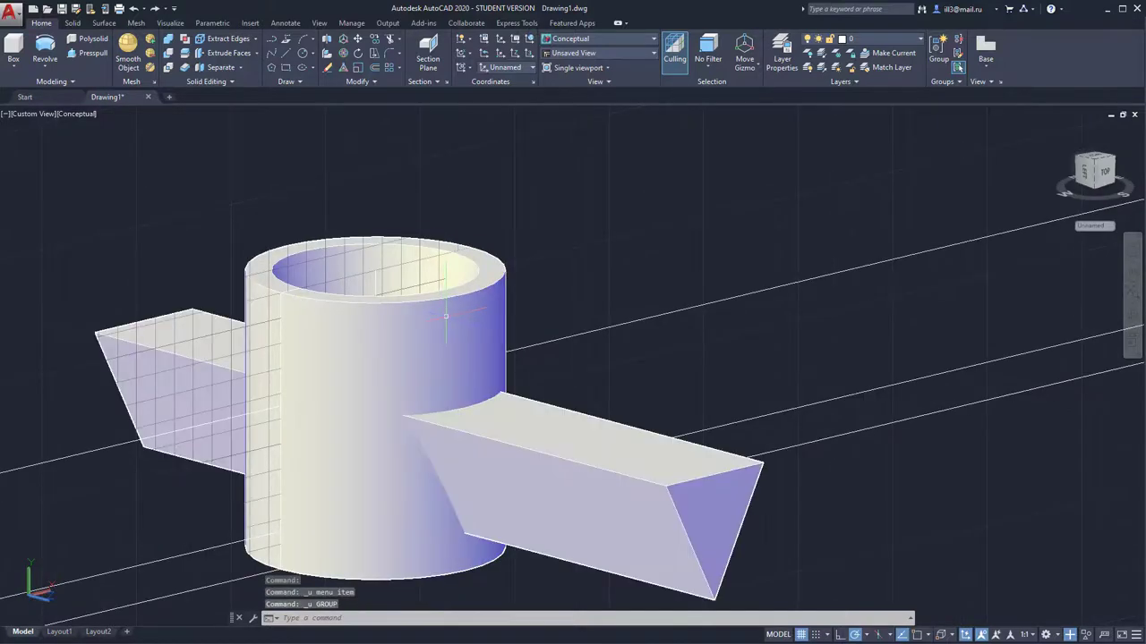
middle_click_drag(576, 289, 539, 353, "shift")
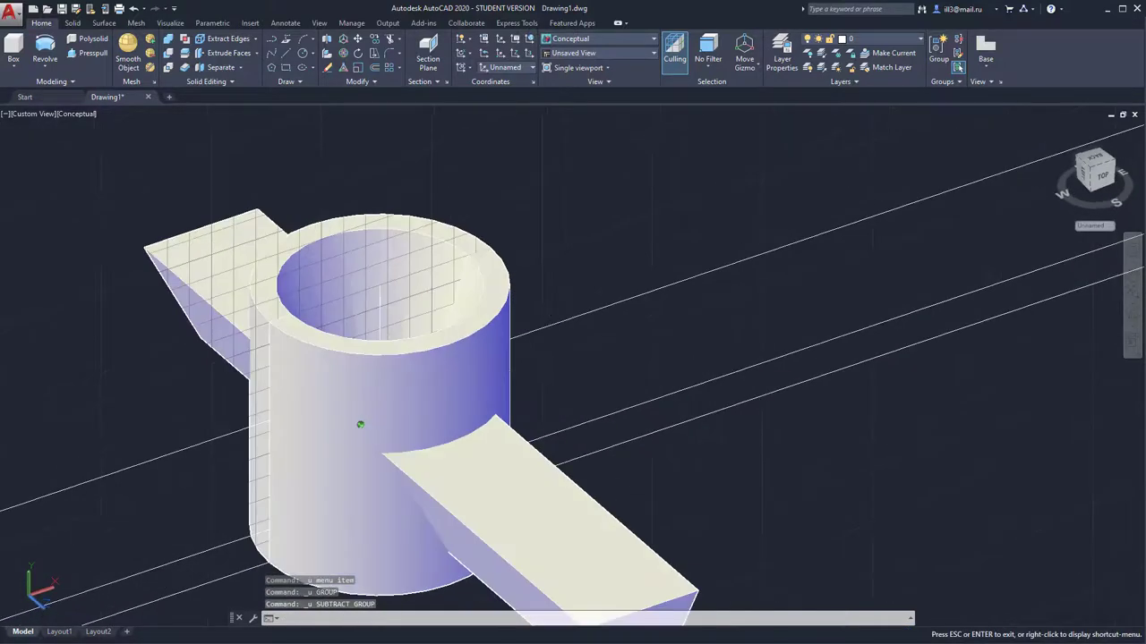
key("Escape")
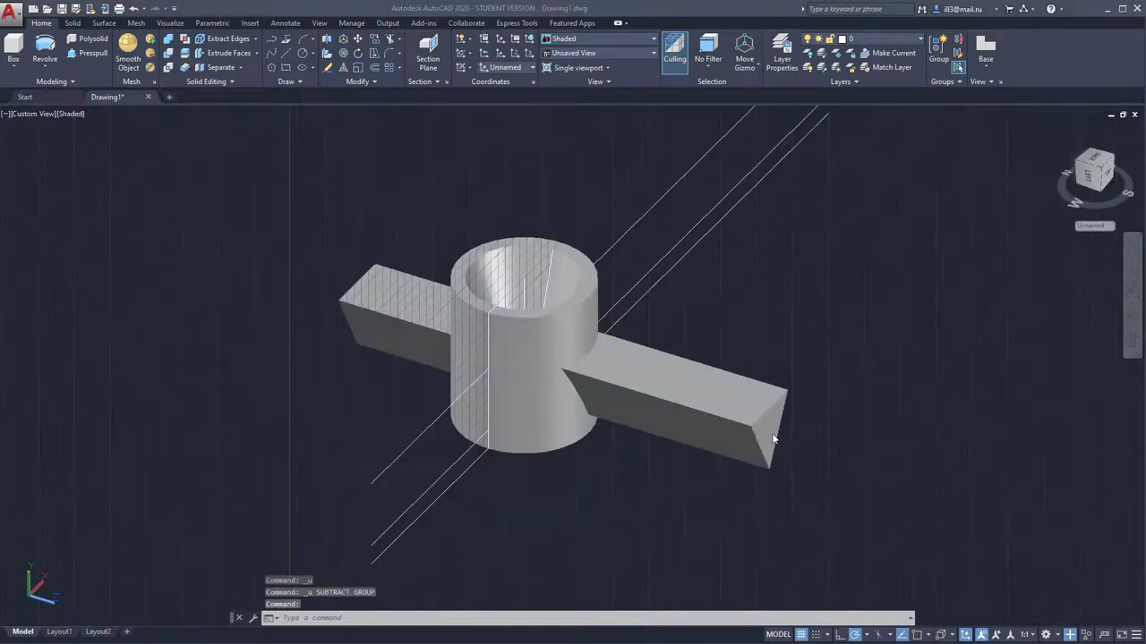
- Run Convert to Solid on the cylinder twice from the expanded Solid Editing tools
left_click(218, 86)
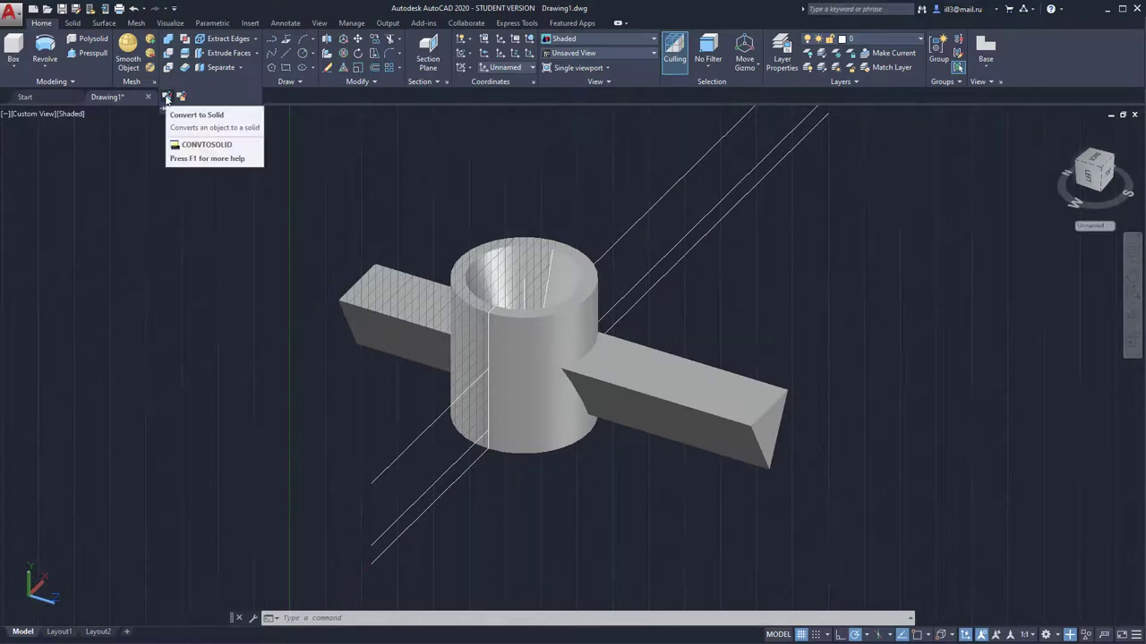
left_click(165, 99)
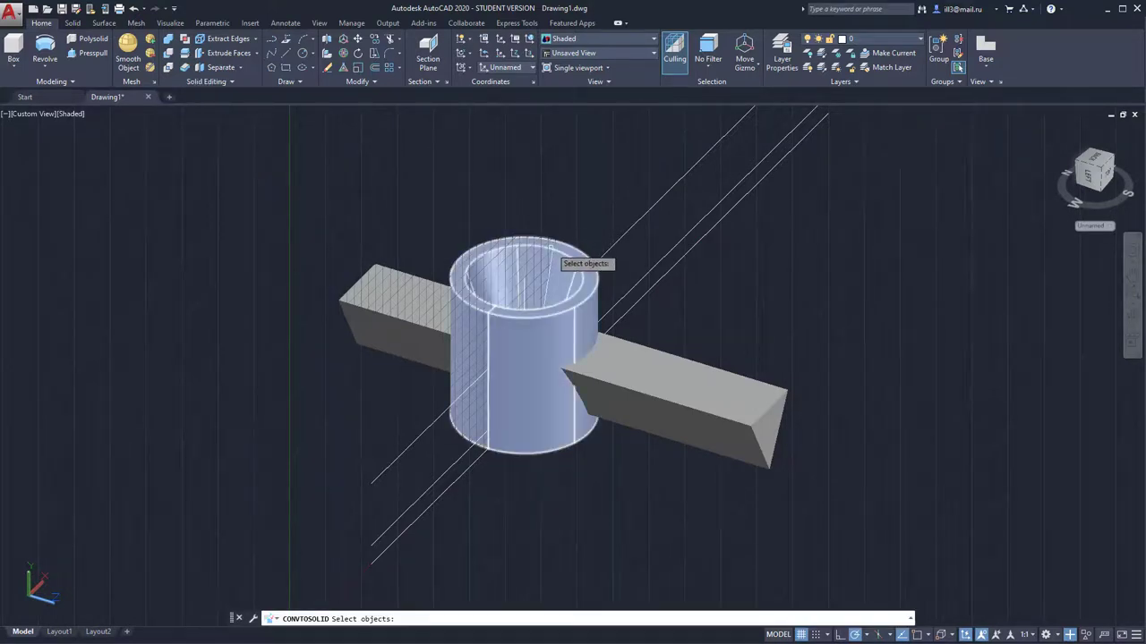
left_click(551, 248)
key("Return")
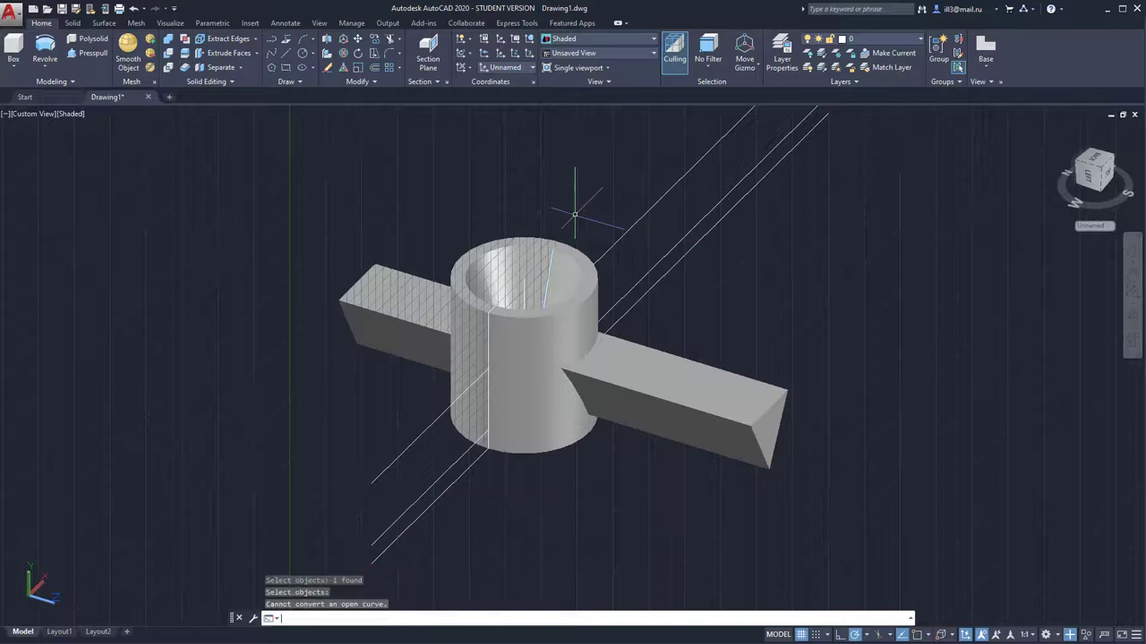
scroll(649, 296, "up", 2)
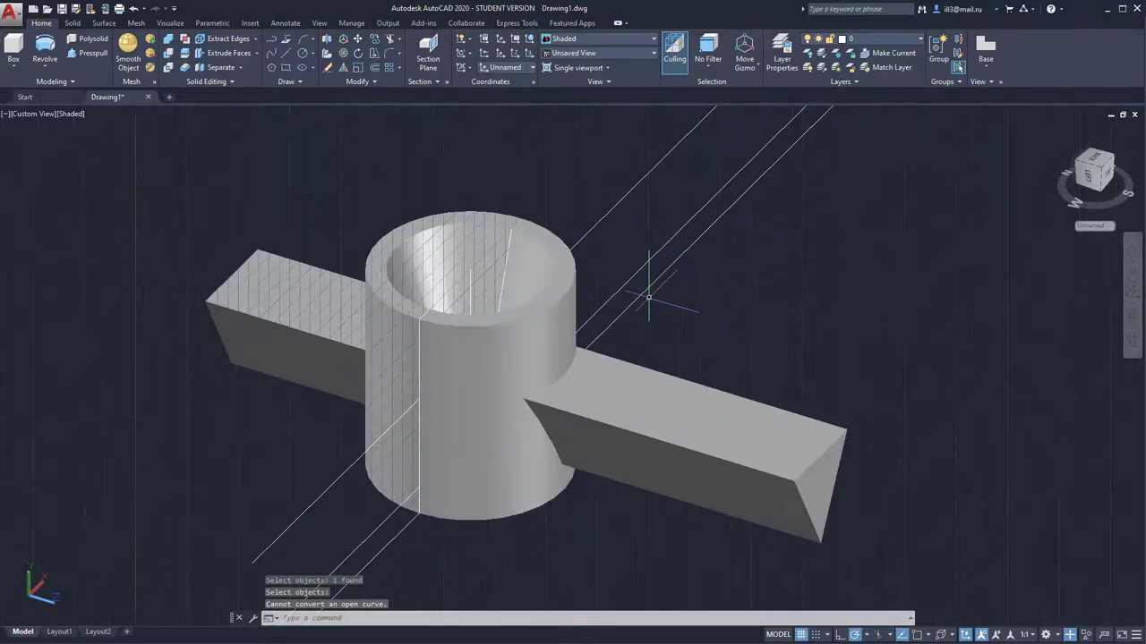
middle_click_drag(651, 294, 567, 258)
key("Escape")
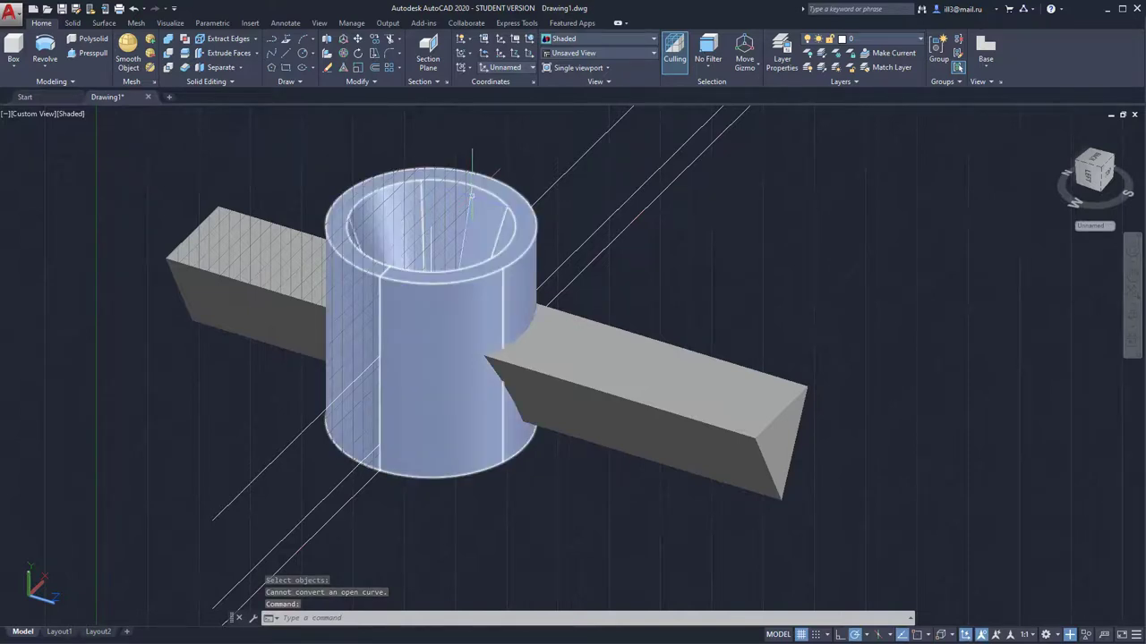
left_click(209, 83)
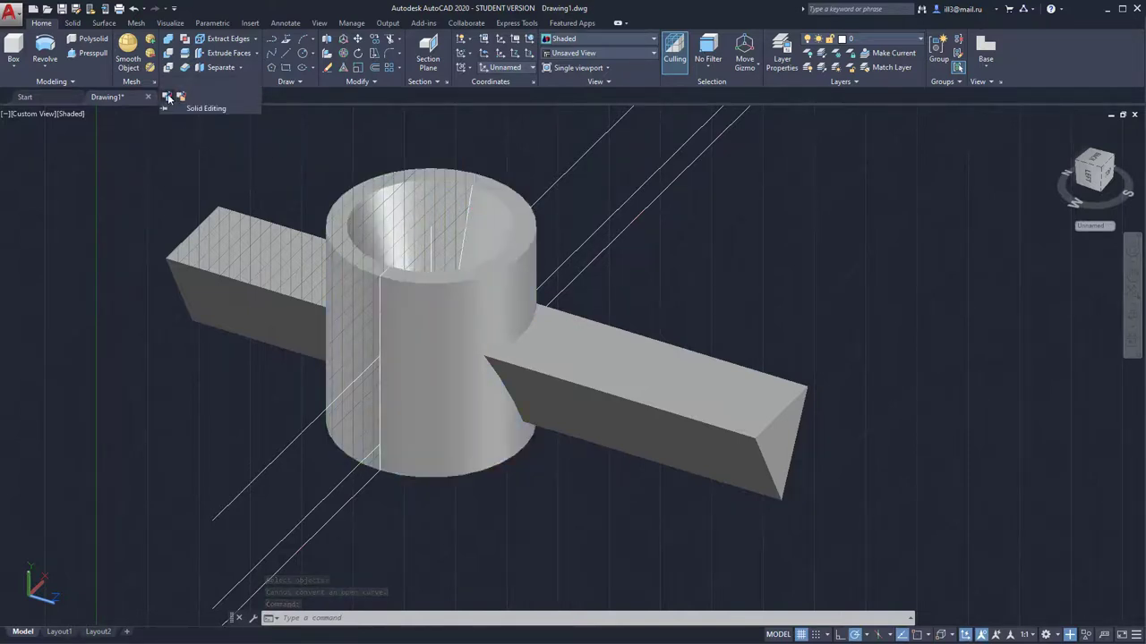
left_click(166, 95)
left_click(458, 280)
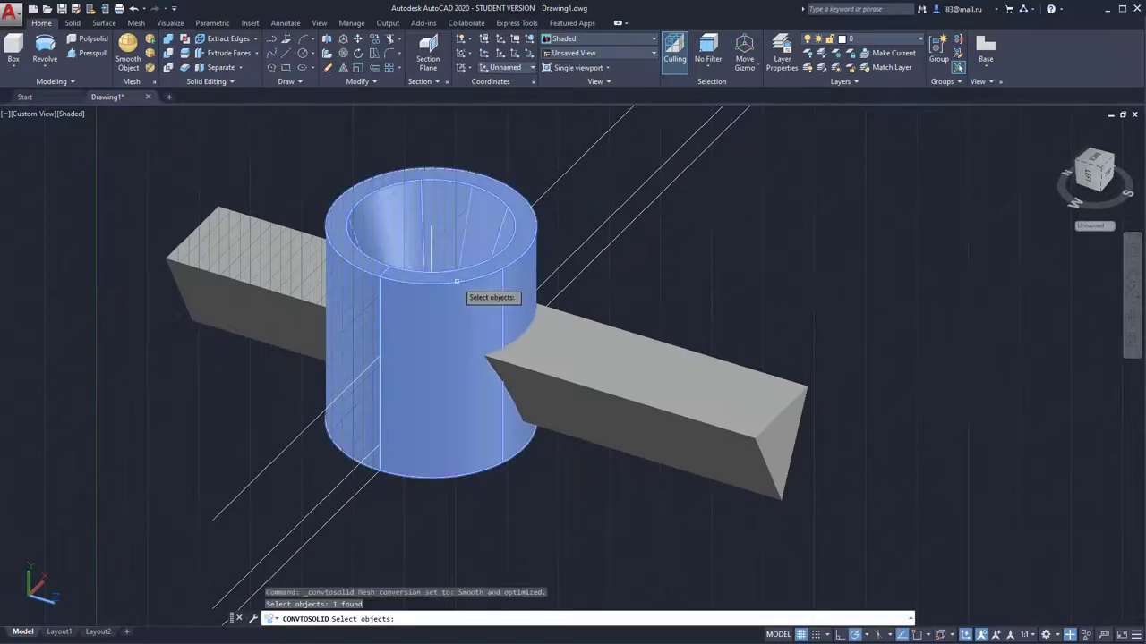
key("Return")
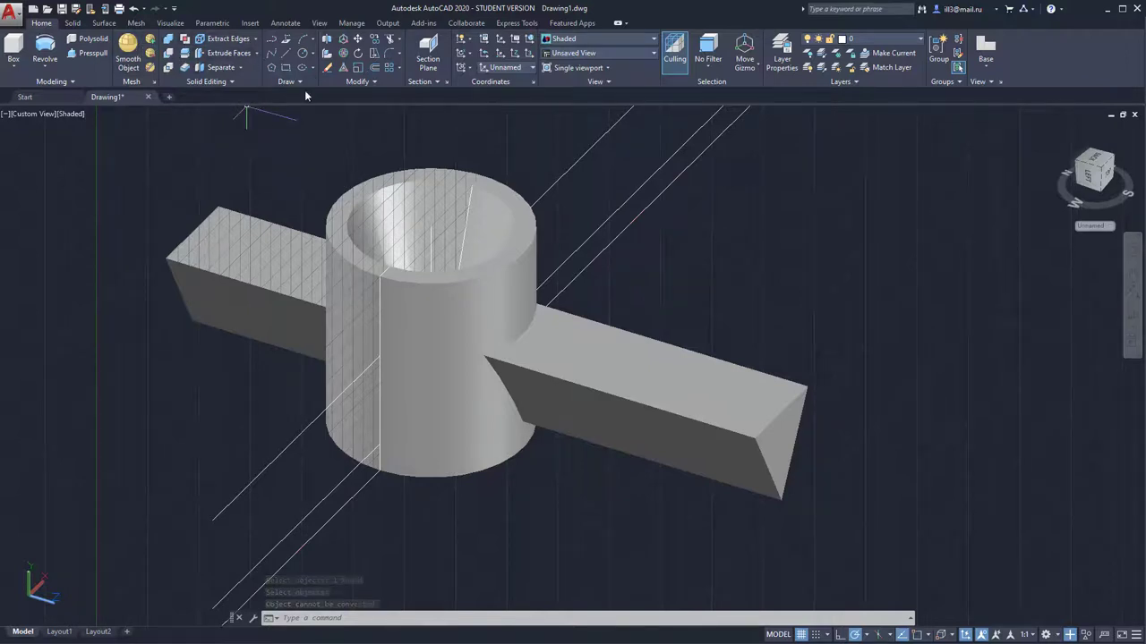
- Subtract the slanted bar from the cylinder to cut a V-shaped opening, then go to Layout1
left_click(168, 56)
left_click(500, 194)
key("Return")
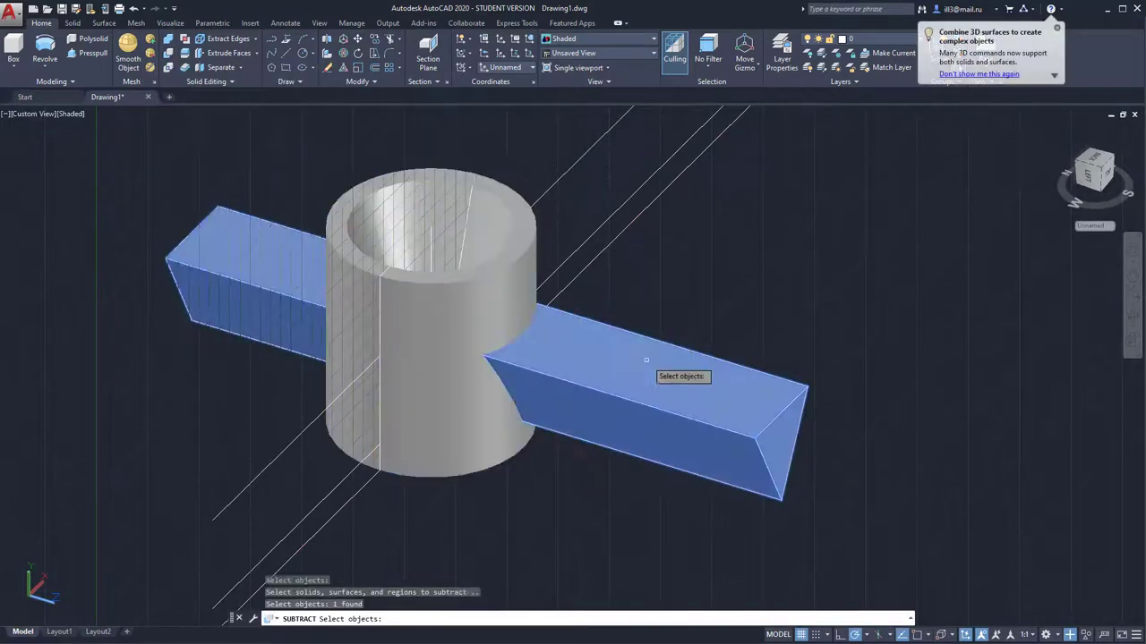
left_click(647, 367)
middle_click_drag(533, 284, 491, 252, "shift")
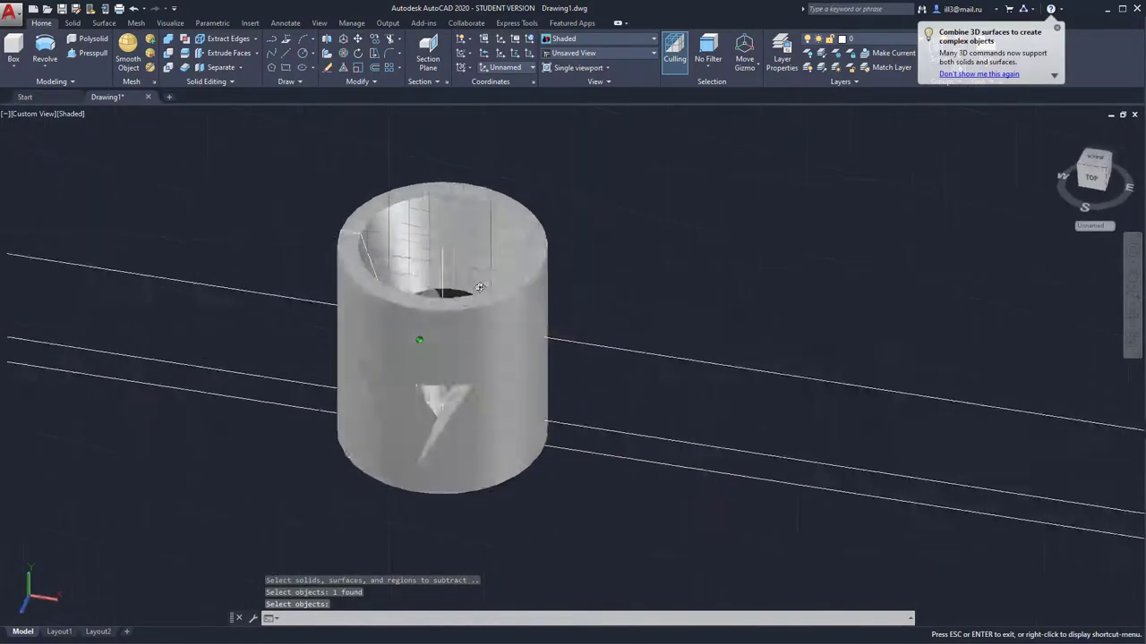
key("Return")
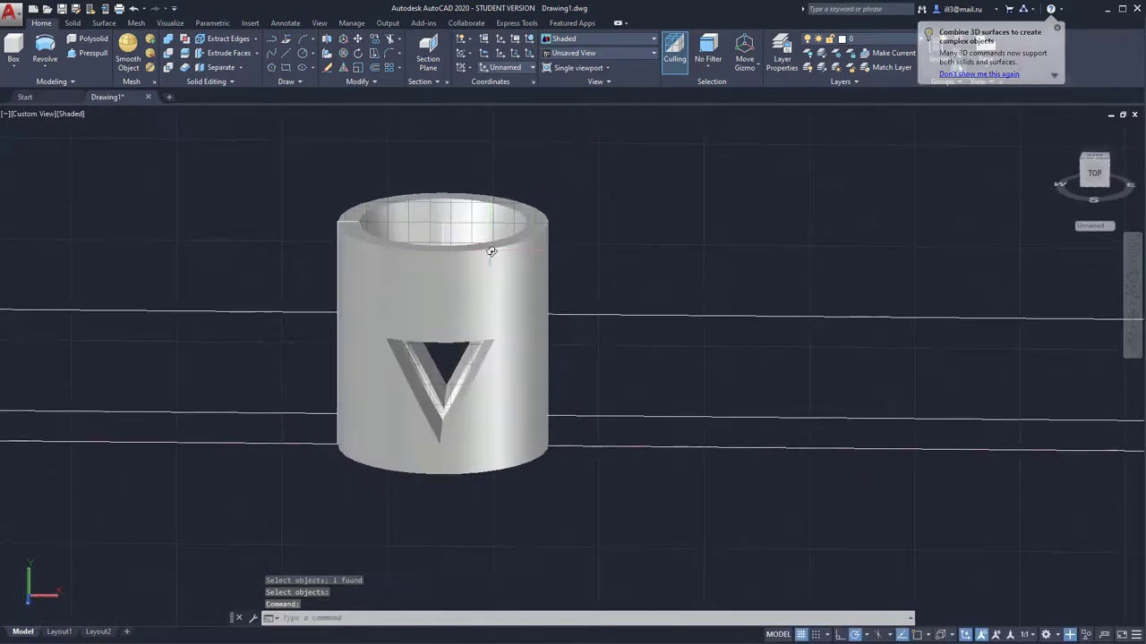
left_click(65, 632)
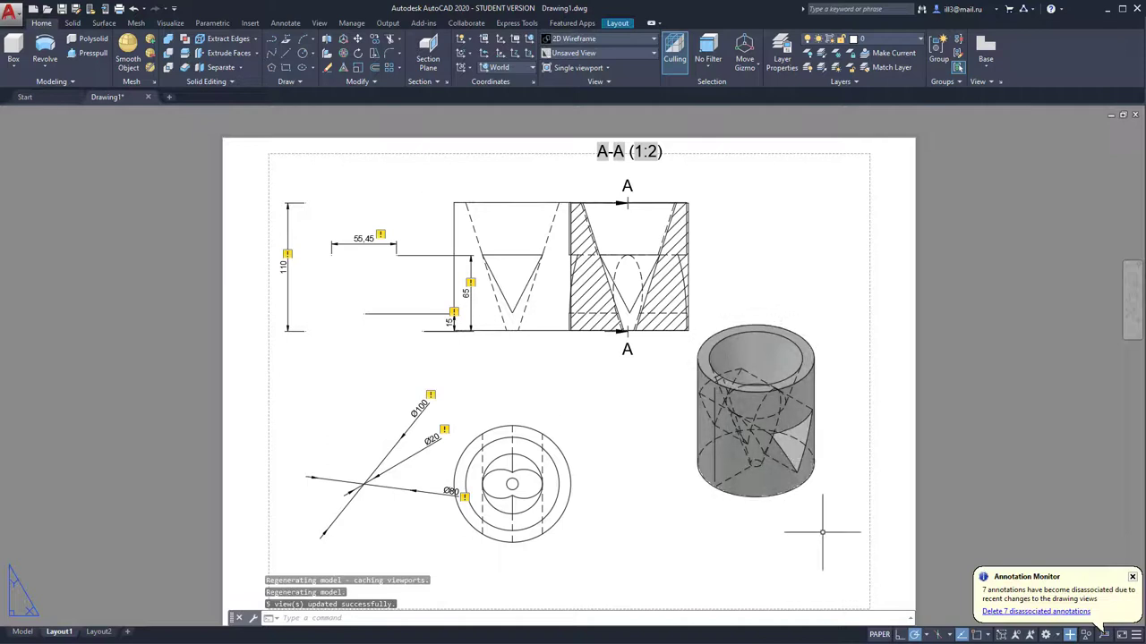
- Delete all existing views and dimensions from the layout sheet
left_click(829, 547)
left_click(205, 151)
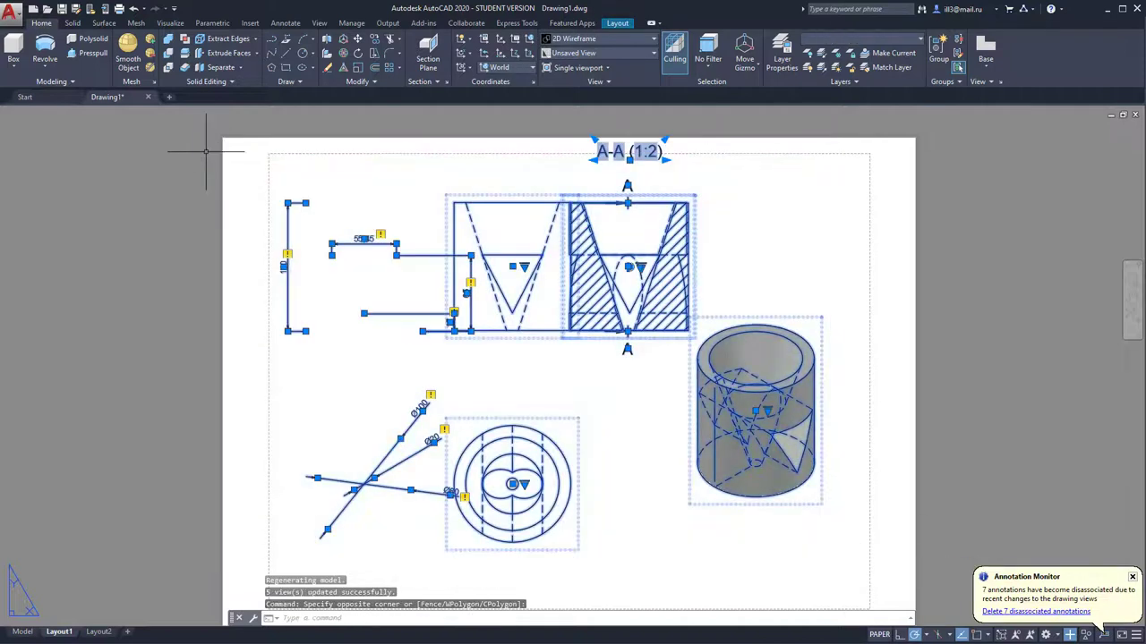
key("Delete")
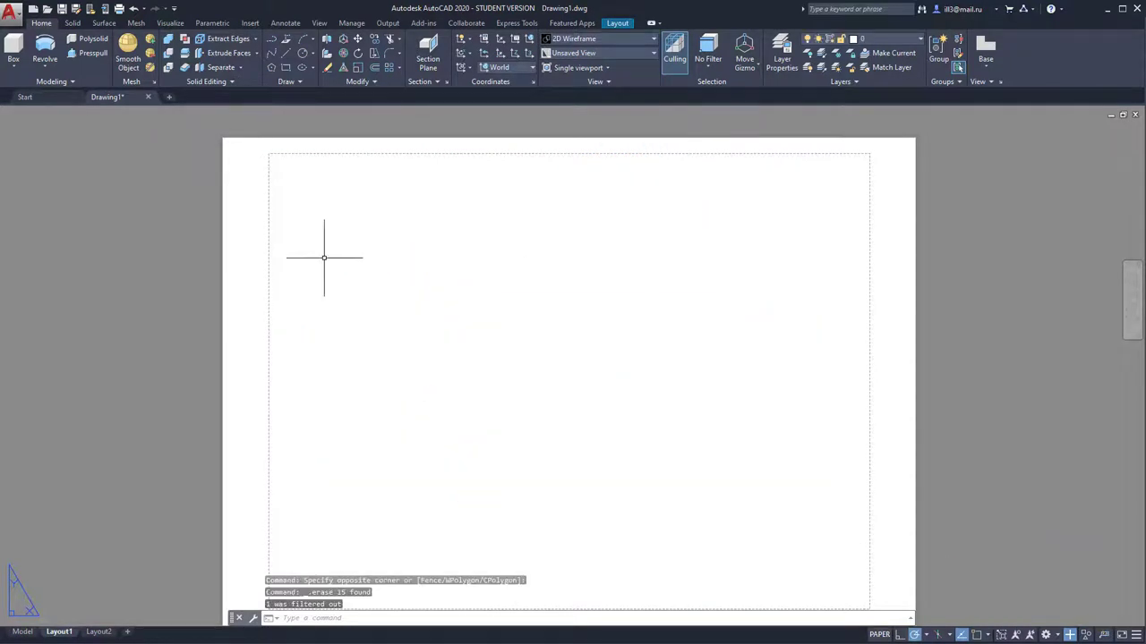
- Place a front base view from model space at upper left with a side projection beside it
left_click(612, 27)
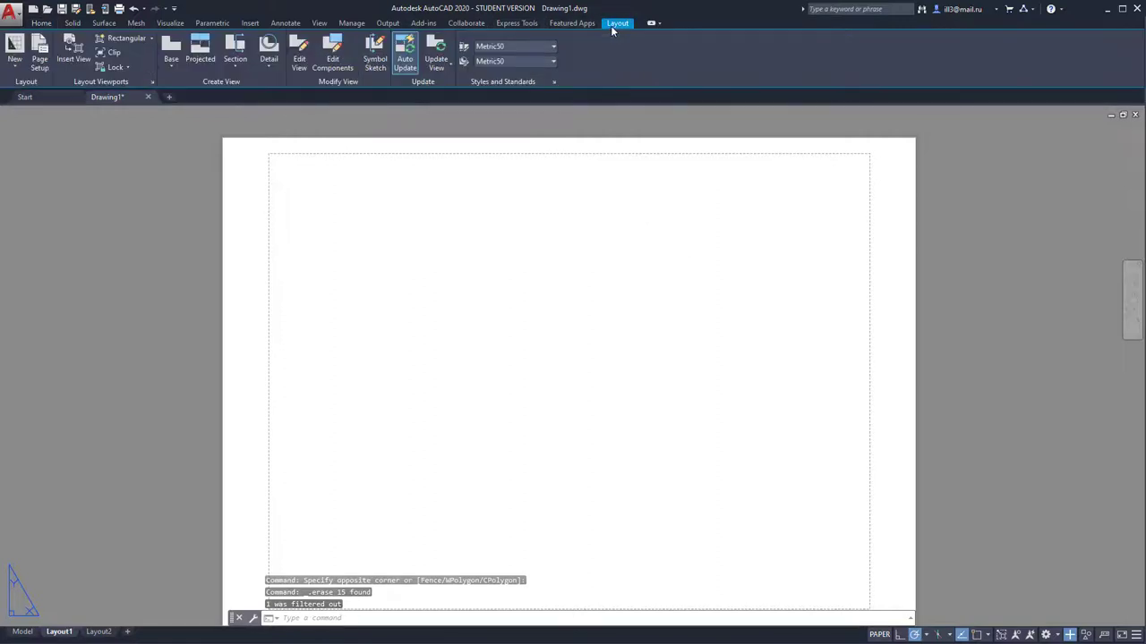
left_click(170, 66)
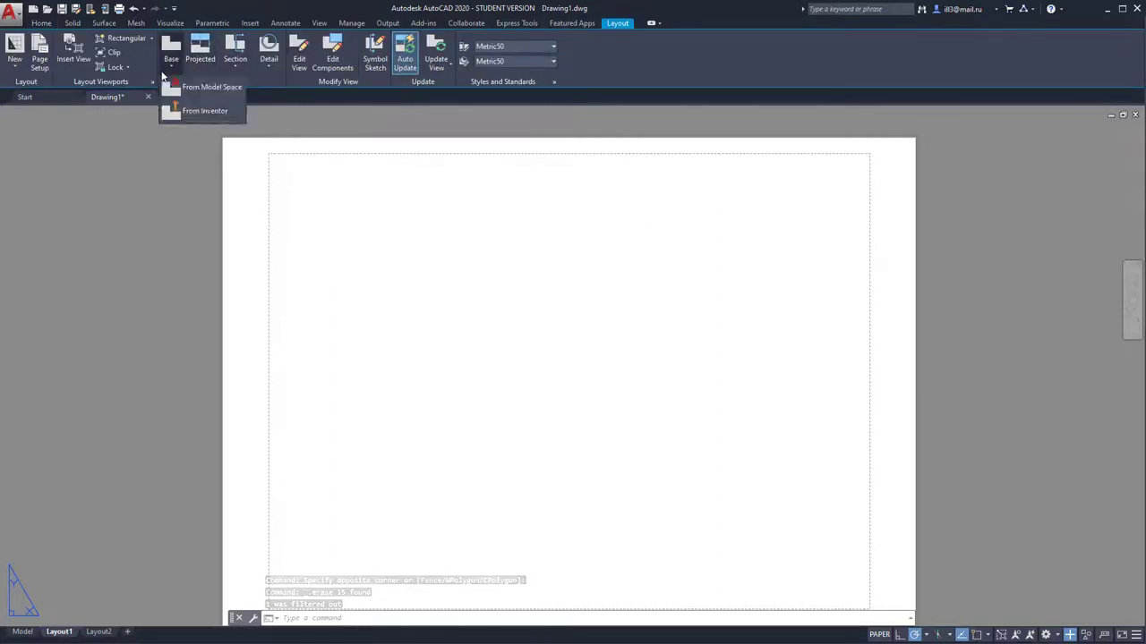
left_click(205, 88)
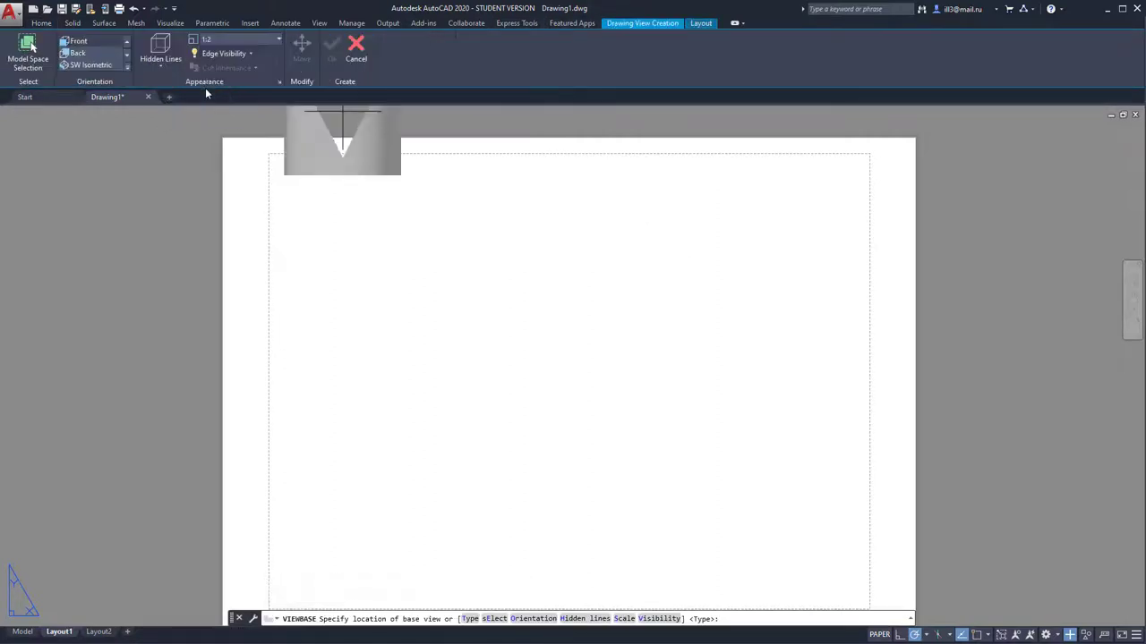
left_click(374, 248)
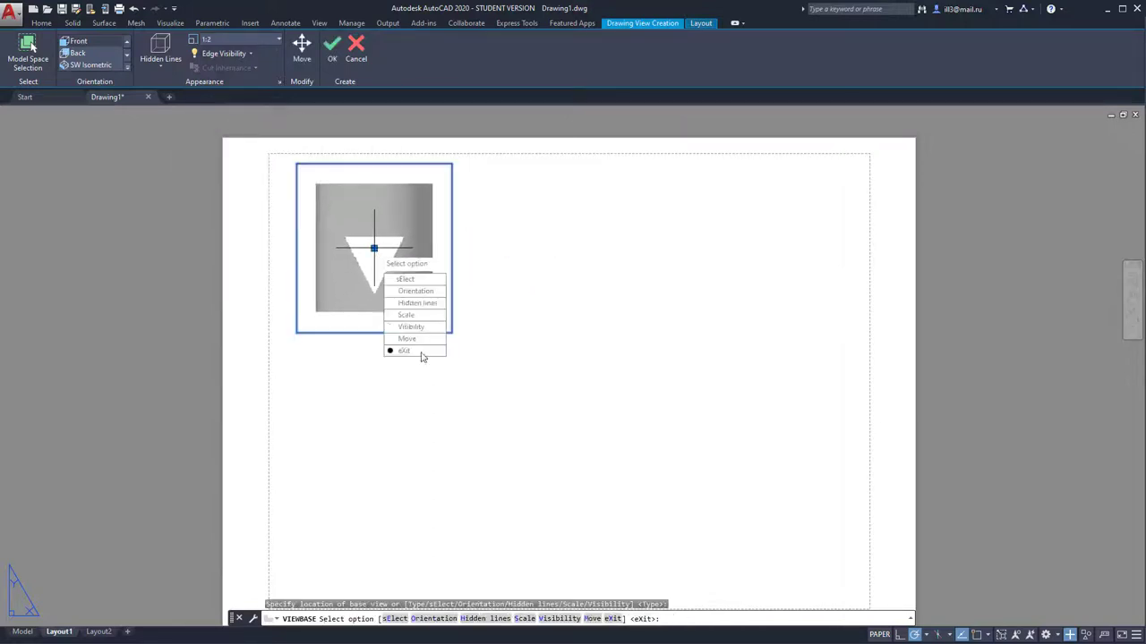
key("Return")
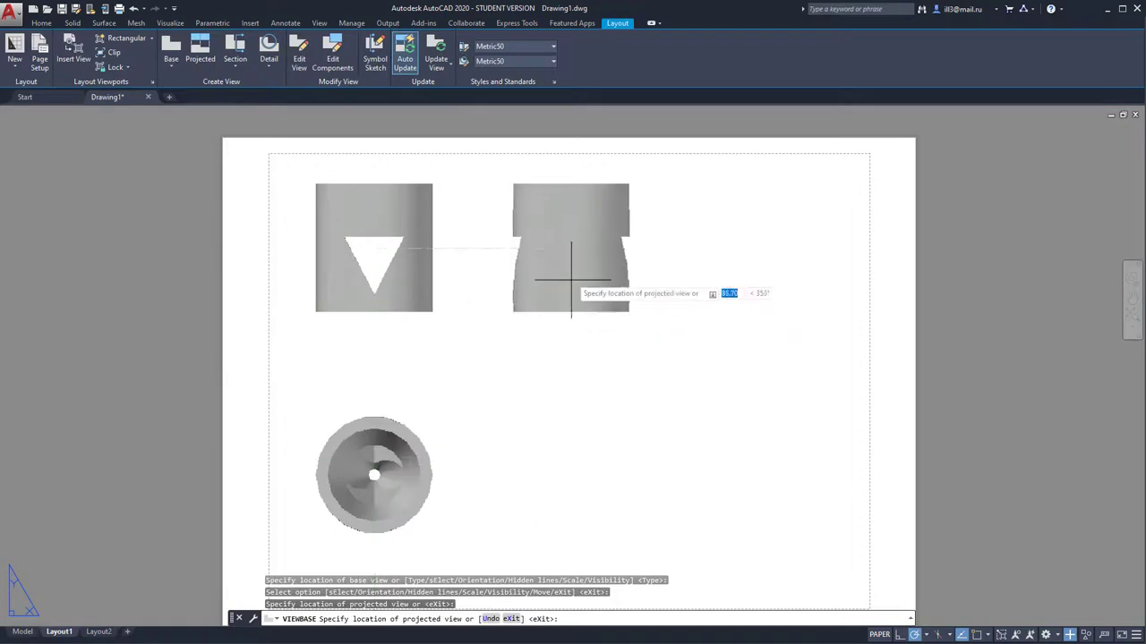
left_click(659, 259)
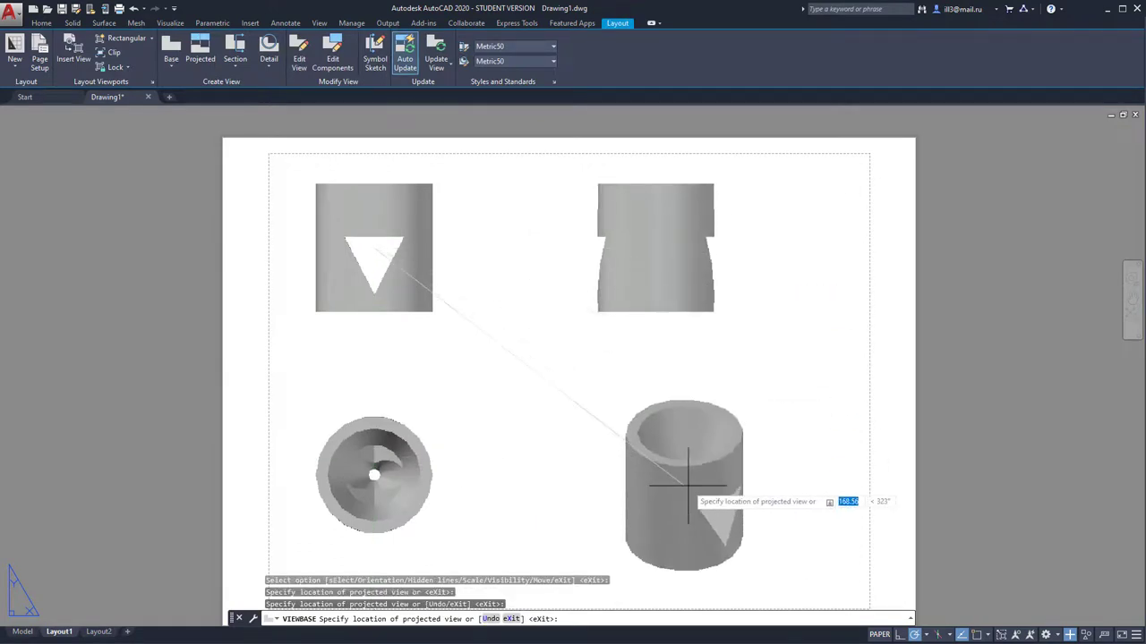
- Add an isometric view at lower right, shaded with hidden lines, interference and tangent edges shown
left_click(595, 402)
key("Return")
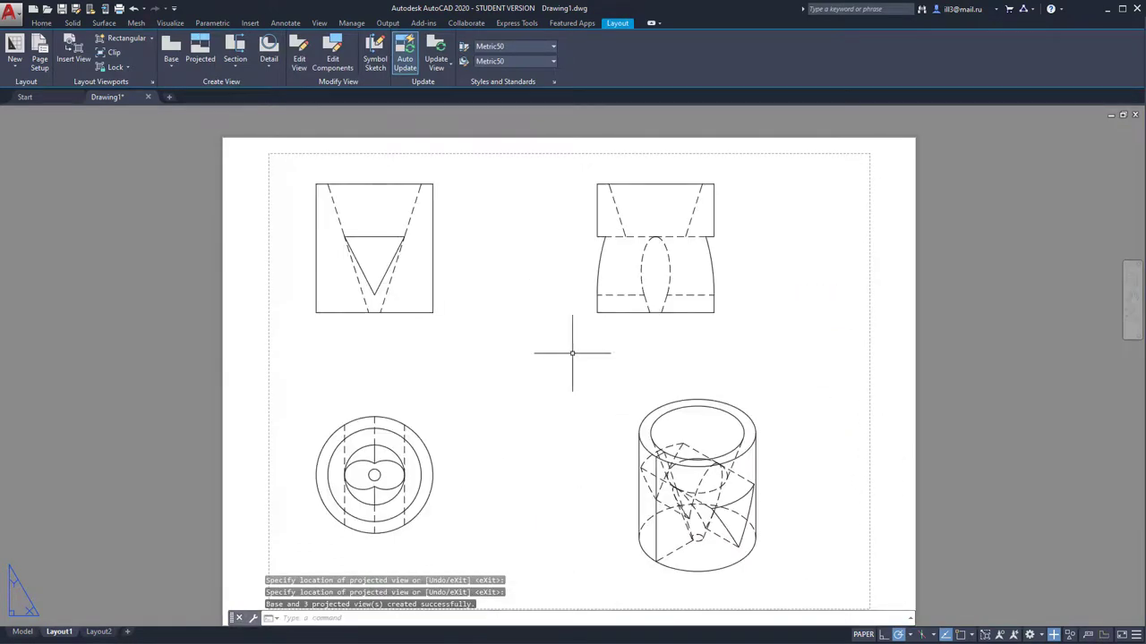
left_click(700, 389)
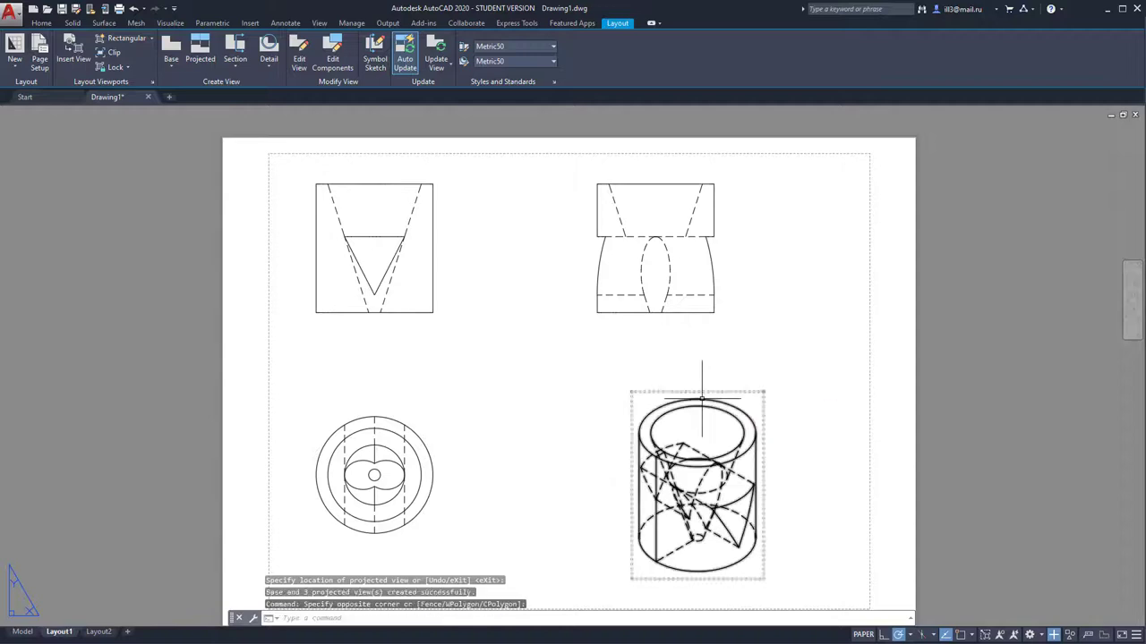
double_click(710, 391)
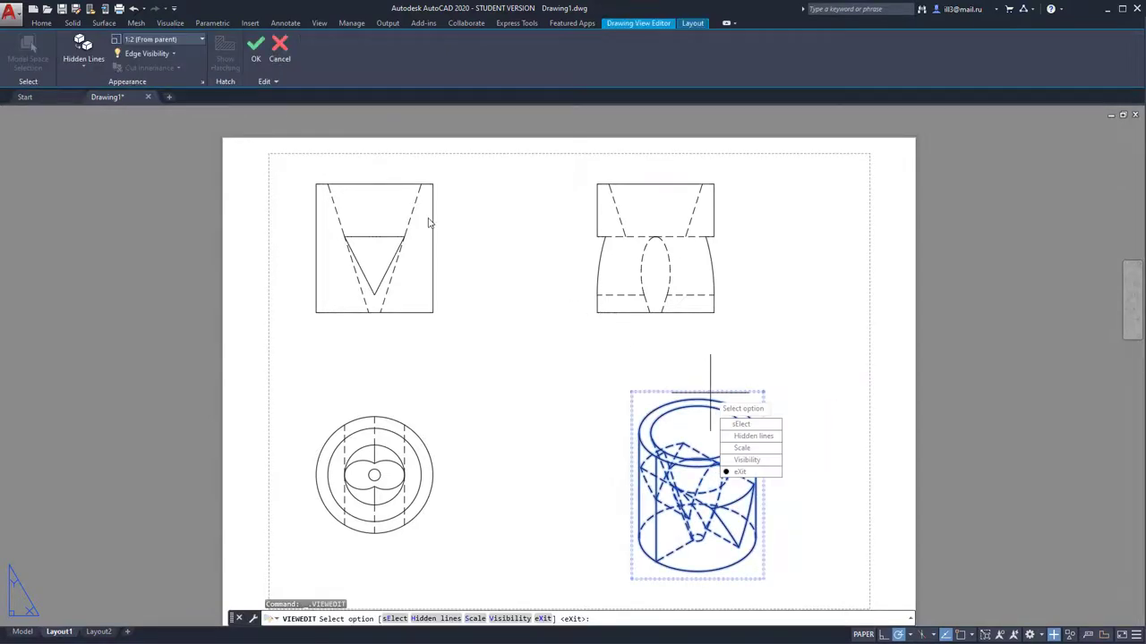
left_click(202, 41)
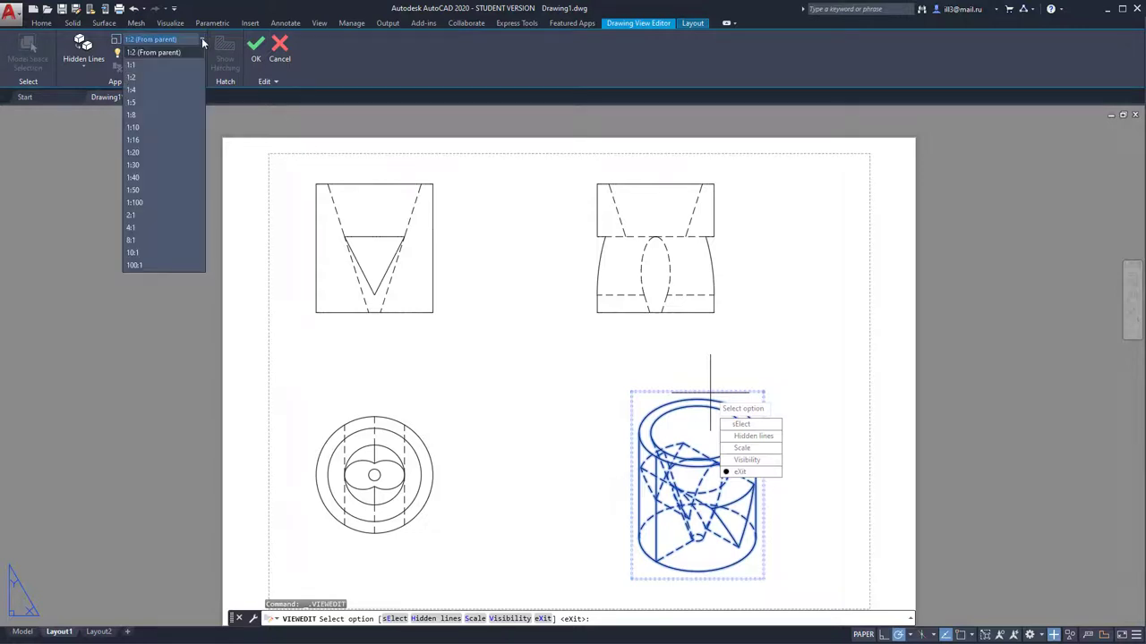
left_click(202, 40)
left_click(177, 54)
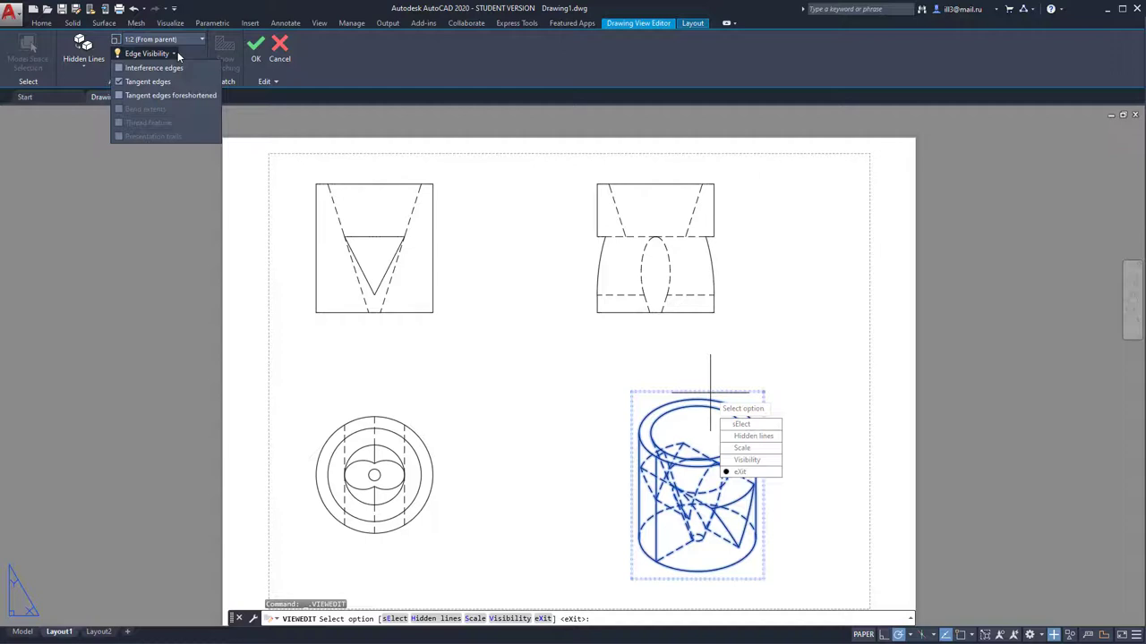
left_click(170, 67)
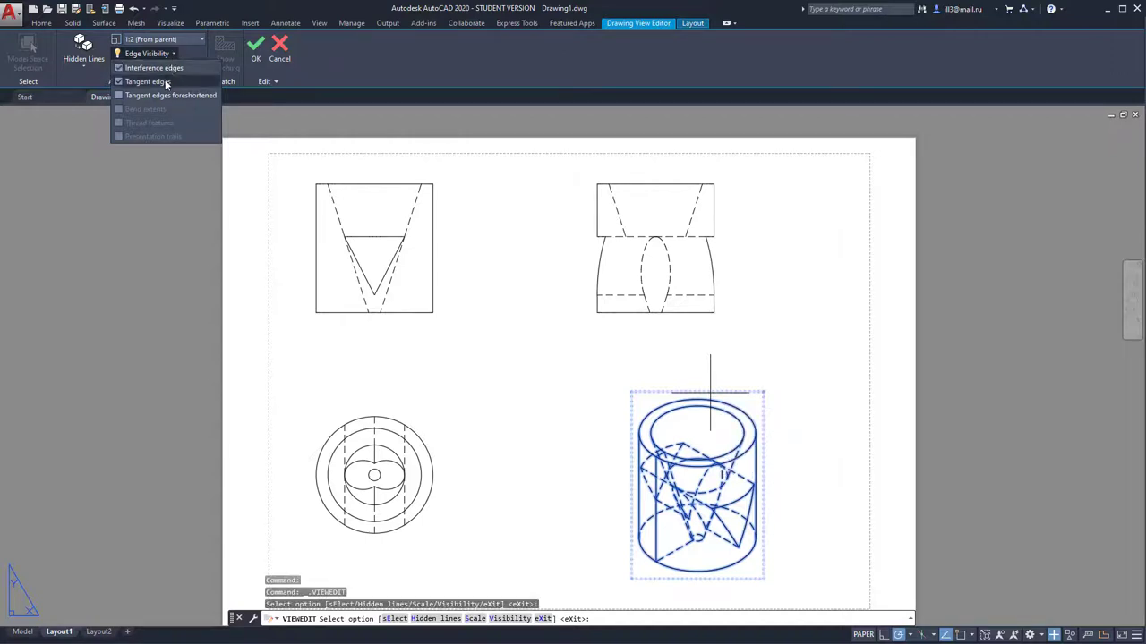
left_click(130, 82)
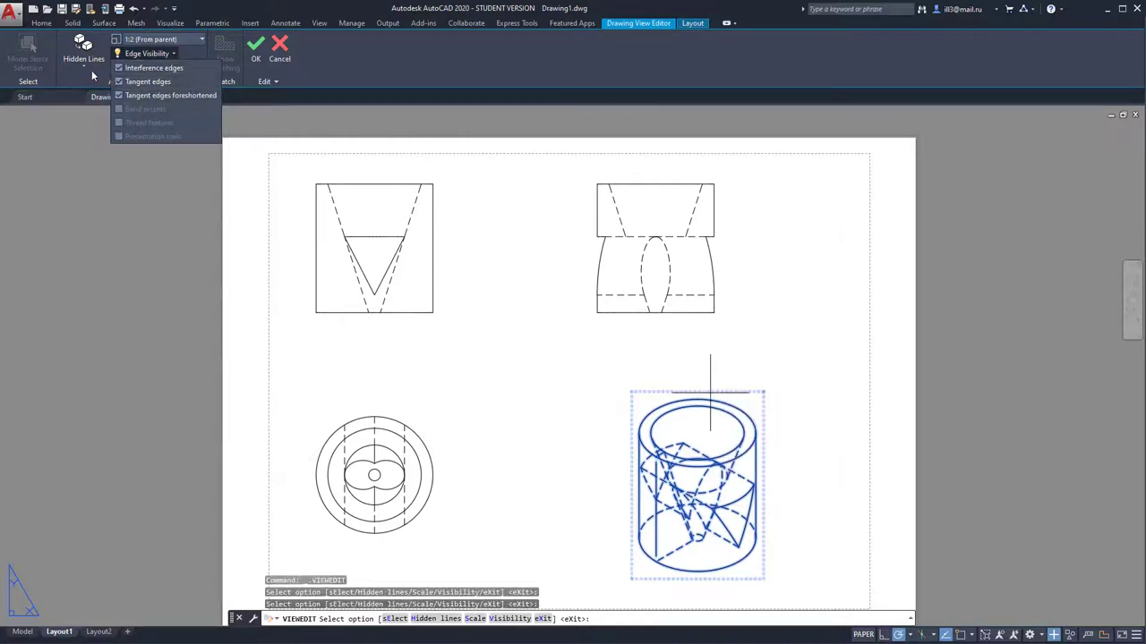
left_click(91, 70)
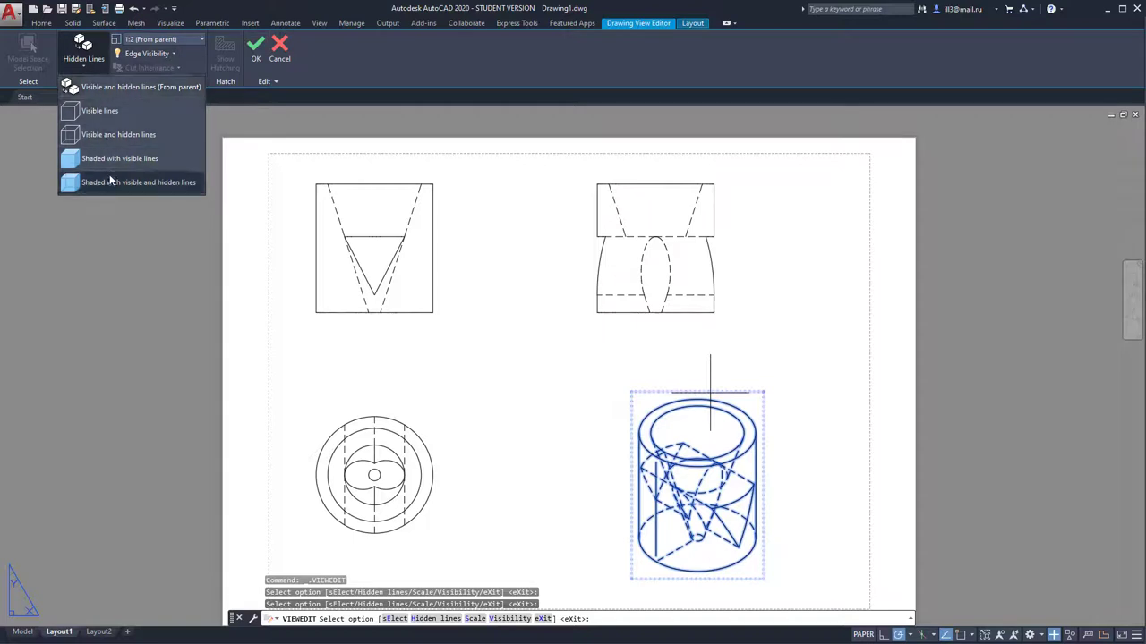
left_click(109, 182)
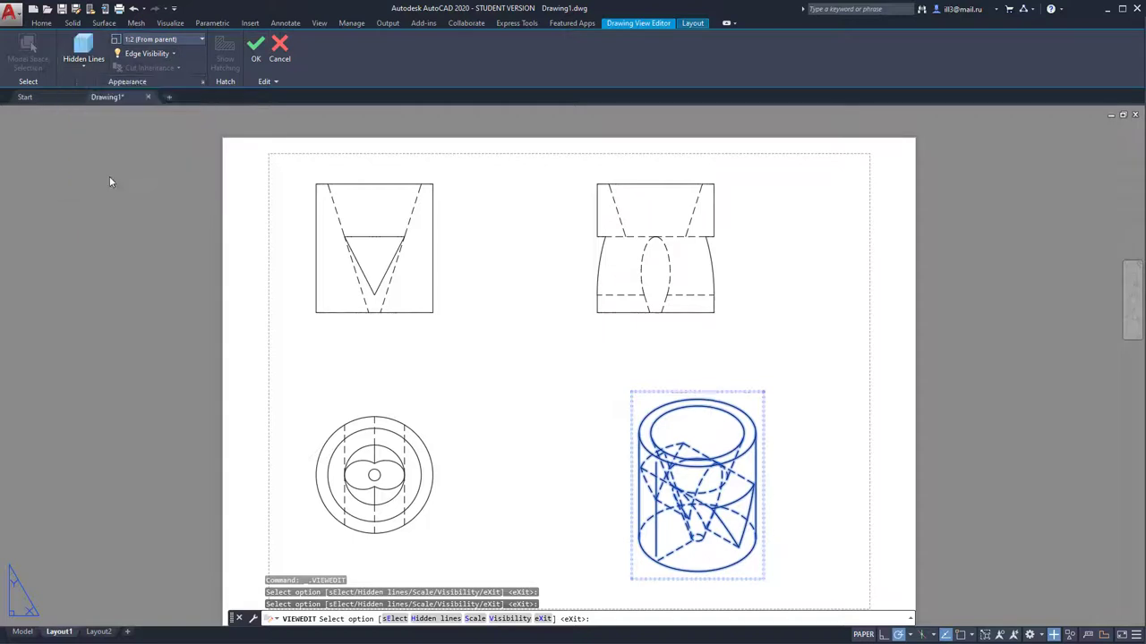
left_click(257, 56)
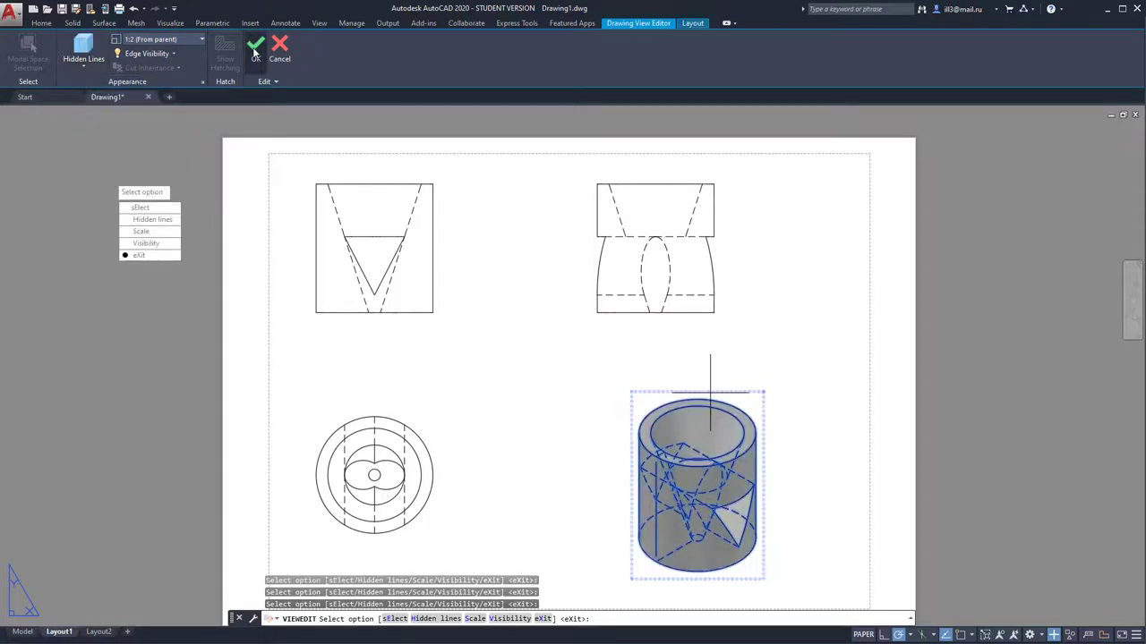
- Open and cancel editing of the front view, then browse the Detail and Section view options
double_click(391, 179)
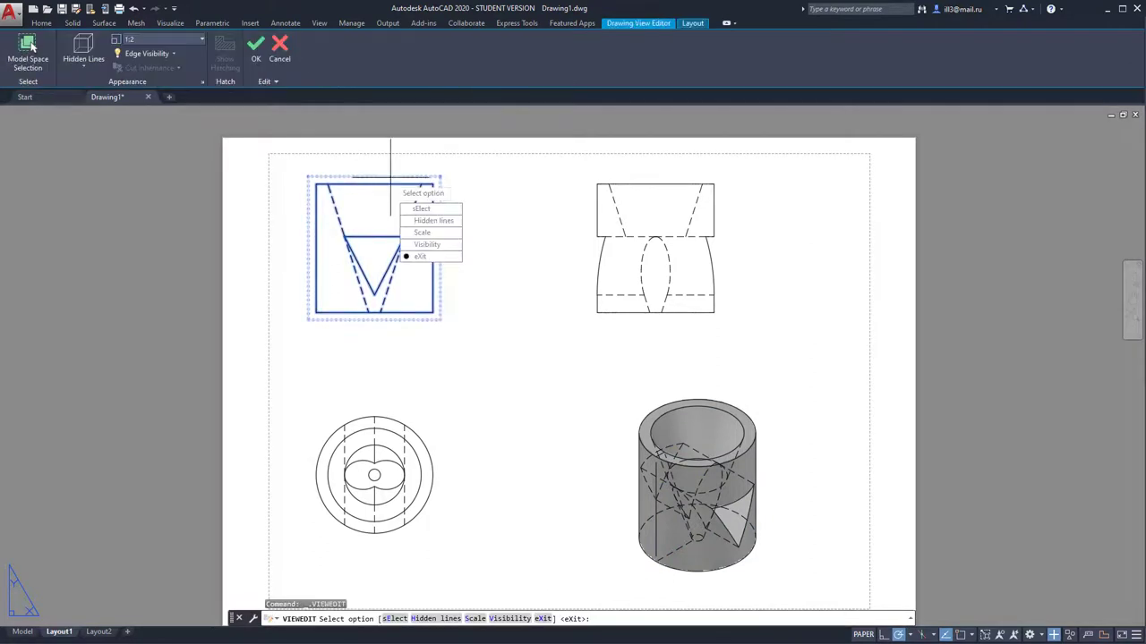
left_click(284, 62)
left_click(392, 182)
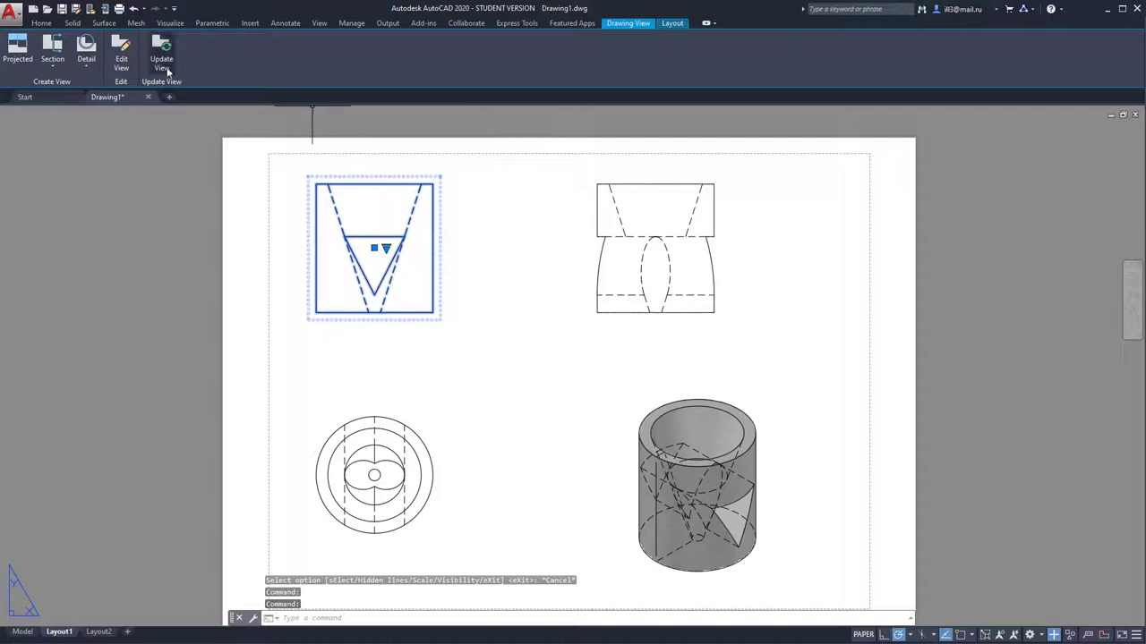
left_click(94, 72)
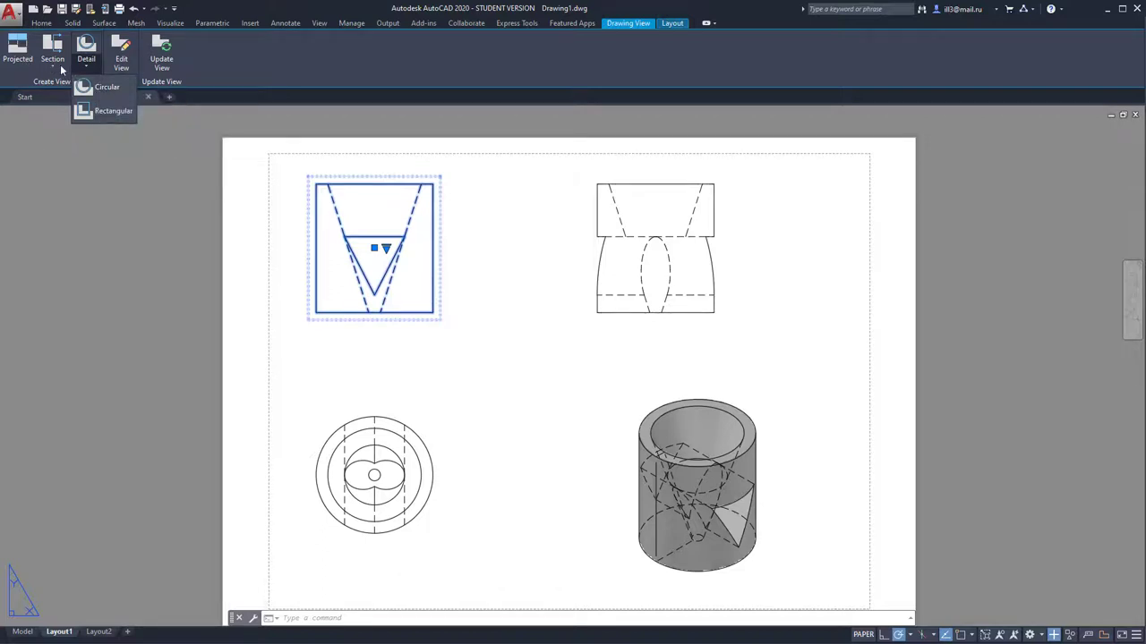
left_click(54, 67)
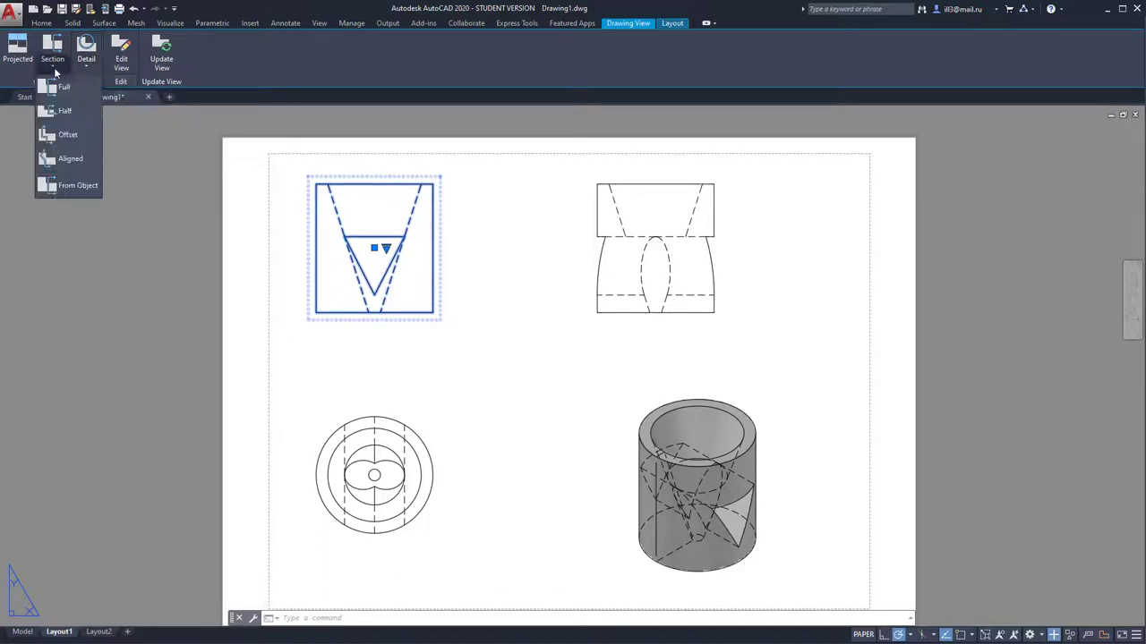
- Create full section A-A between the front view's top and bottom edge midpoints, placed right of the side view
left_click(111, 99)
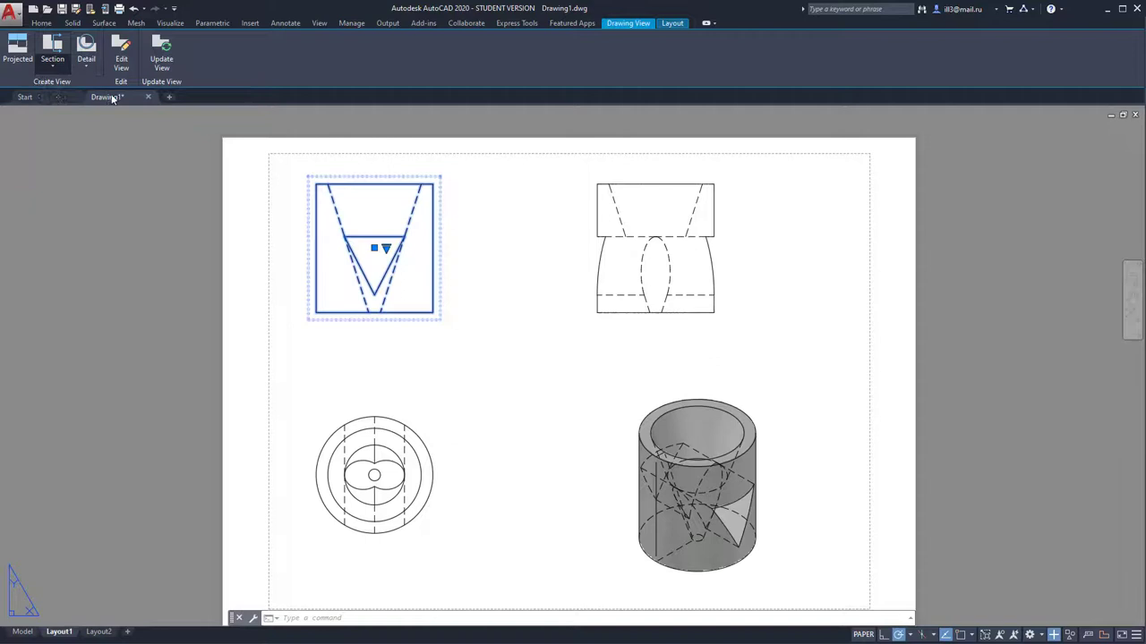
right_click(383, 173, "shift")
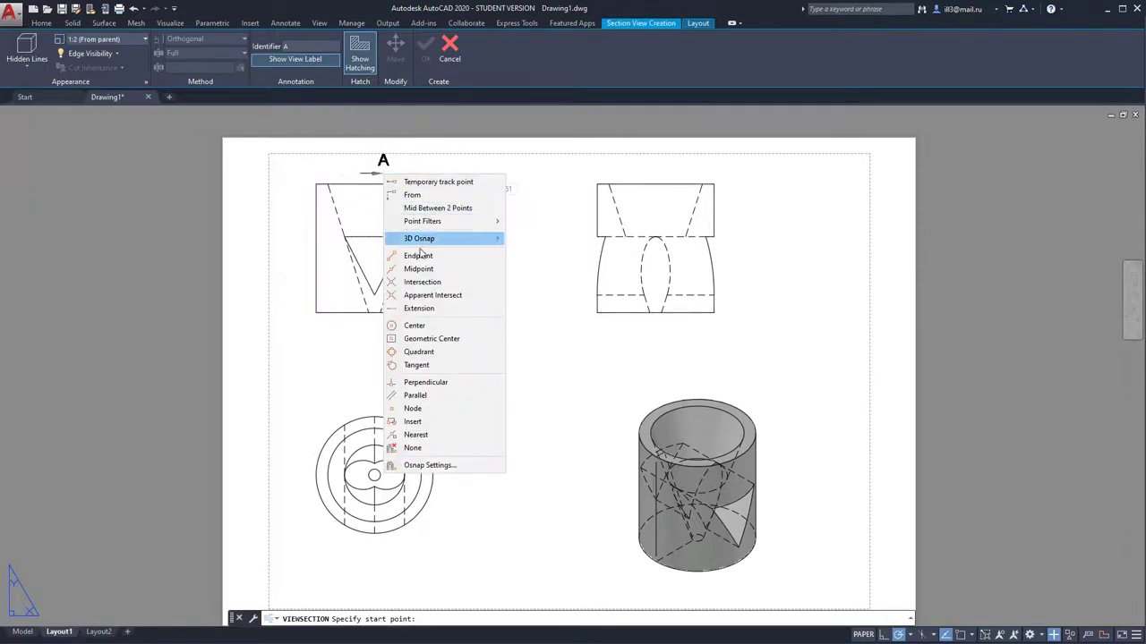
left_click(416, 264)
left_click(370, 182)
right_click(437, 224, "shift")
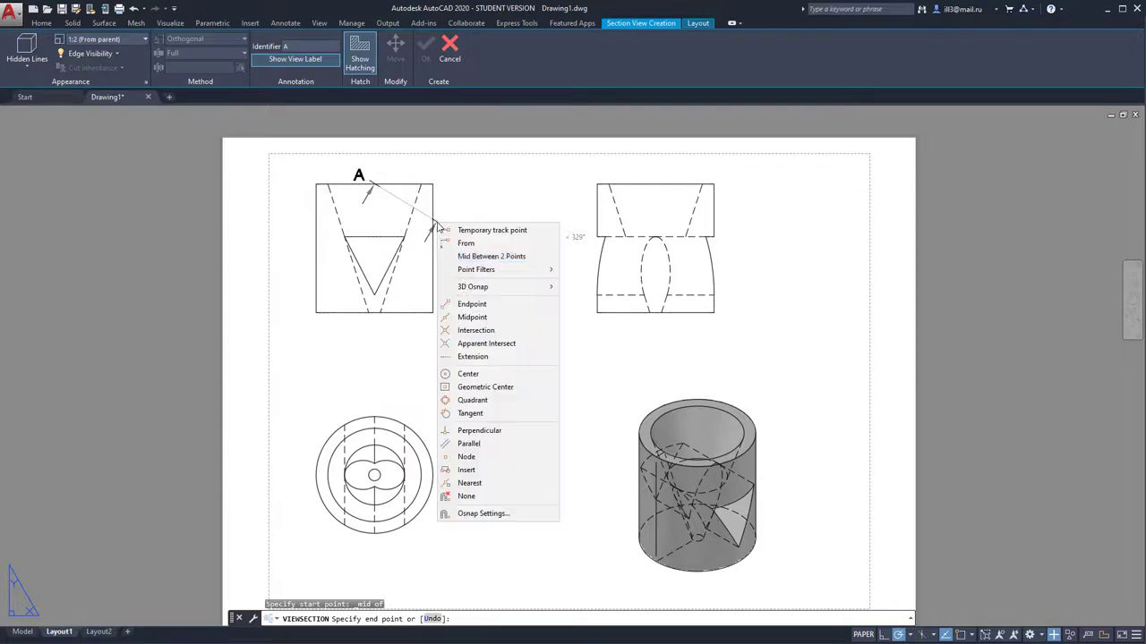
left_click(473, 318)
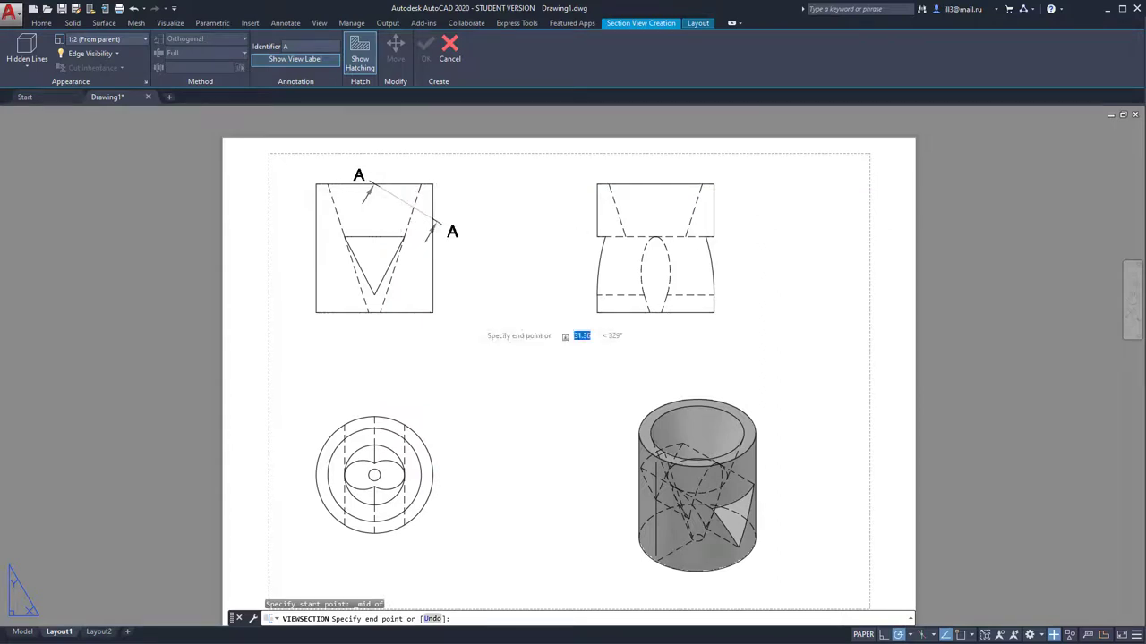
left_click(374, 312)
left_click(802, 320)
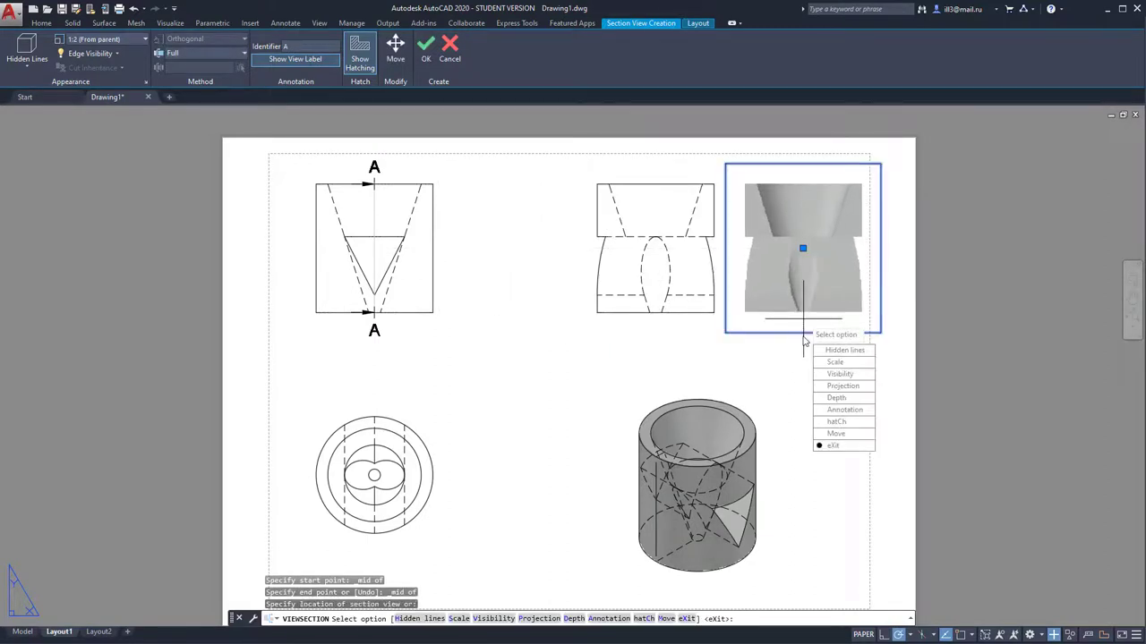
key("Return")
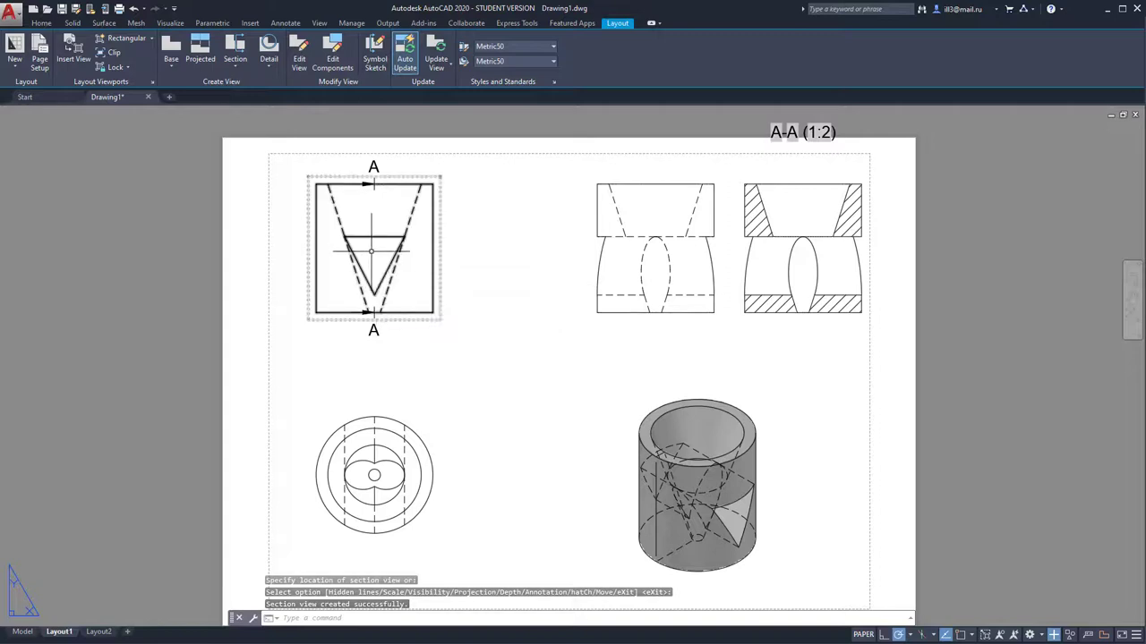
- Delete the upper-right projected view from the layout
left_click(719, 240)
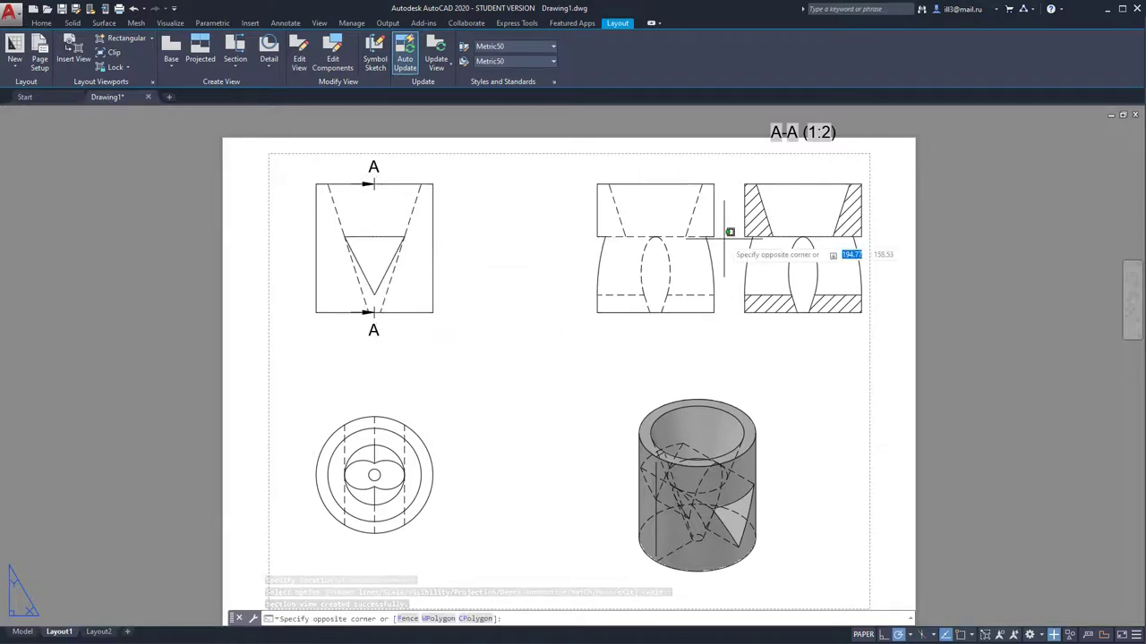
left_click(720, 240)
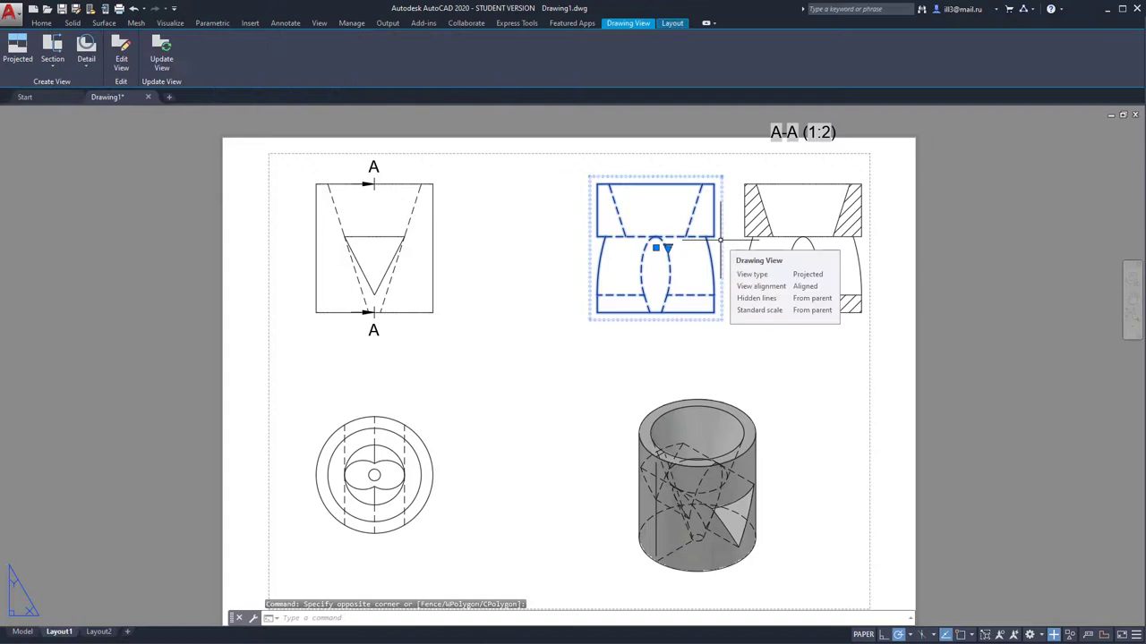
key("Delete")
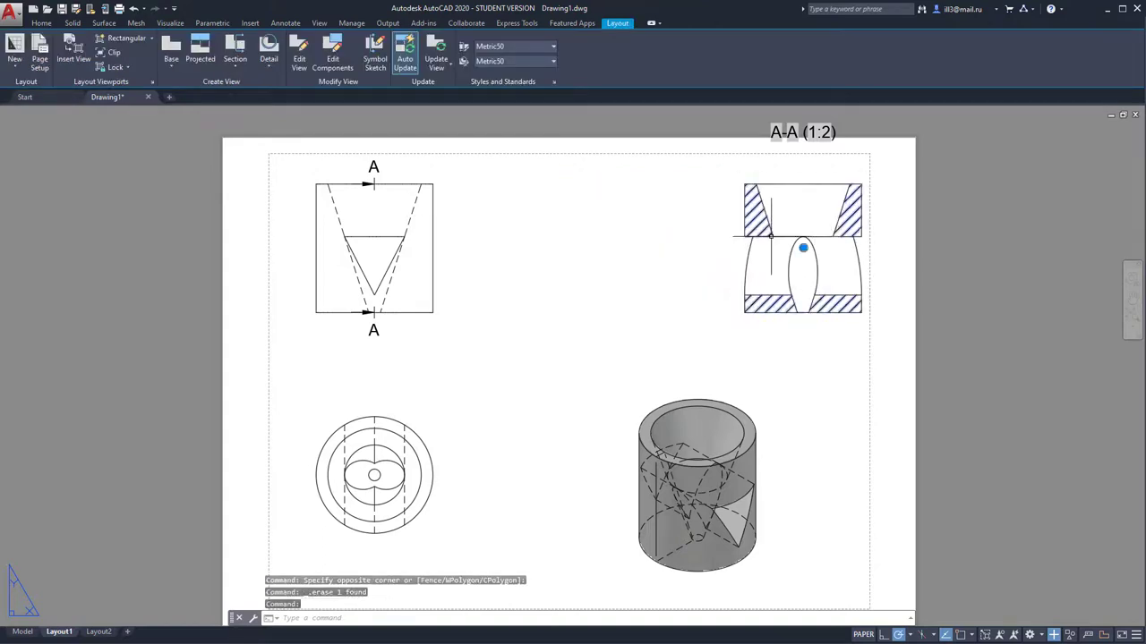
- Move section A-A left into the vacated spot beside the front view
left_click(768, 234)
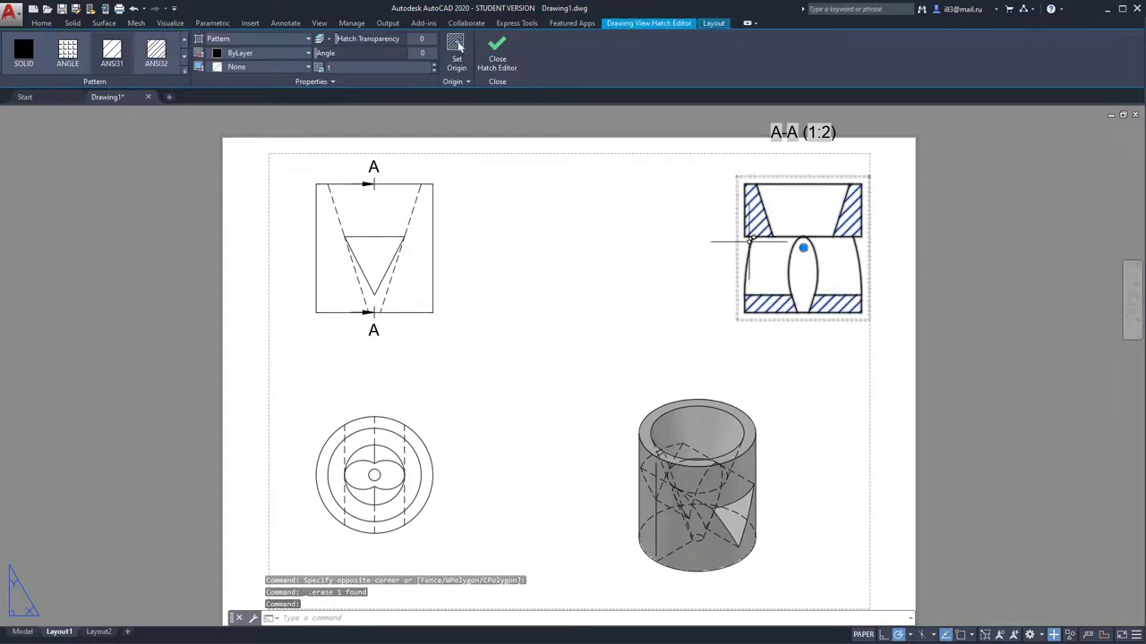
key("Escape")
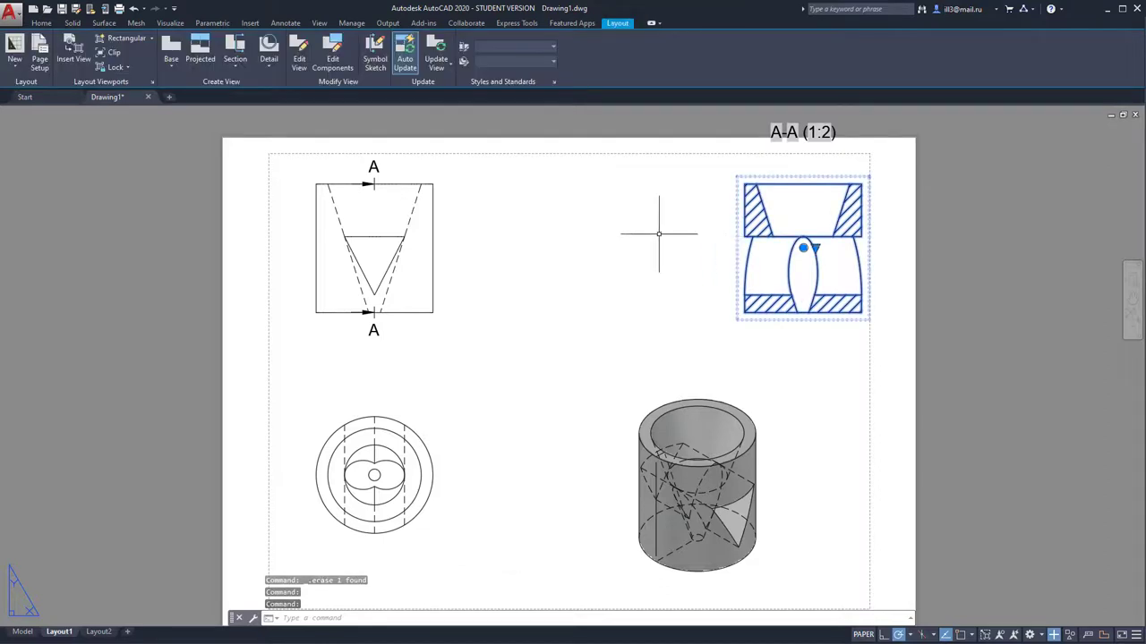
left_click_drag(803, 248, 764, 246)
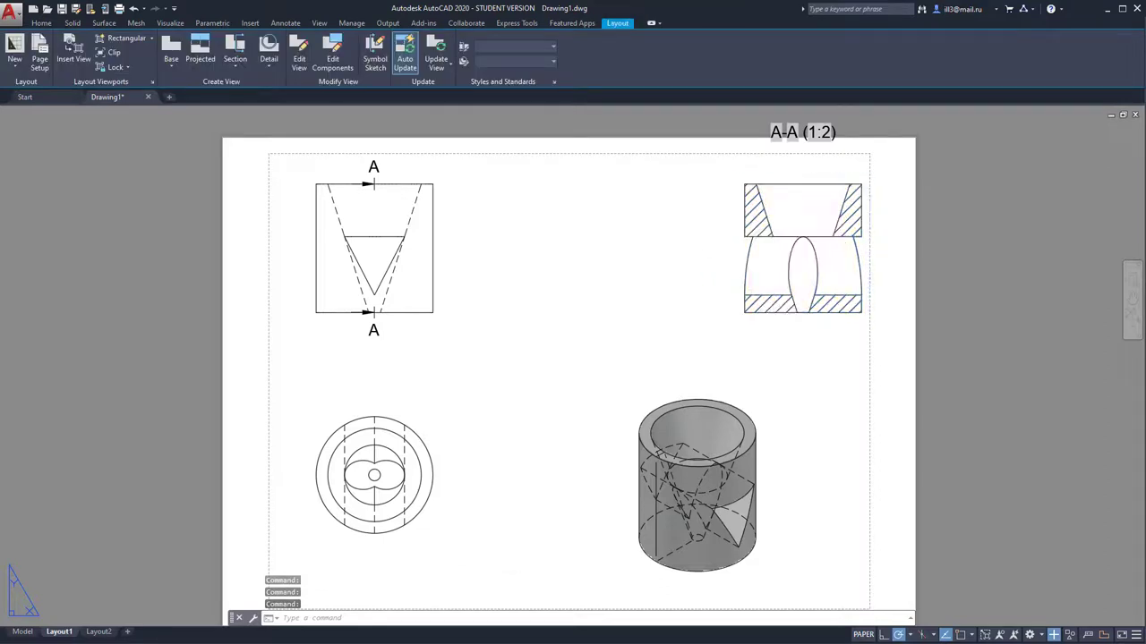
left_click(761, 240)
left_click(765, 248)
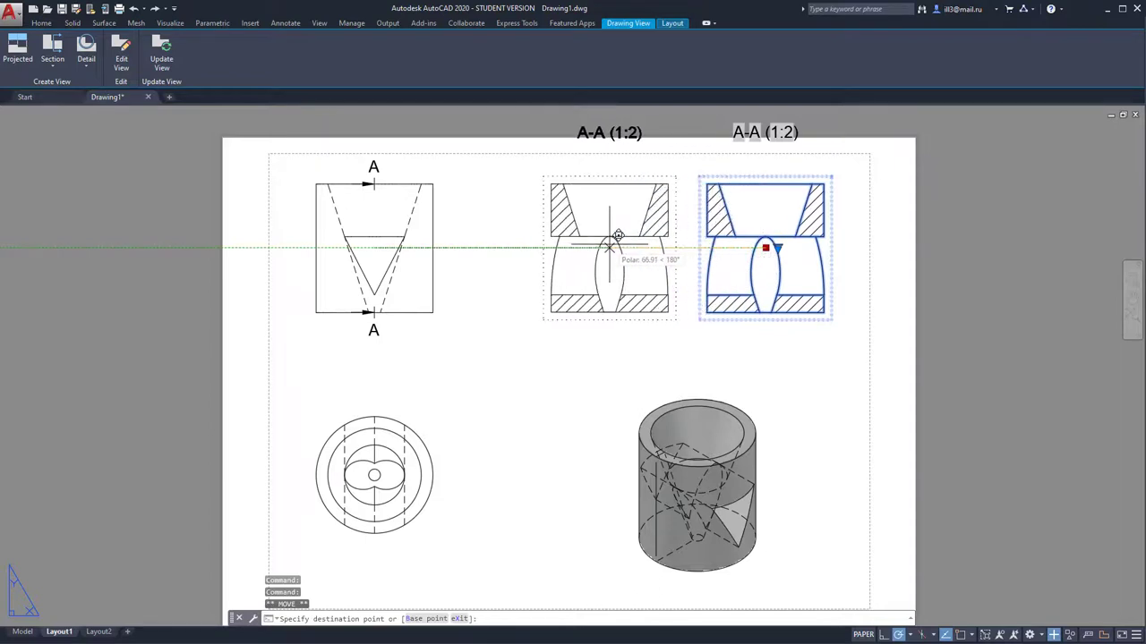
left_click(609, 246)
key("Escape")
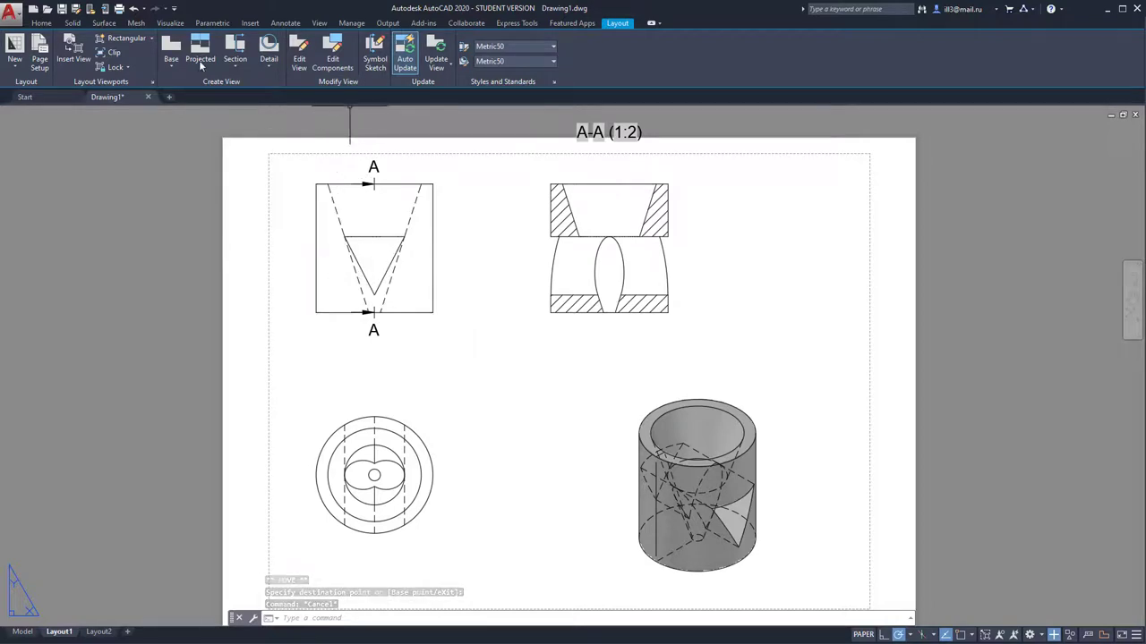
left_click(41, 22)
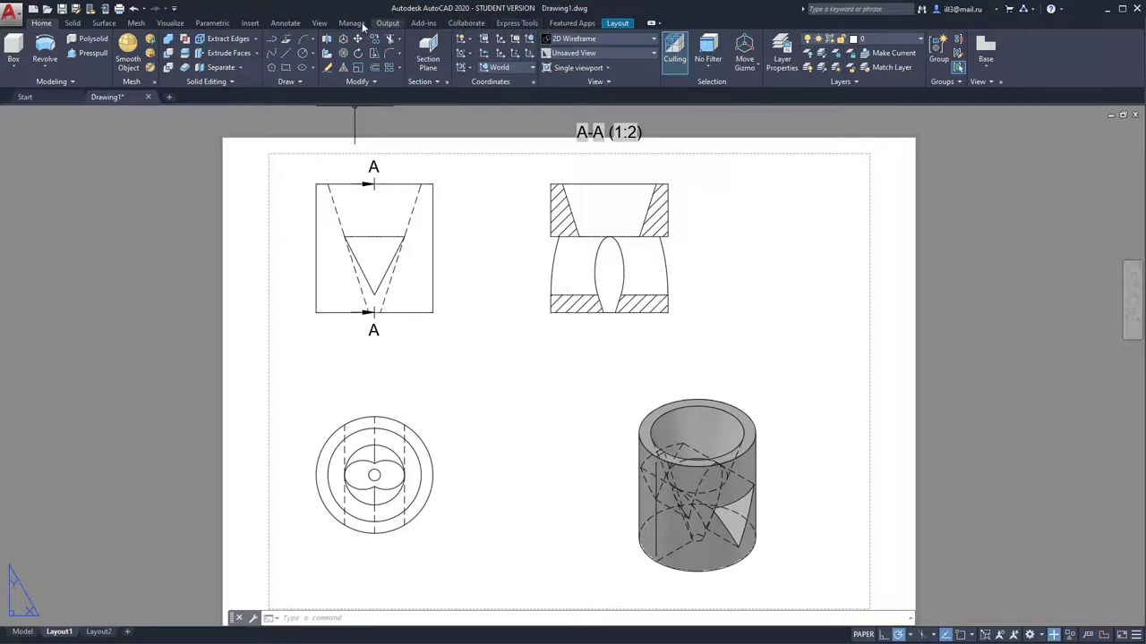
- Add the 110 height dimension on the left of the front view
left_click(613, 25)
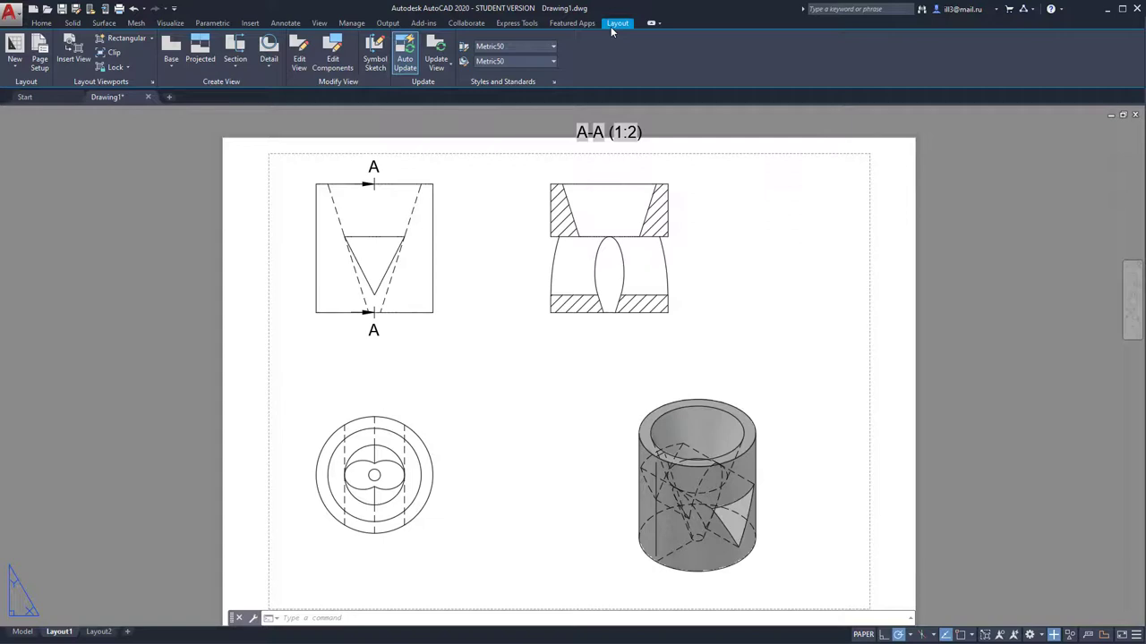
left_click(153, 39)
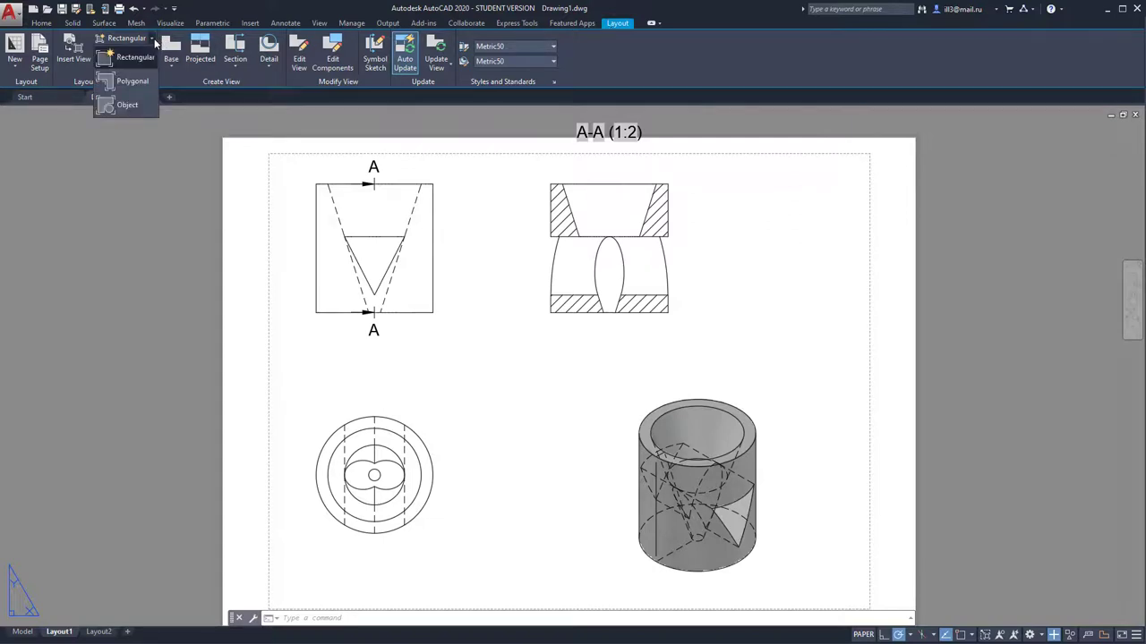
left_click(154, 41)
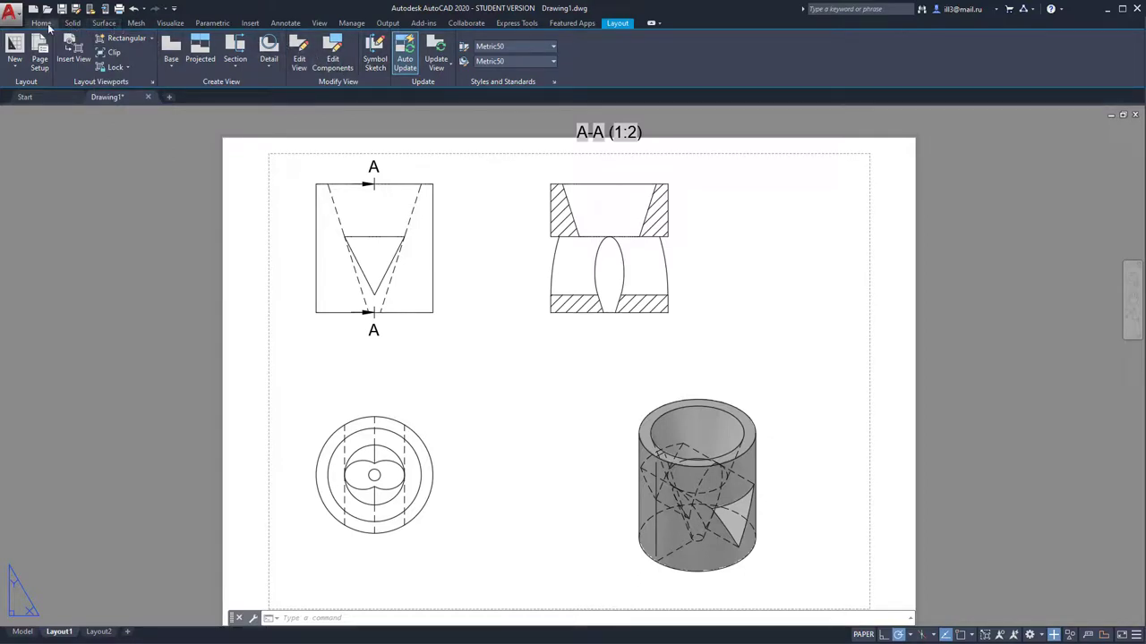
left_click(285, 24)
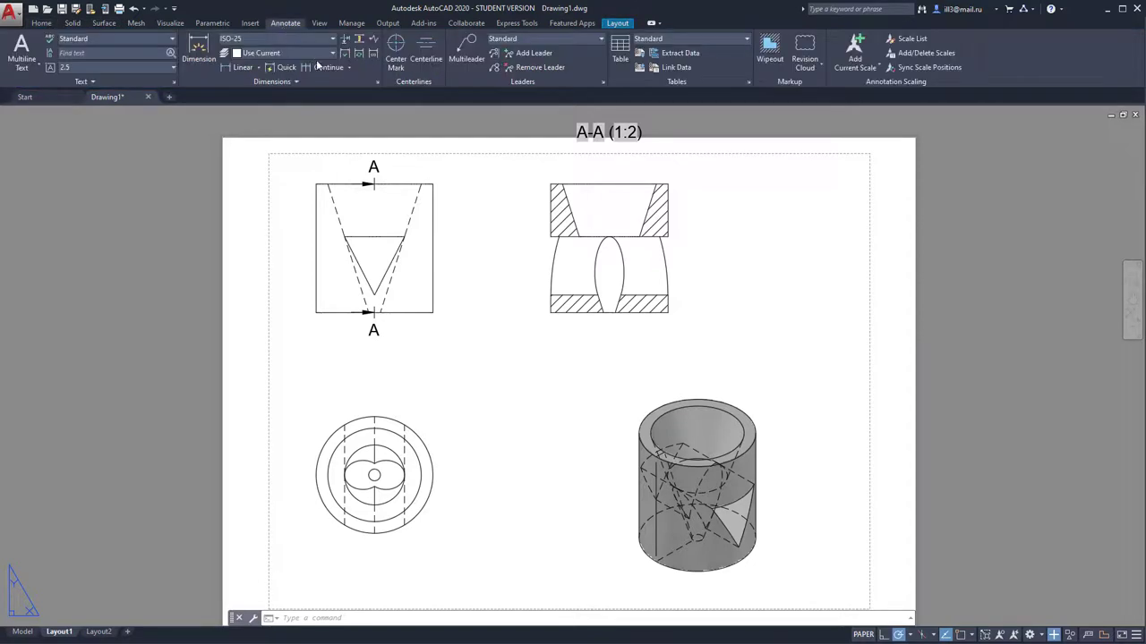
left_click(199, 52)
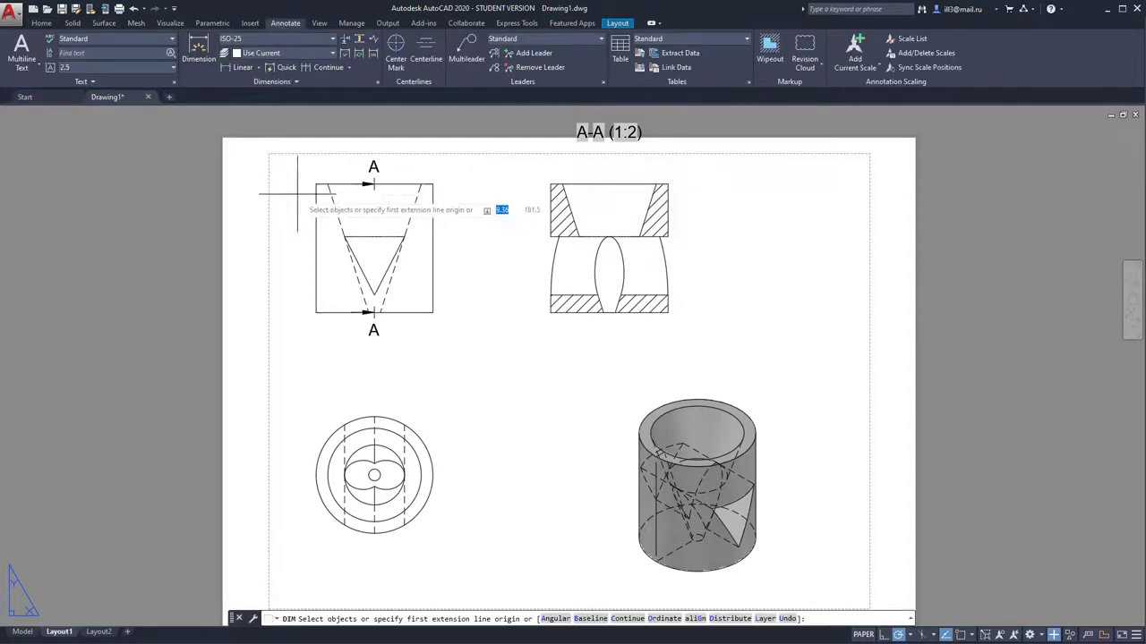
left_click(315, 226)
left_click(285, 242)
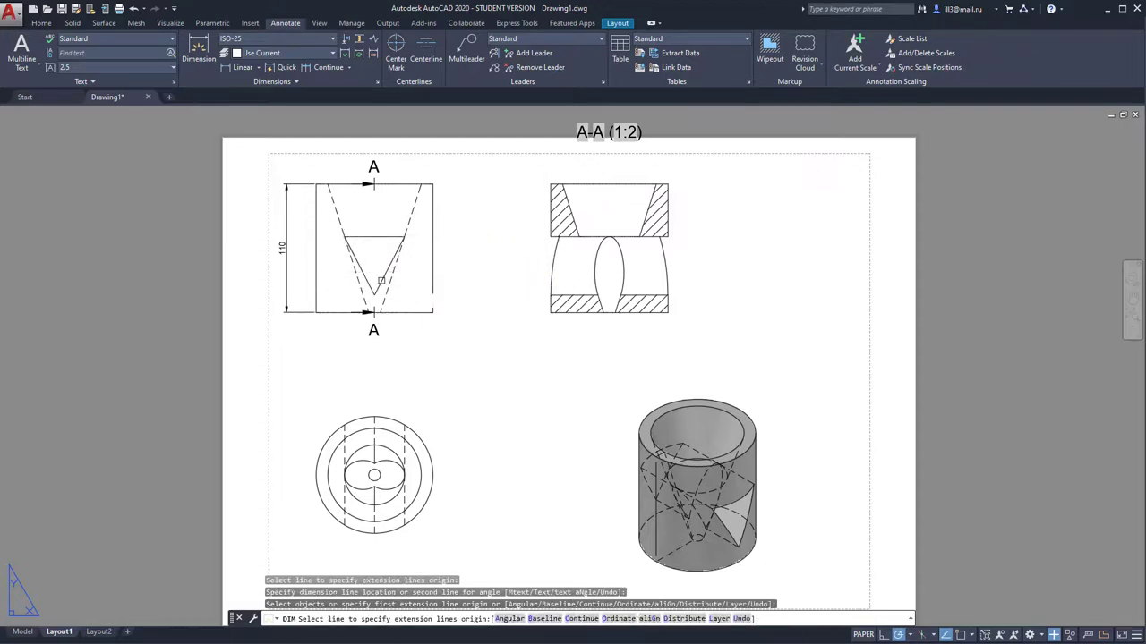
- Add diameter dimensions to the round view's outer, inner and Ø10 centre circles
left_click(417, 439)
left_click(470, 435)
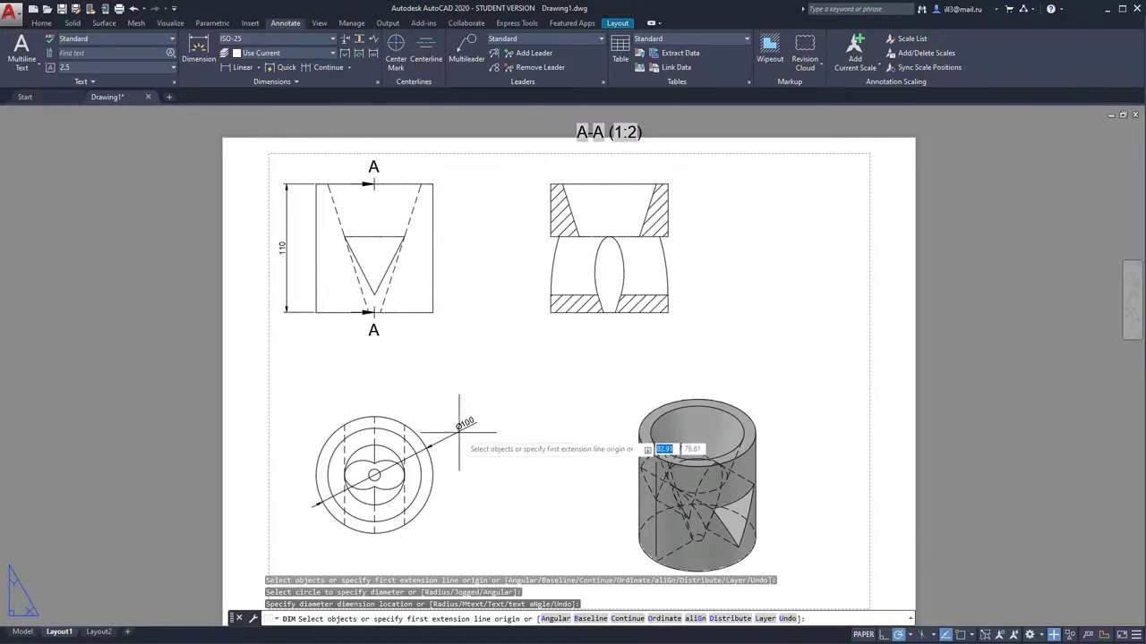
left_click(412, 445)
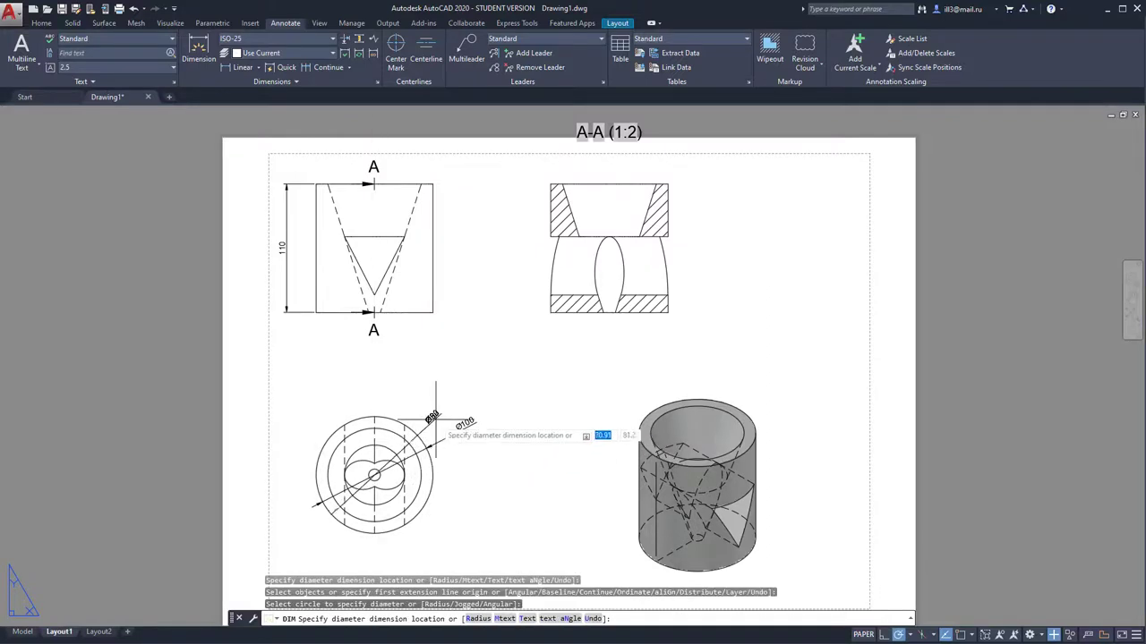
left_click(439, 429)
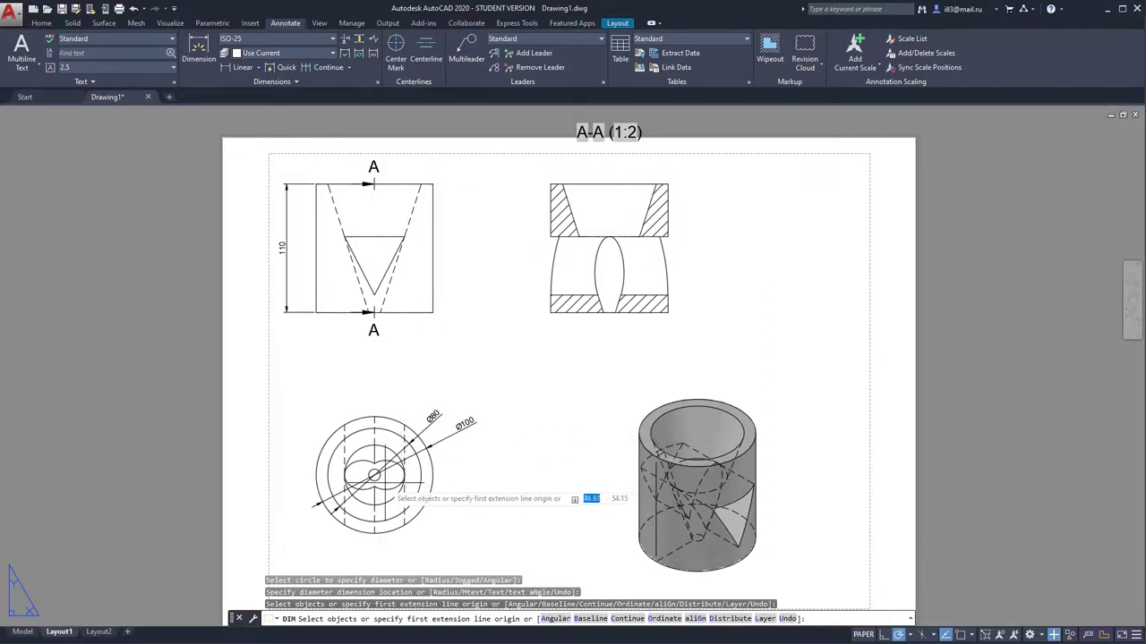
left_click(374, 475)
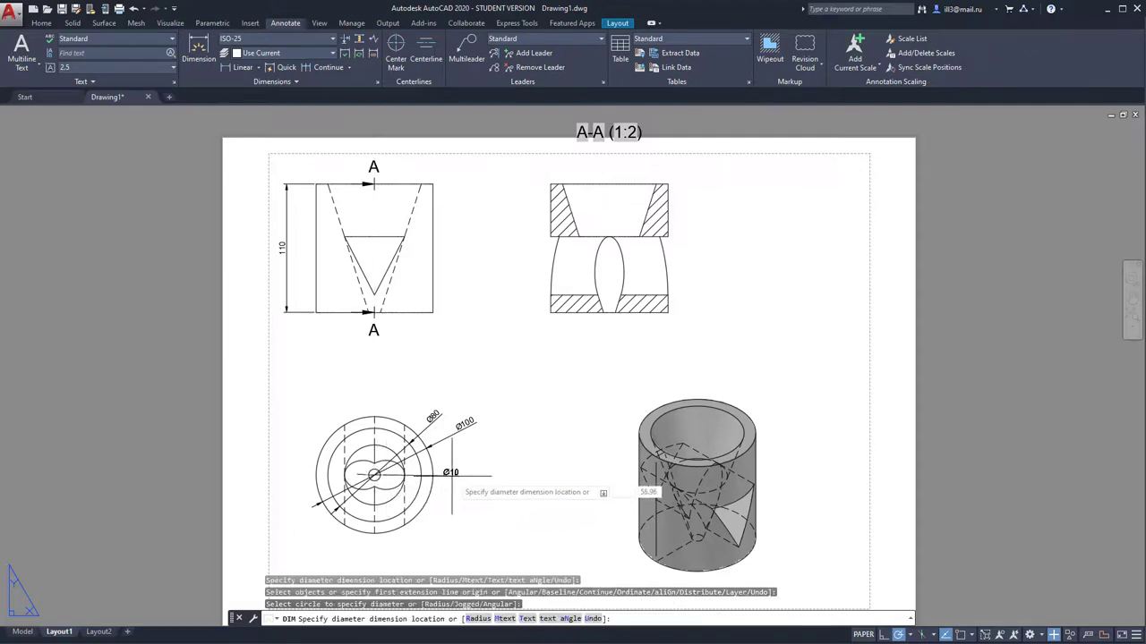
left_click(467, 471)
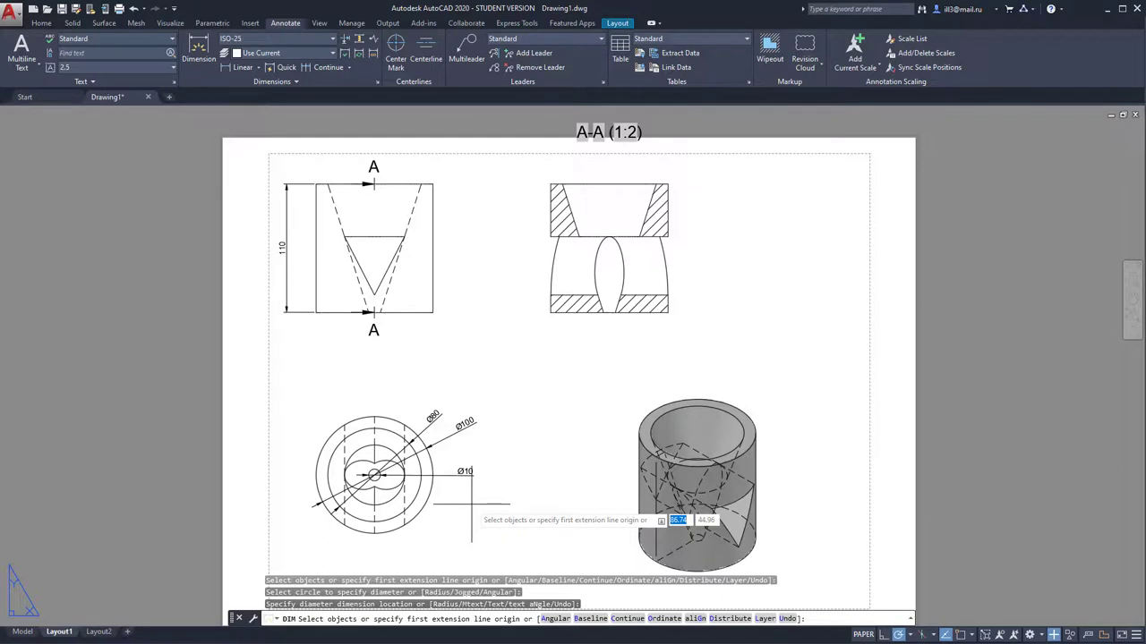
- Dimension the V cutout's 15 depth using Endpoint snaps
right_click(474, 301, "shift")
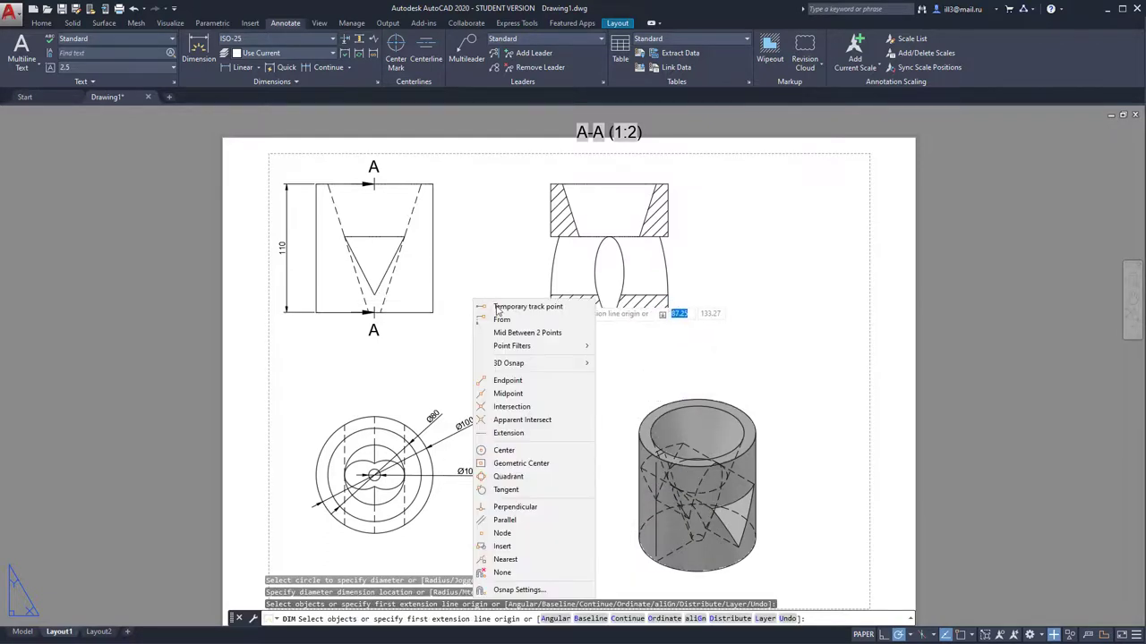
left_click(514, 381)
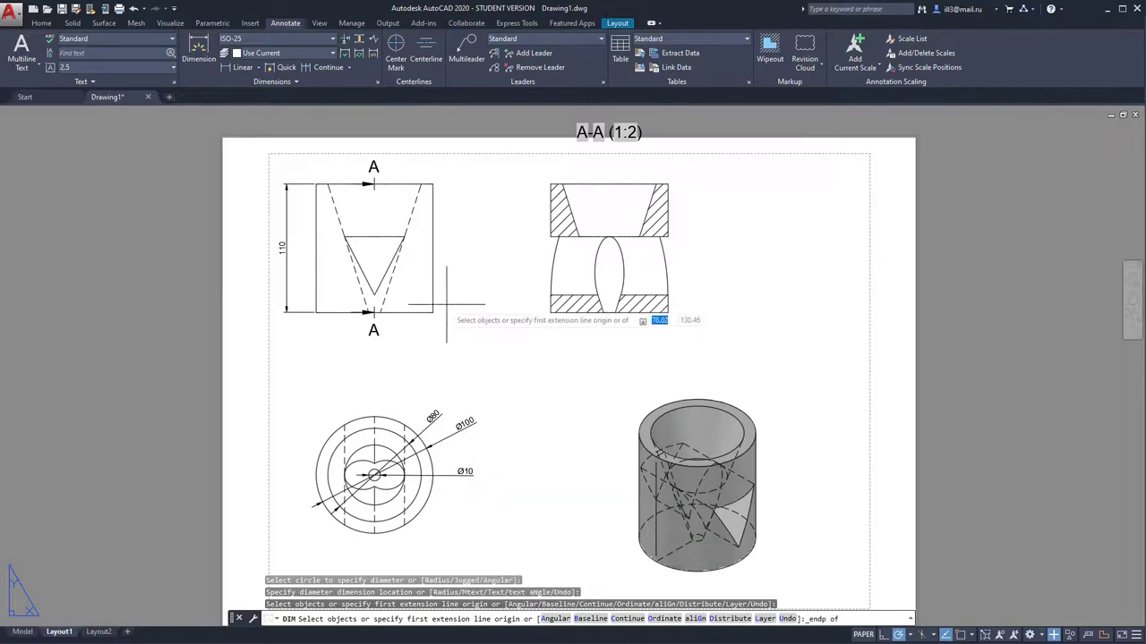
left_click(376, 323)
right_click(470, 295, "shift")
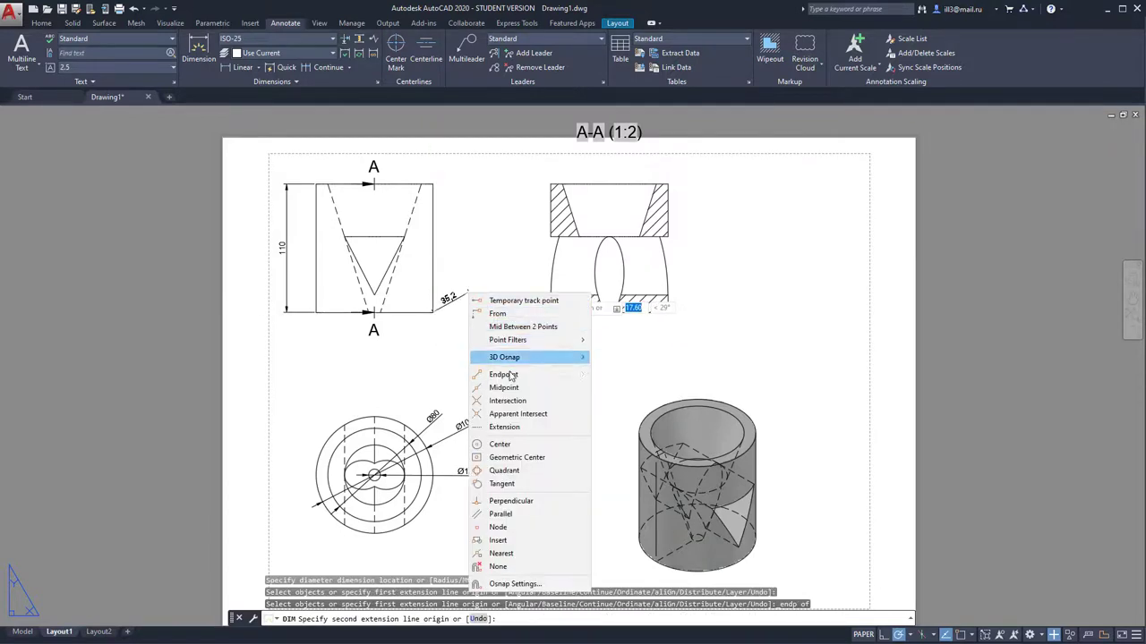
left_click(510, 374)
left_click(376, 294)
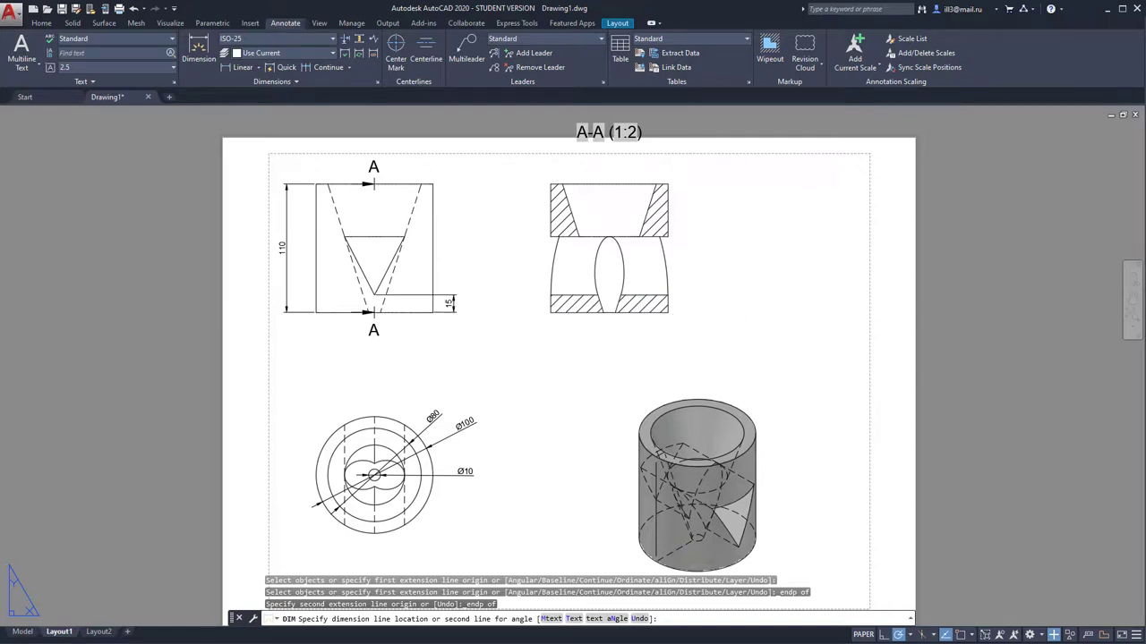
left_click(454, 303)
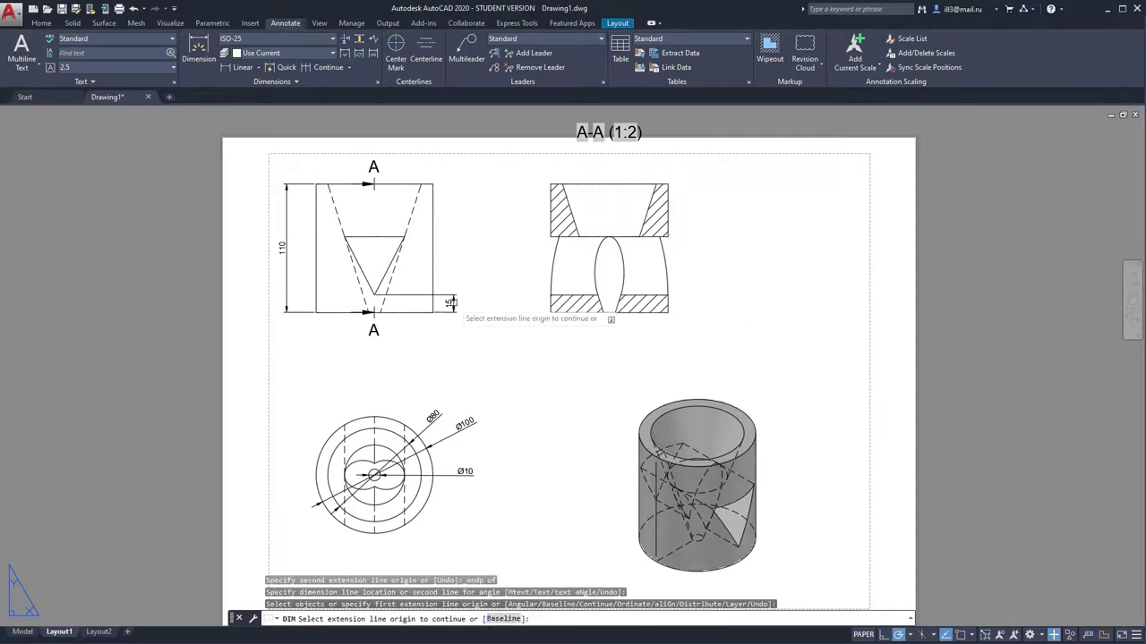
- Add the 50 vertical dimension above the 15 using Endpoint snaps
right_click(417, 335, "shift")
left_click(458, 417)
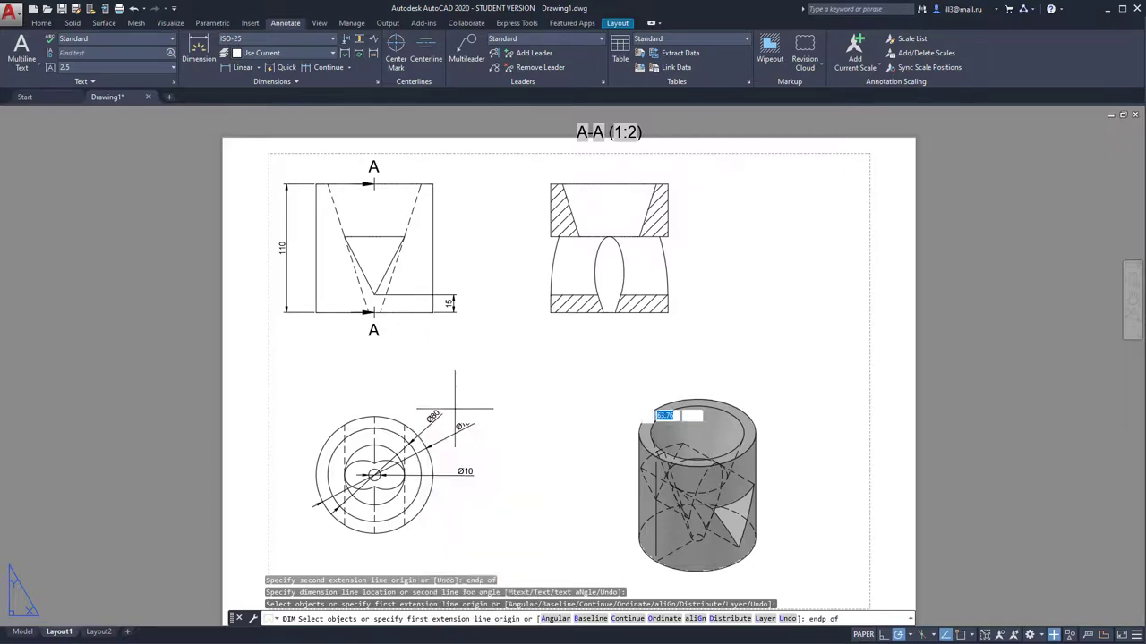
left_click(376, 295)
right_click(442, 260, "shift")
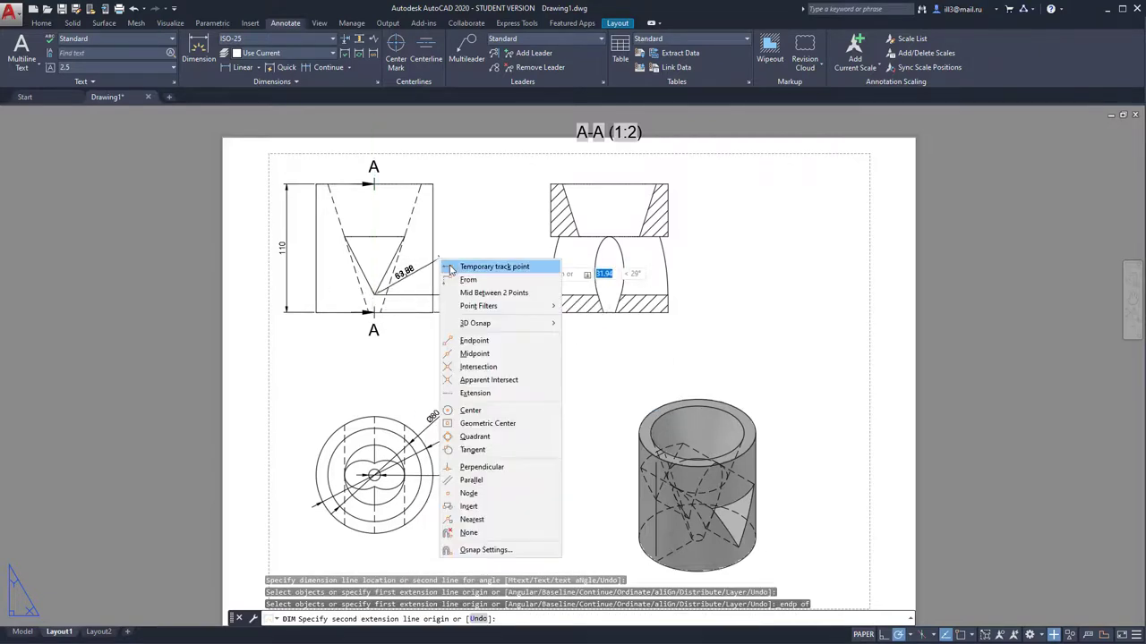
left_click(474, 341)
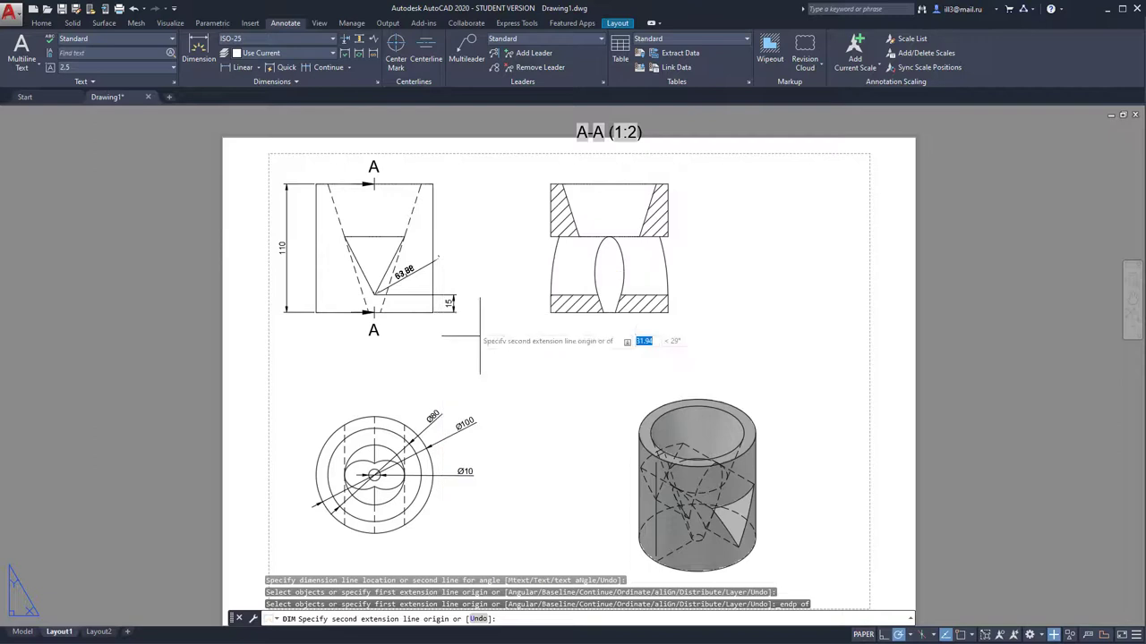
left_click(404, 235)
left_click(453, 265)
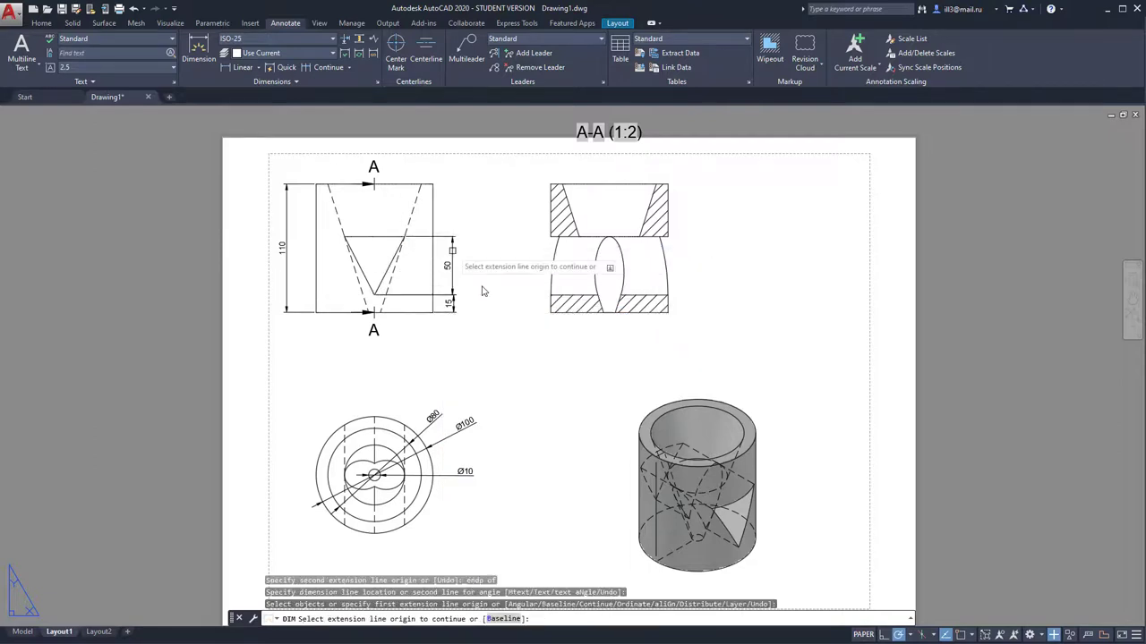
key("Return")
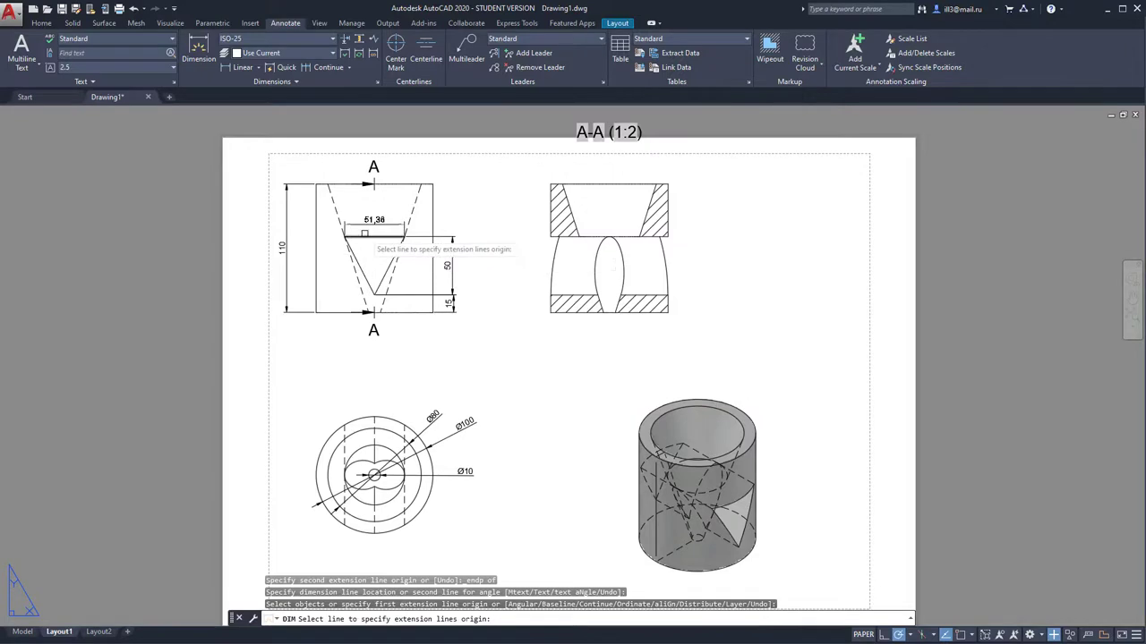
- Dimension the V's 51.36 top width and finish dimensioning
left_click(368, 234)
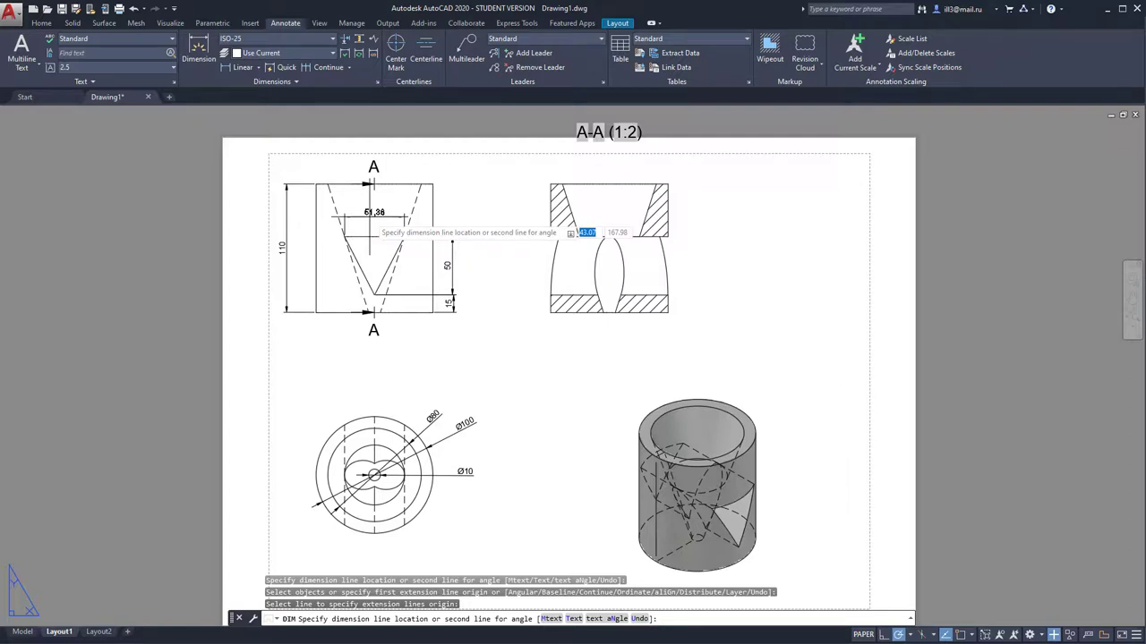
left_click(371, 226)
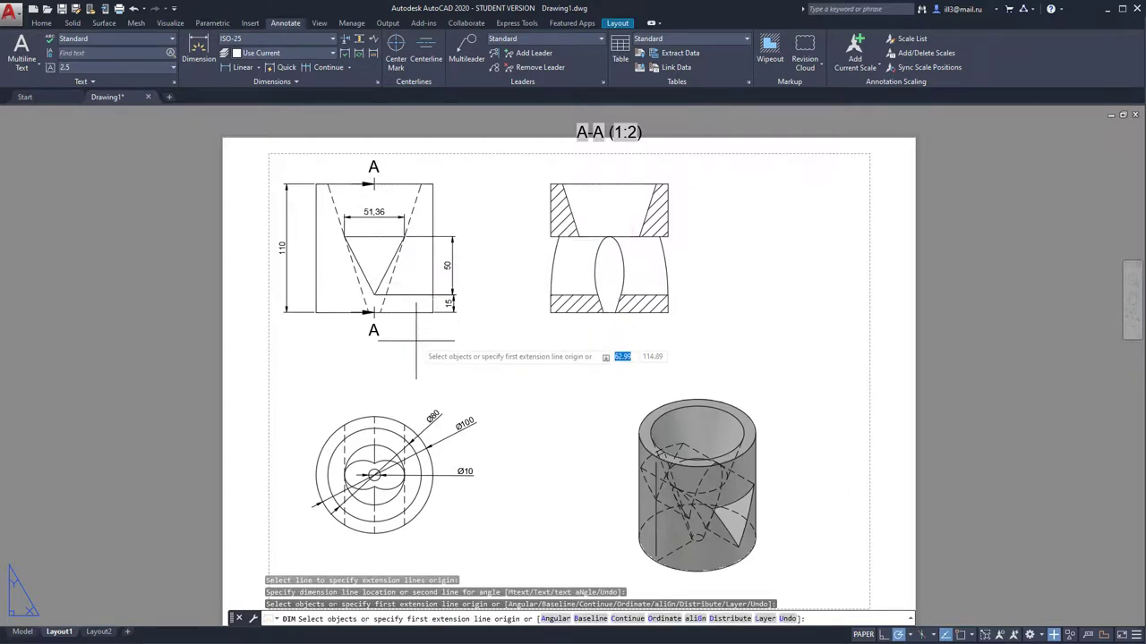
key("Return")
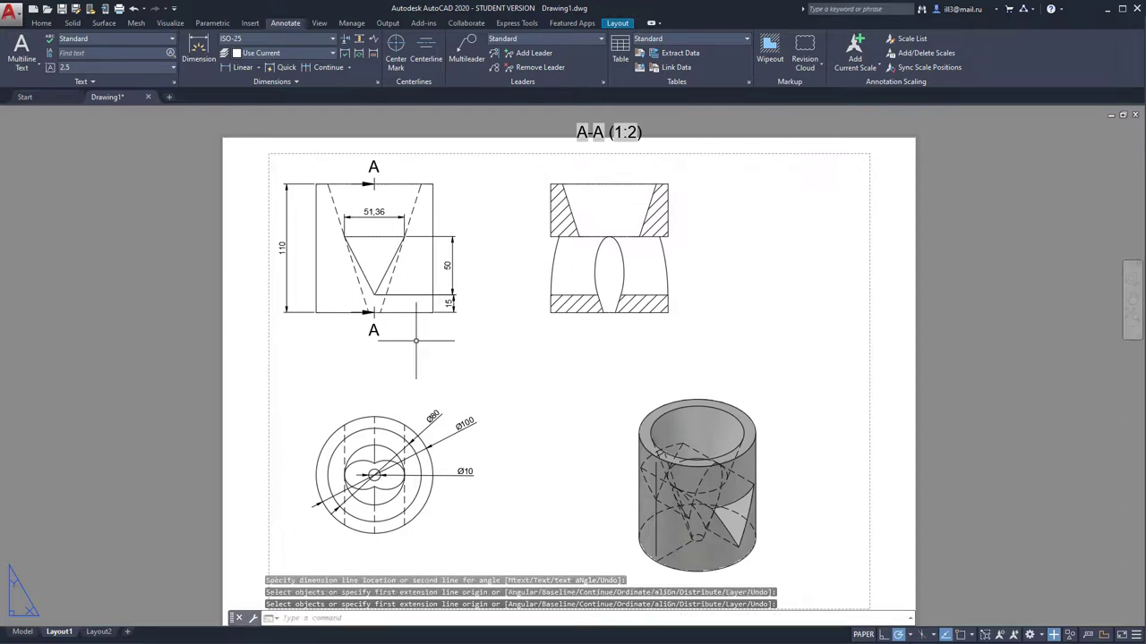
mouse_move(626, 235)
middle_mouse_down()
mouse_move(671, 228)
mouse_move(617, 210)
middle_mouse_up()
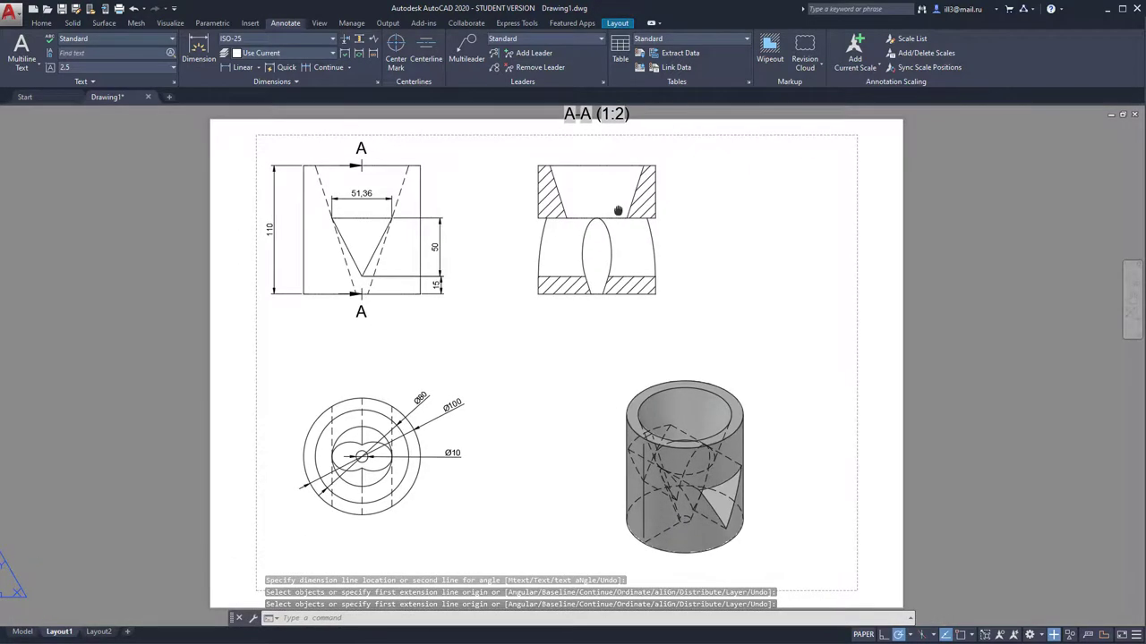
left_click(59, 95)
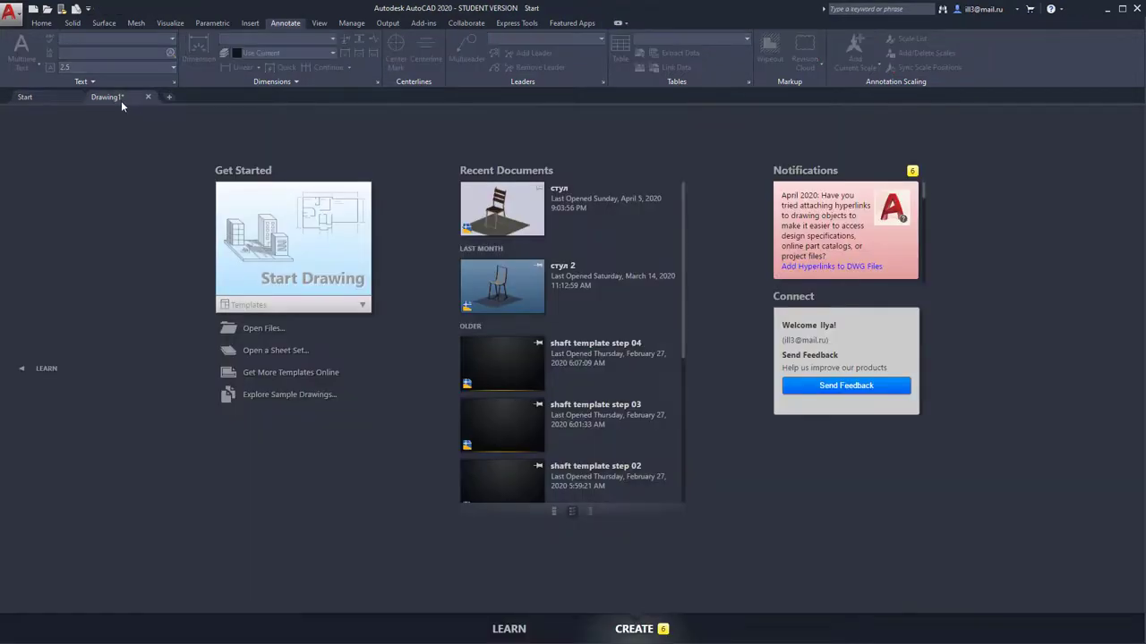
left_click(121, 100)
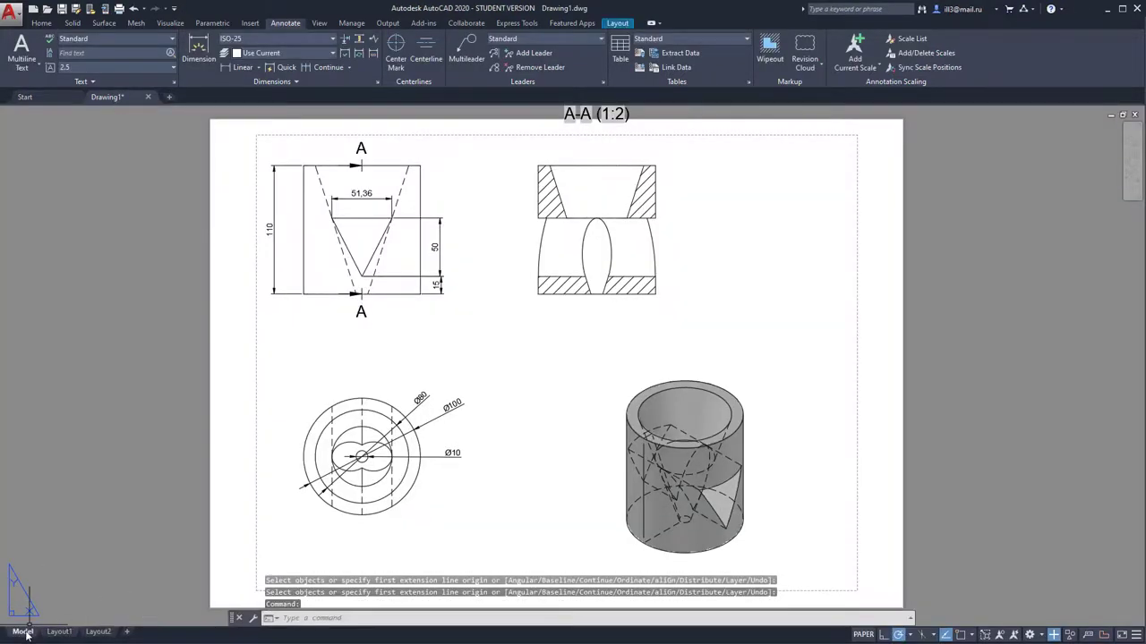
- In model space, copy the notched cylinder to the right and left of the original
left_click(24, 632)
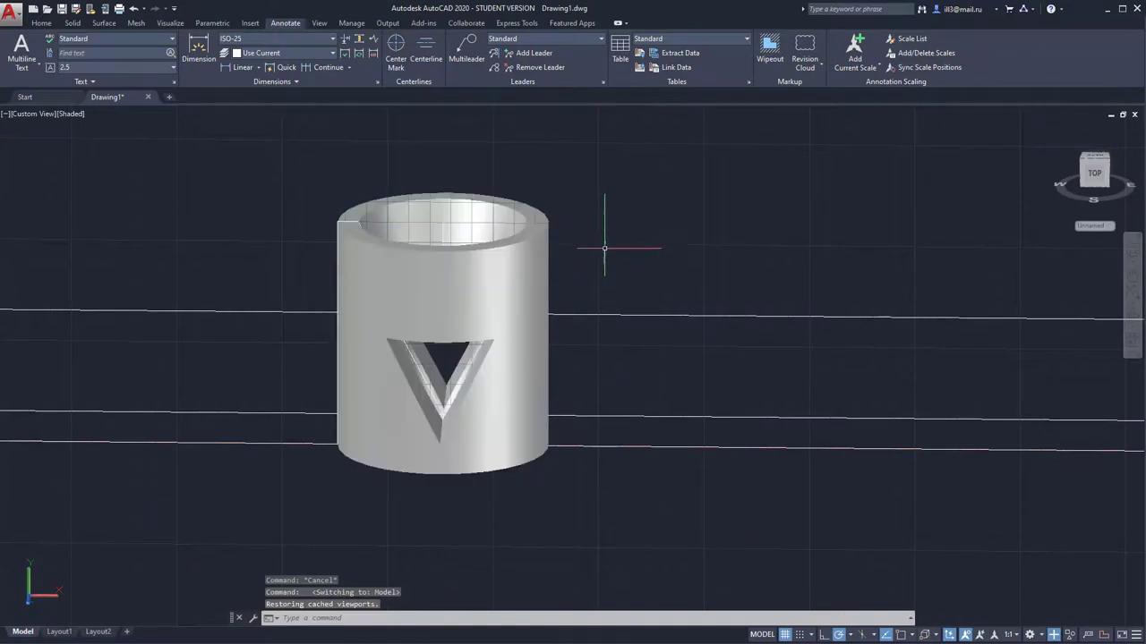
middle_click_drag(606, 251, 577, 260, "shift")
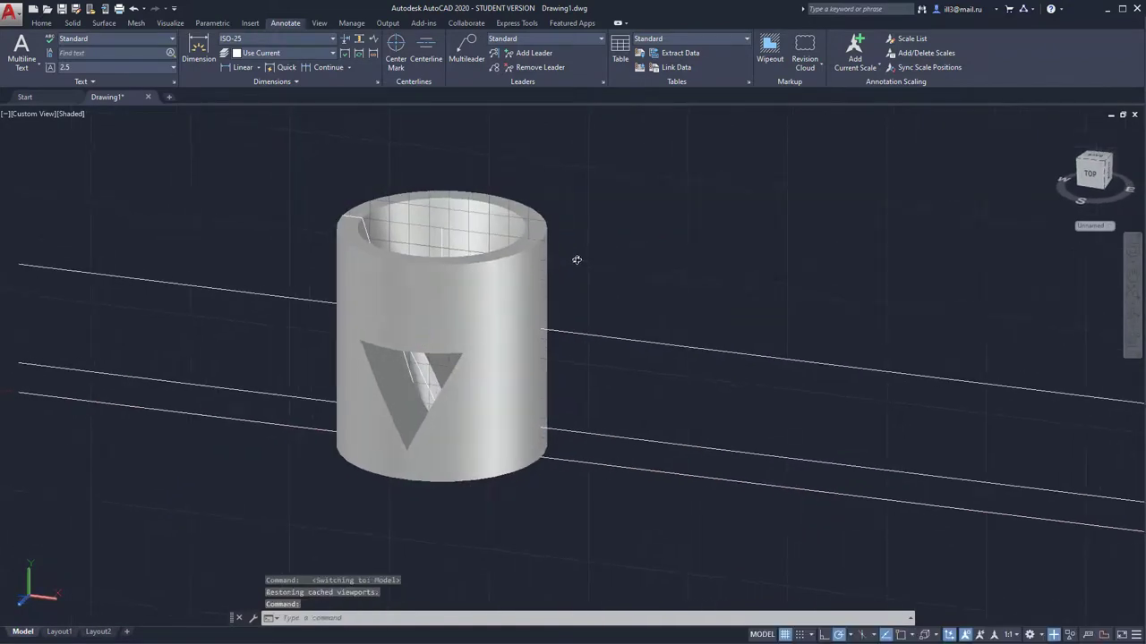
right_click(207, 146)
left_click(200, 135)
left_click(321, 202)
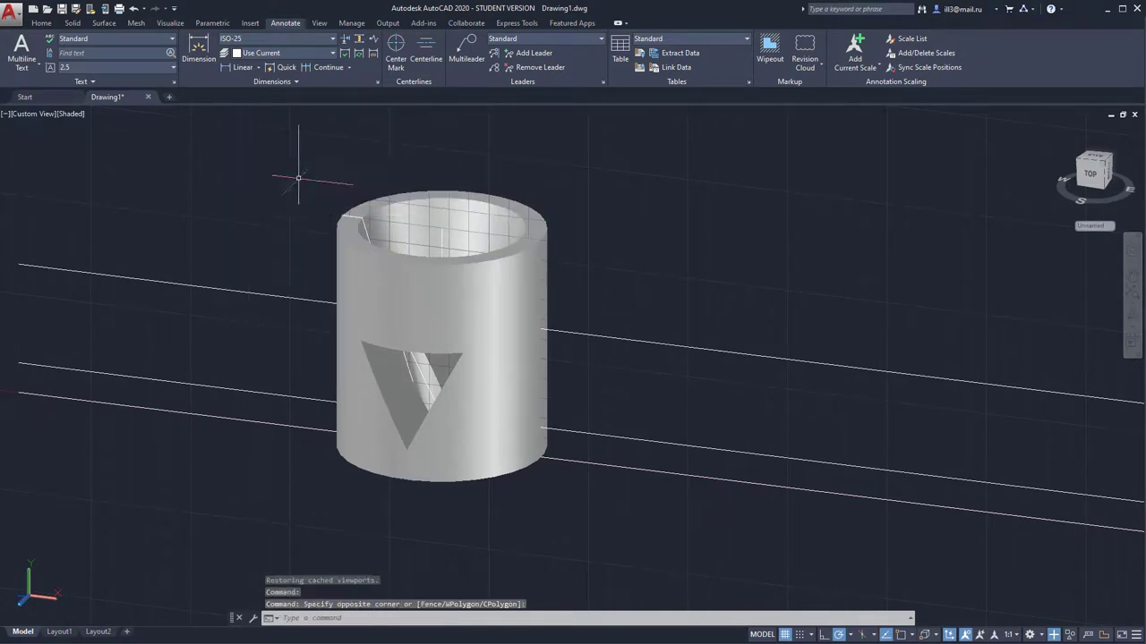
left_click(353, 244)
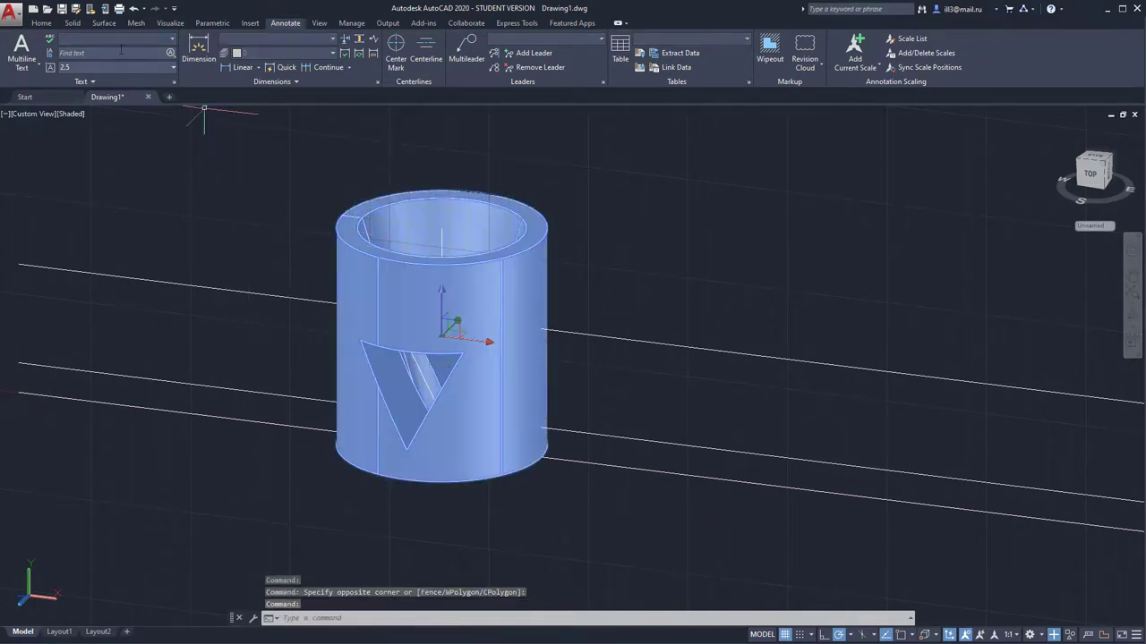
left_click(45, 24)
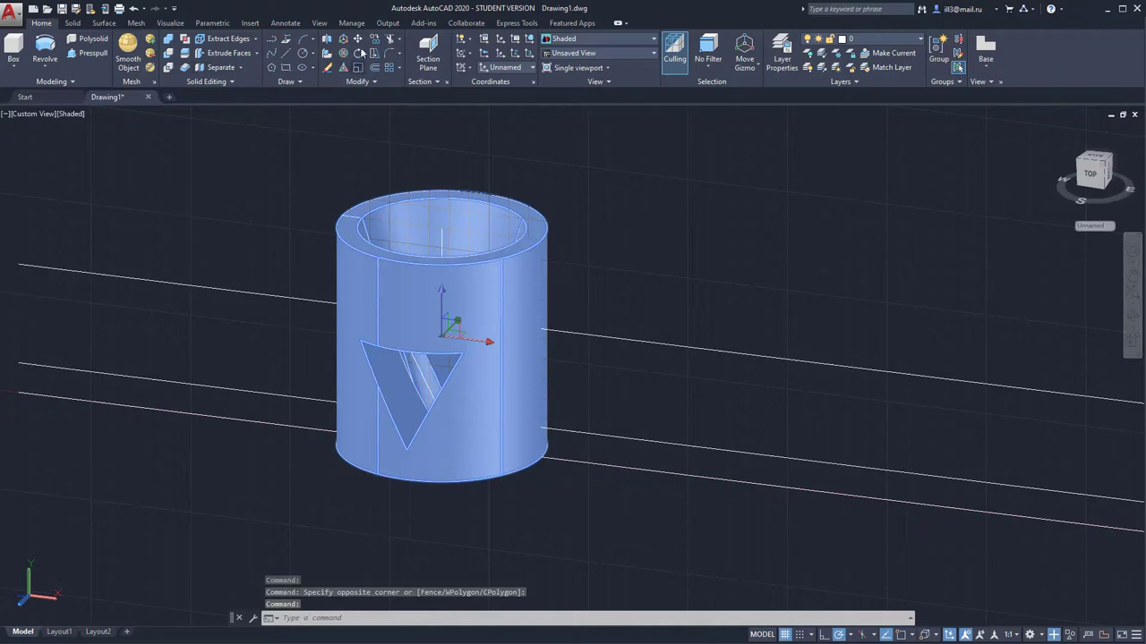
left_click(377, 42)
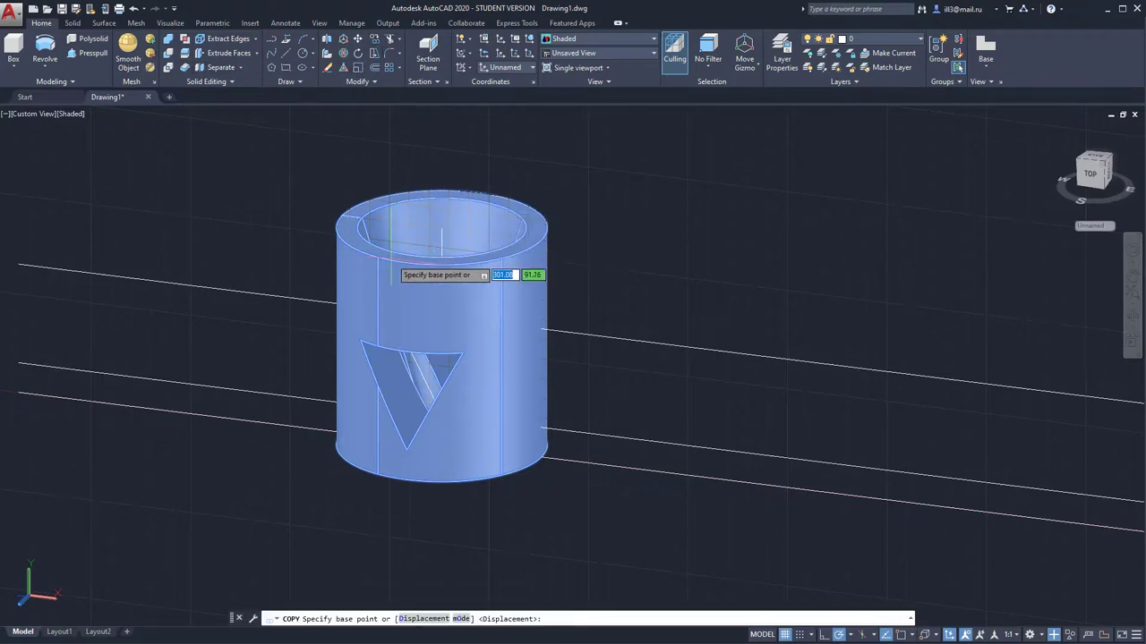
left_click(402, 251)
left_click(766, 251)
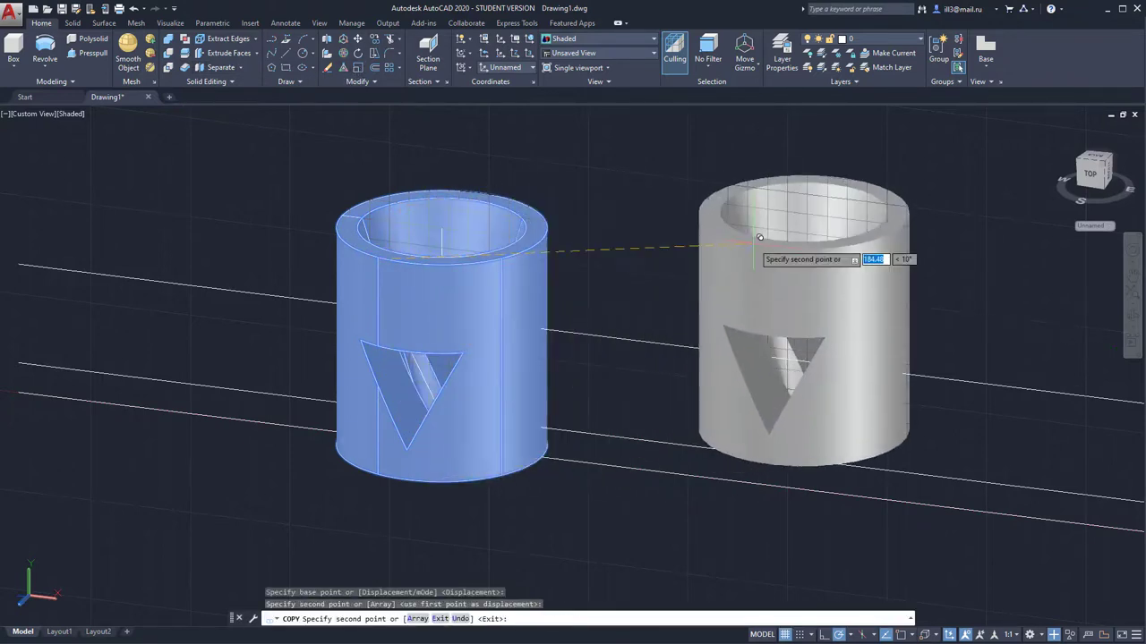
left_click(767, 251)
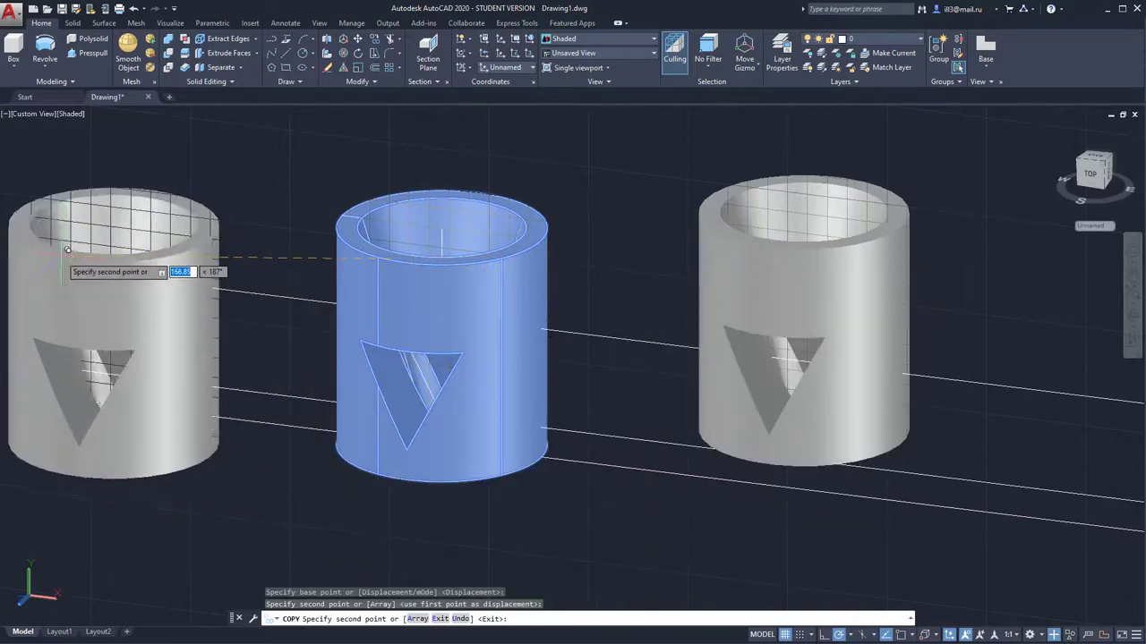
key("Escape")
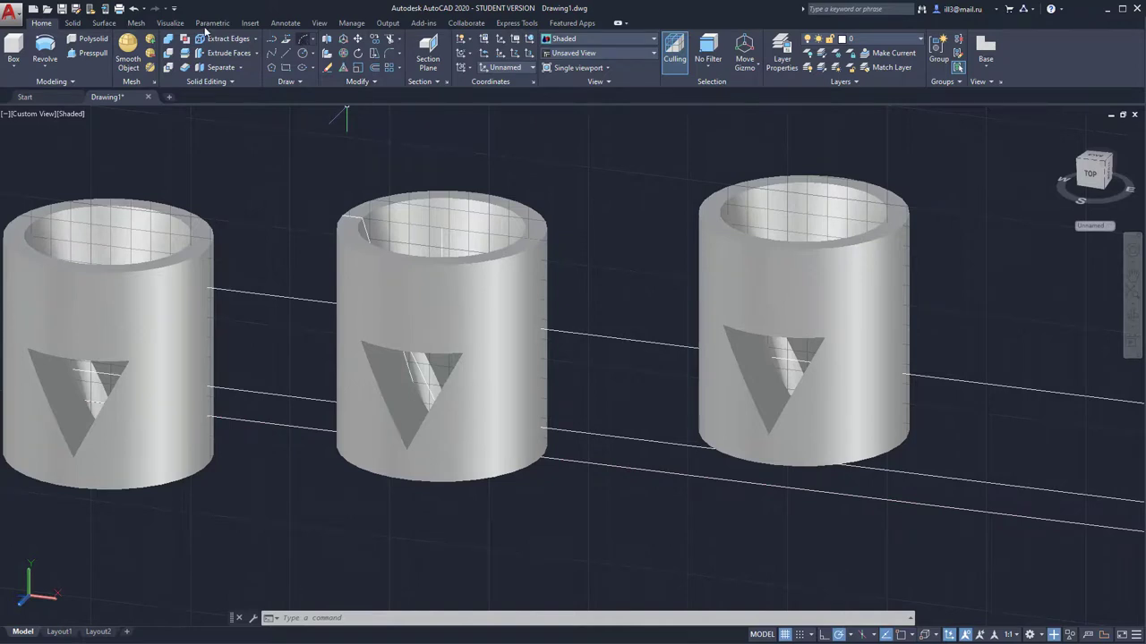
- Apply a wood material from the Materials Browser to the right cylinder
left_click(170, 22)
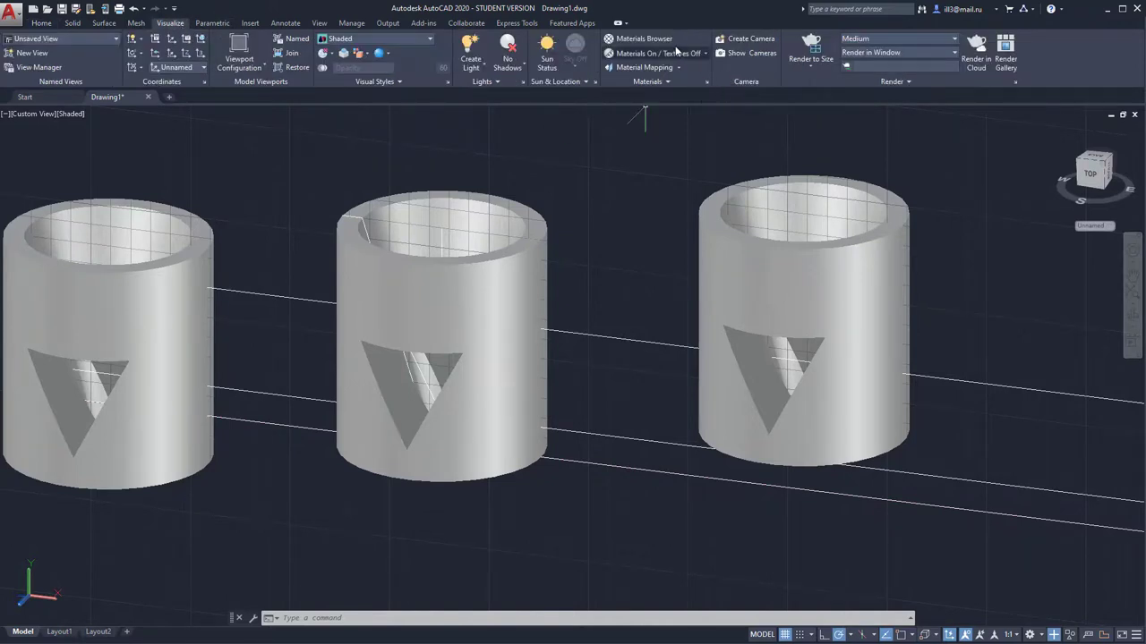
left_click(641, 39)
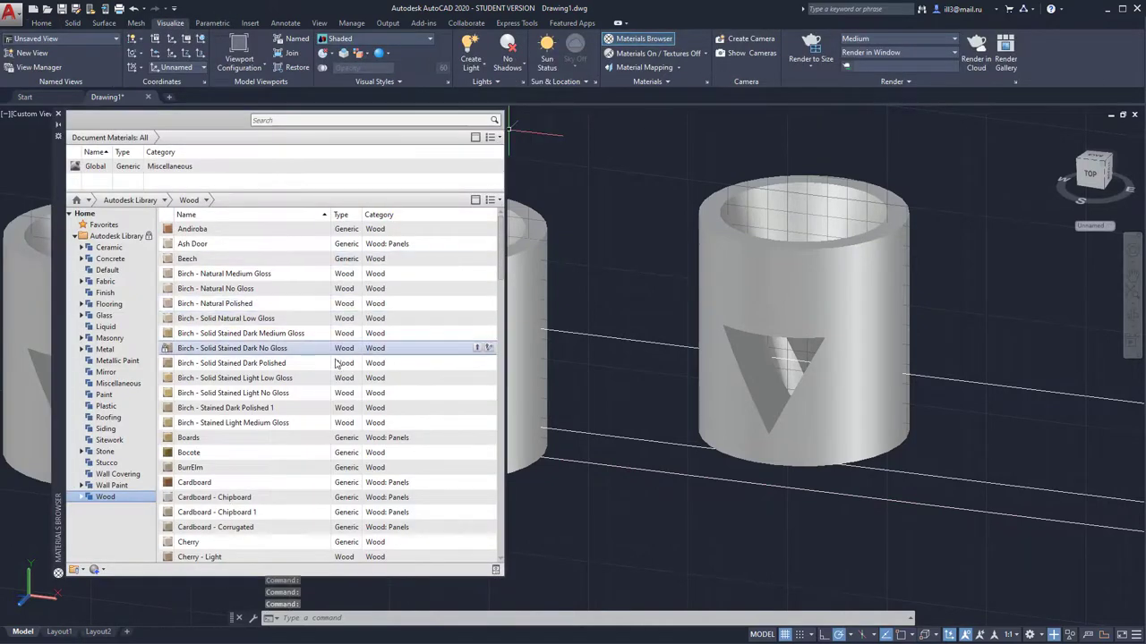
left_click_drag(341, 273, 680, 275)
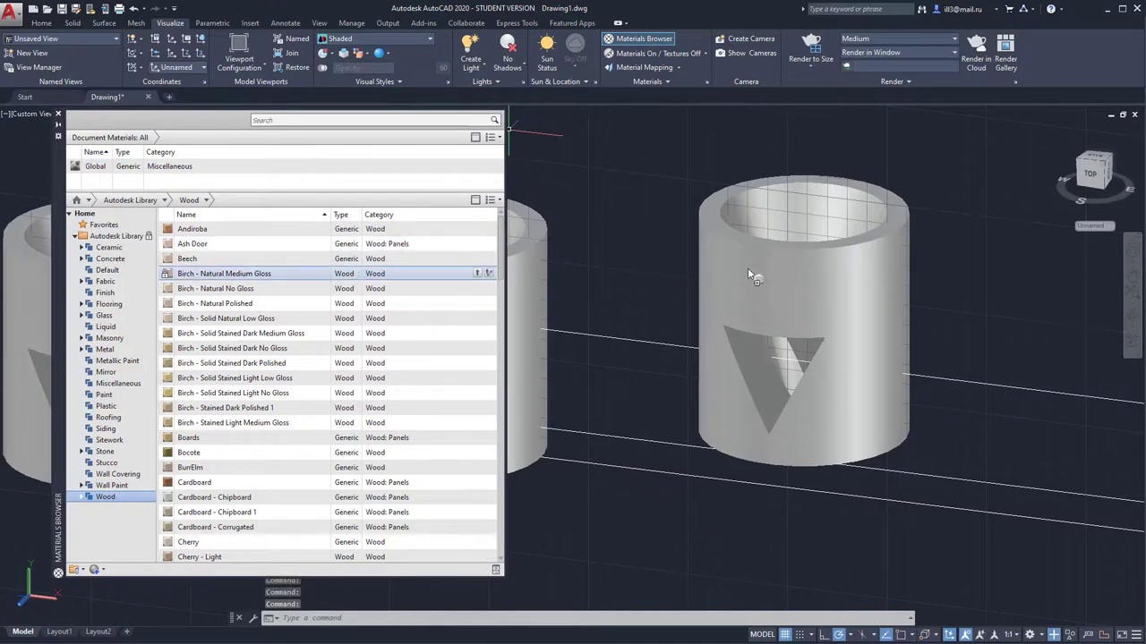
left_click_drag(752, 276, 754, 277)
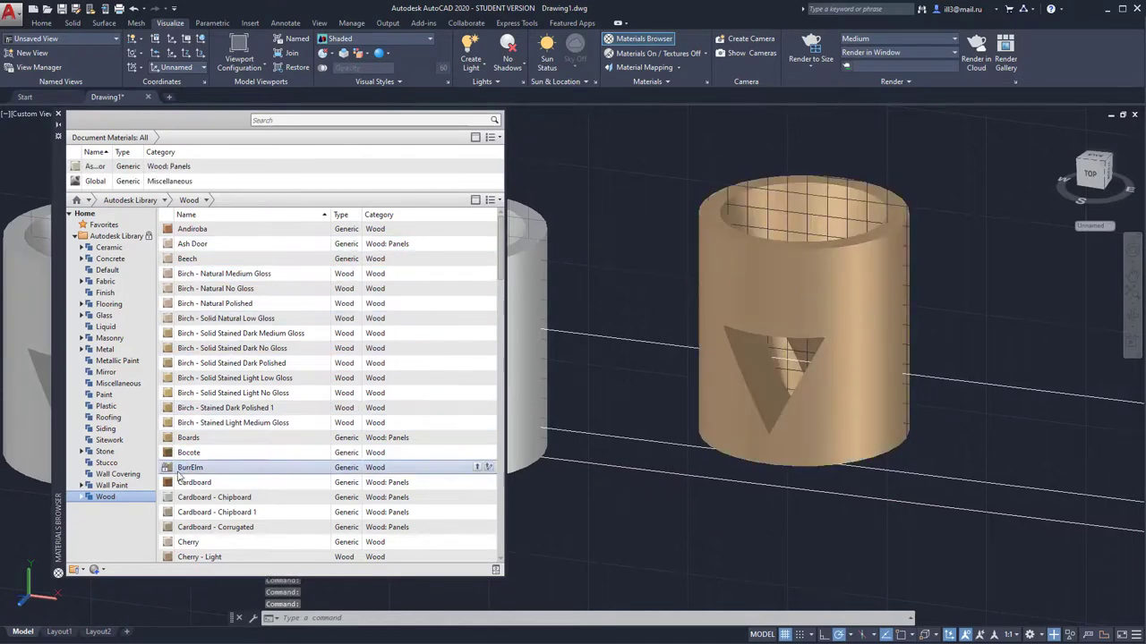
- Apply Blue - Glazing from Glass > Glazing to the left cylinder and close the browser
left_click_drag(450, 429, 520, 380)
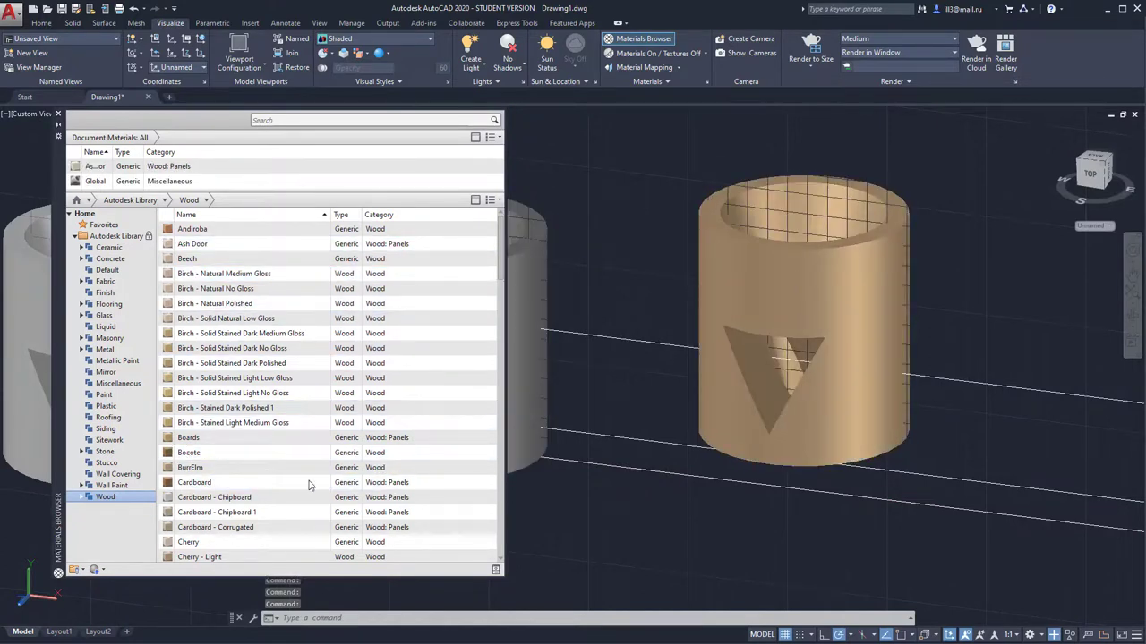
scroll(293, 488, "down", 7)
scroll(294, 488, "down", 6)
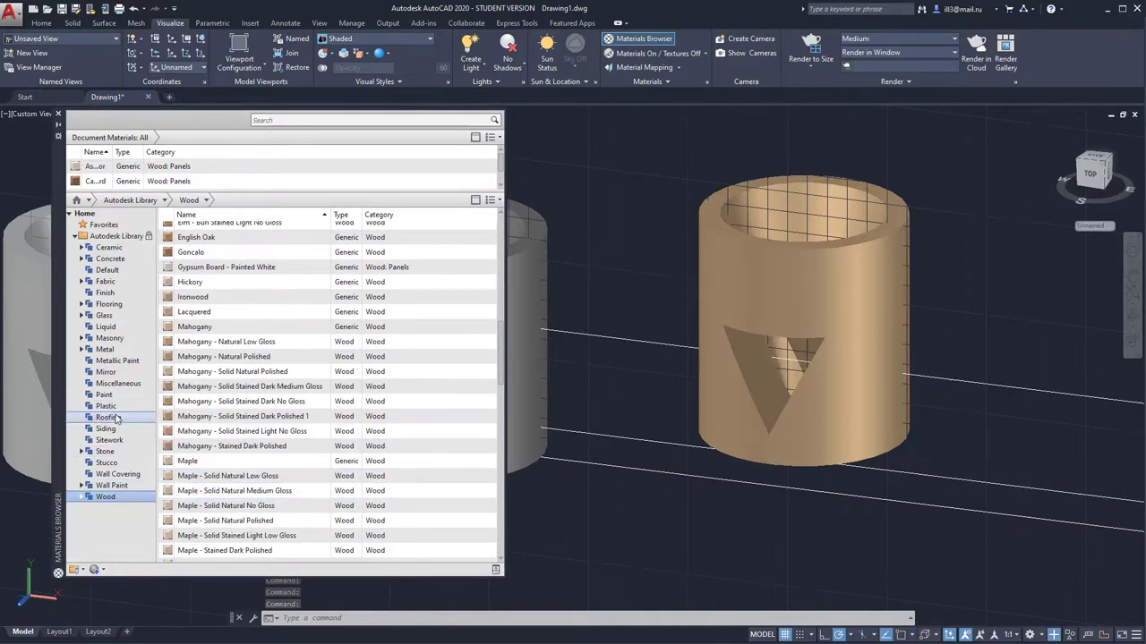
left_click(82, 316)
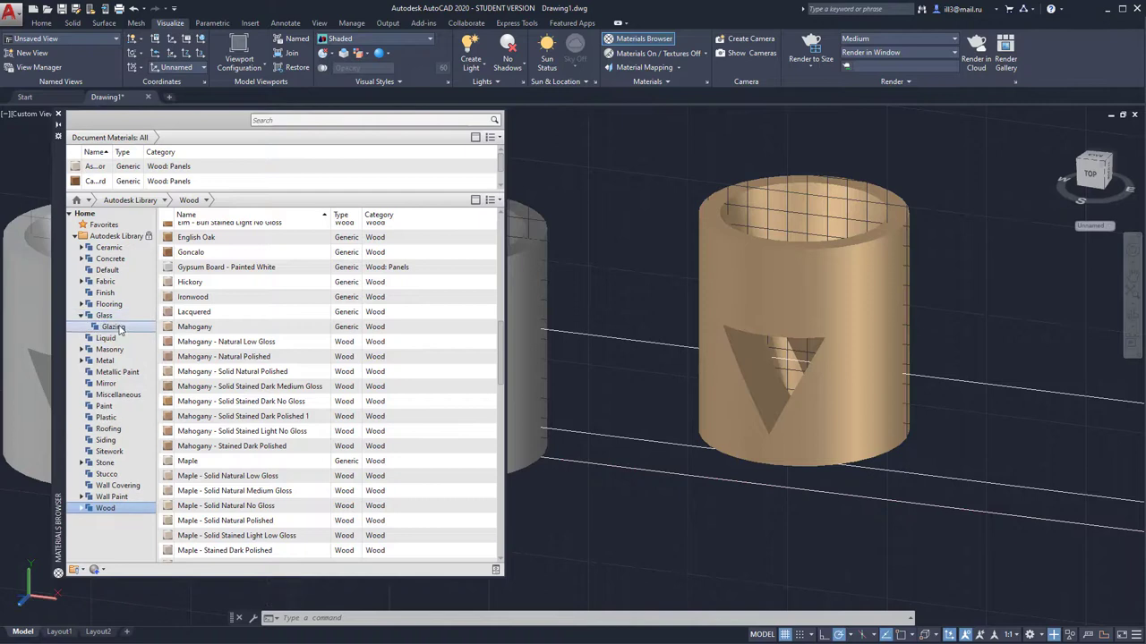
left_click(113, 327)
left_click_drag(179, 265, 32, 287)
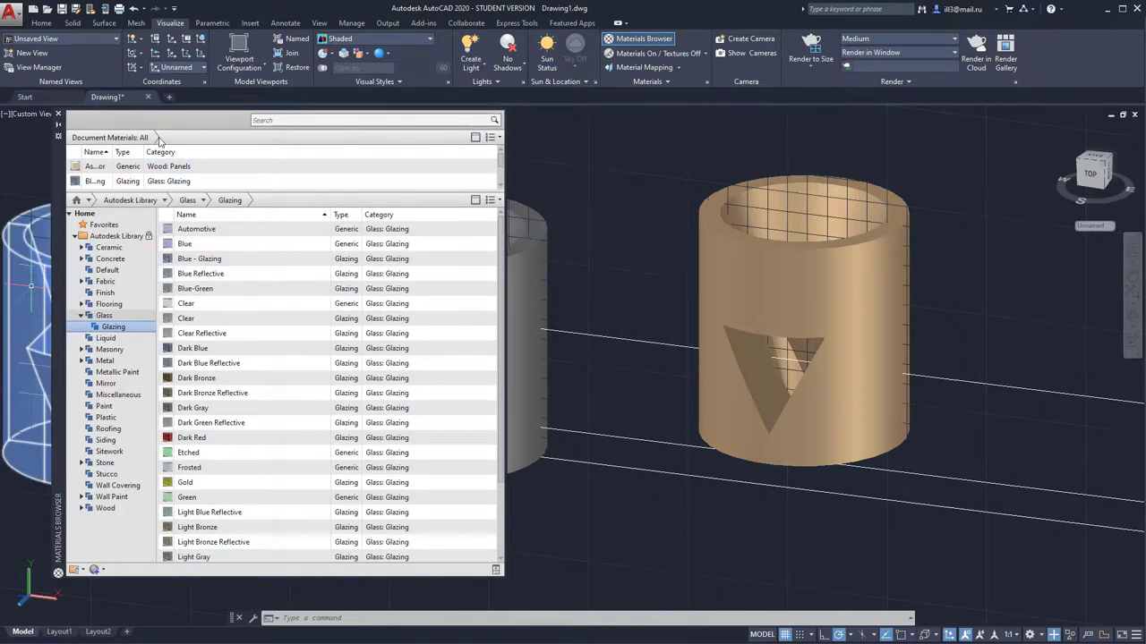
left_click(58, 114)
middle_click_drag(354, 227, 409, 248)
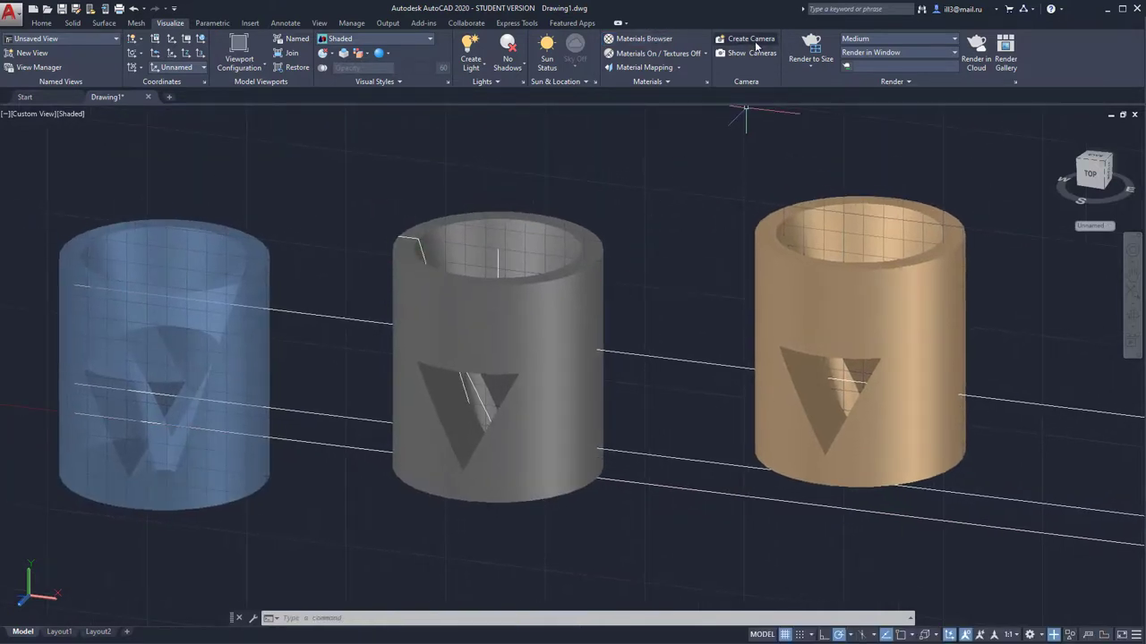
- Set the viewport material display to Materials / Textures On
left_click(756, 45)
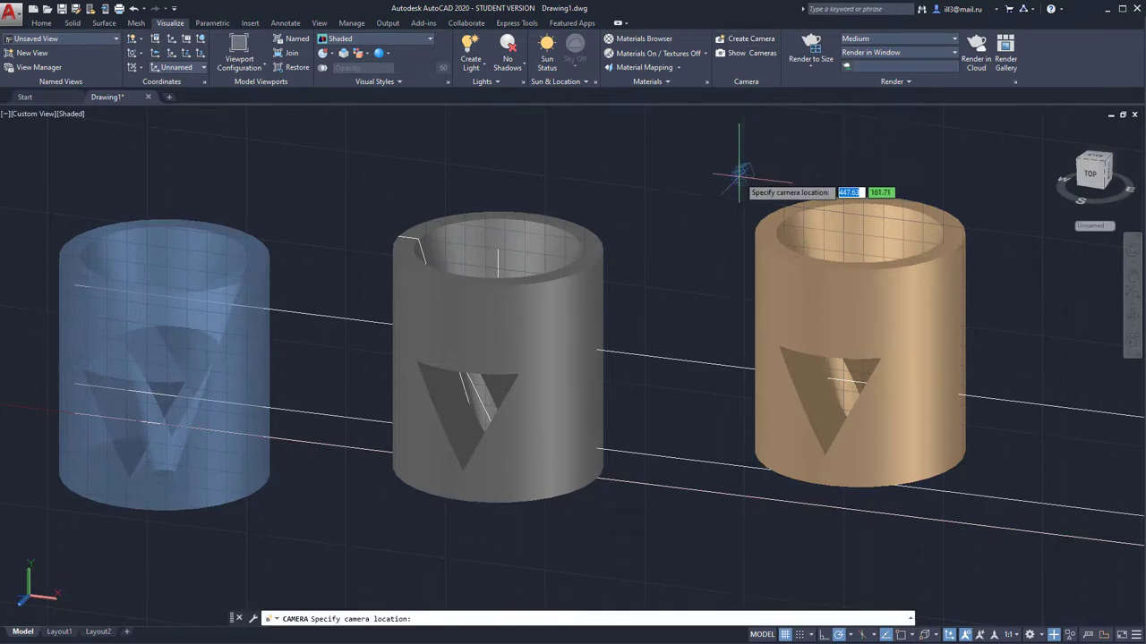
key("Escape")
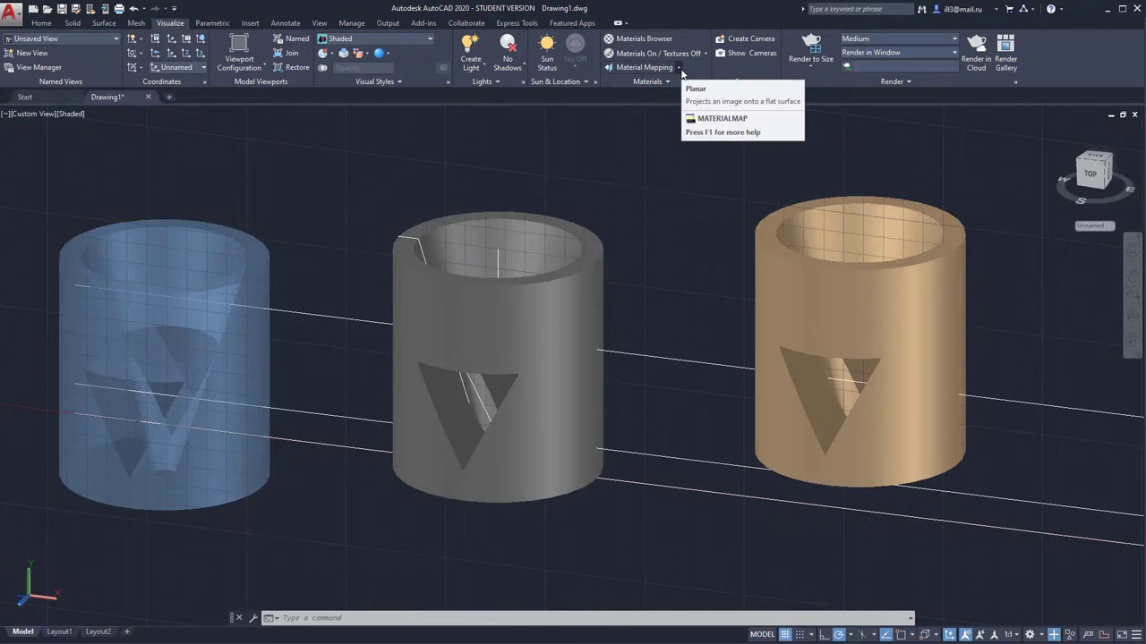
left_click(680, 68)
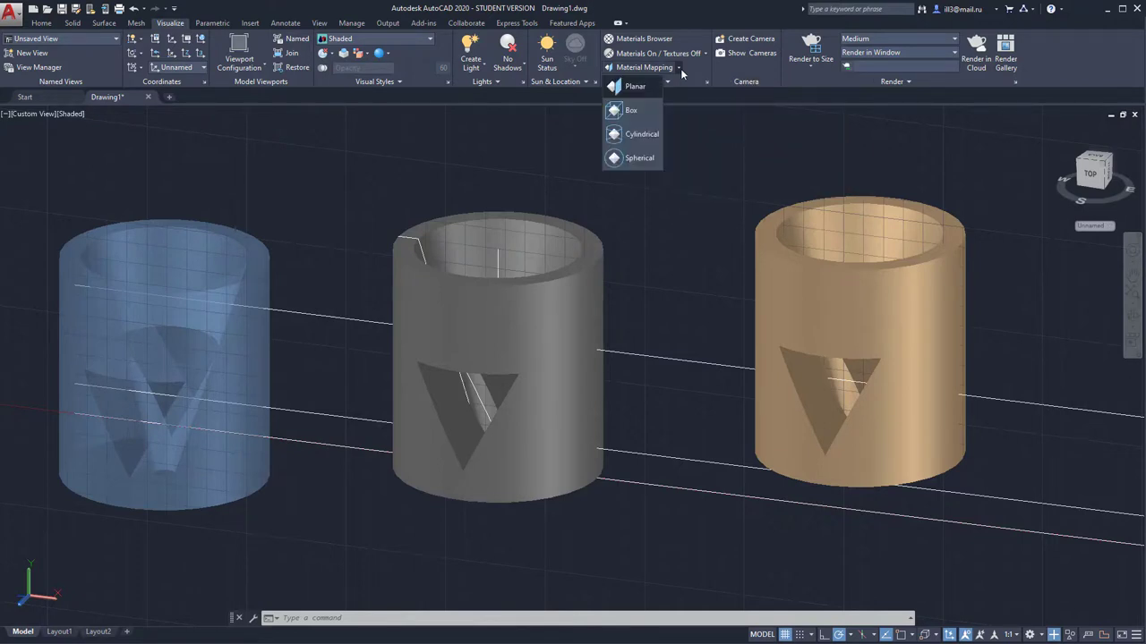
left_click(680, 69)
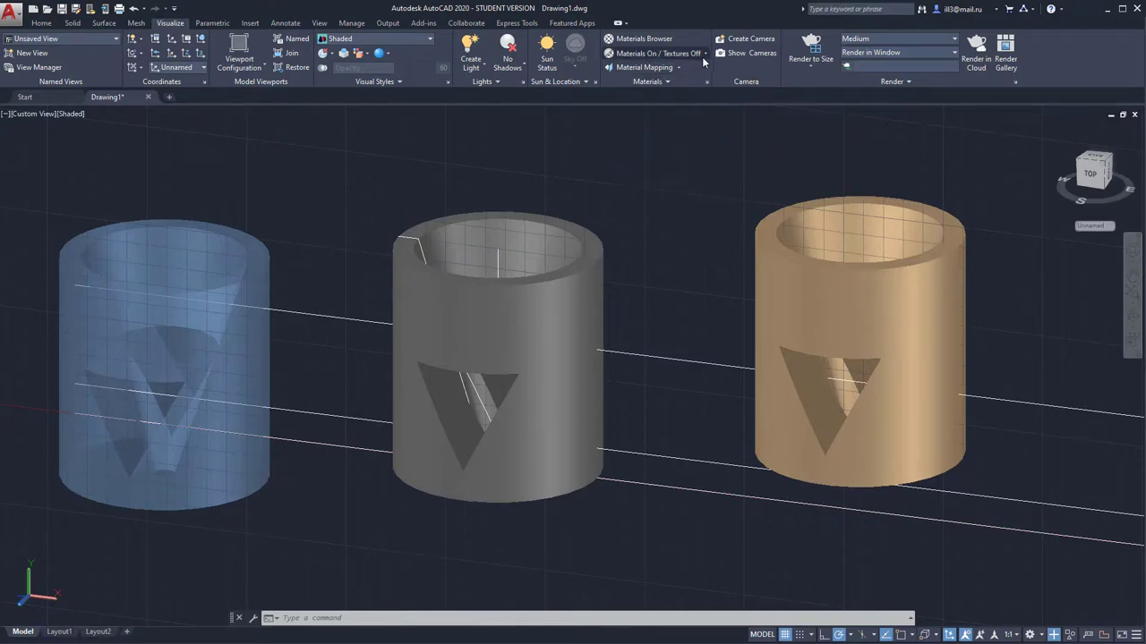
left_click(705, 54)
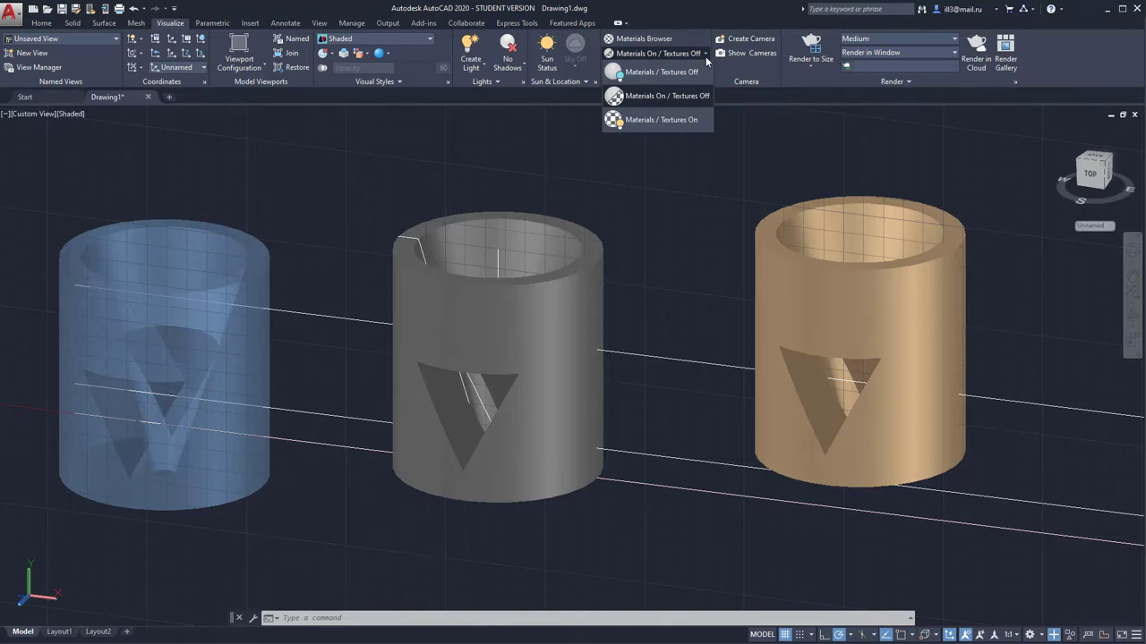
left_click(684, 120)
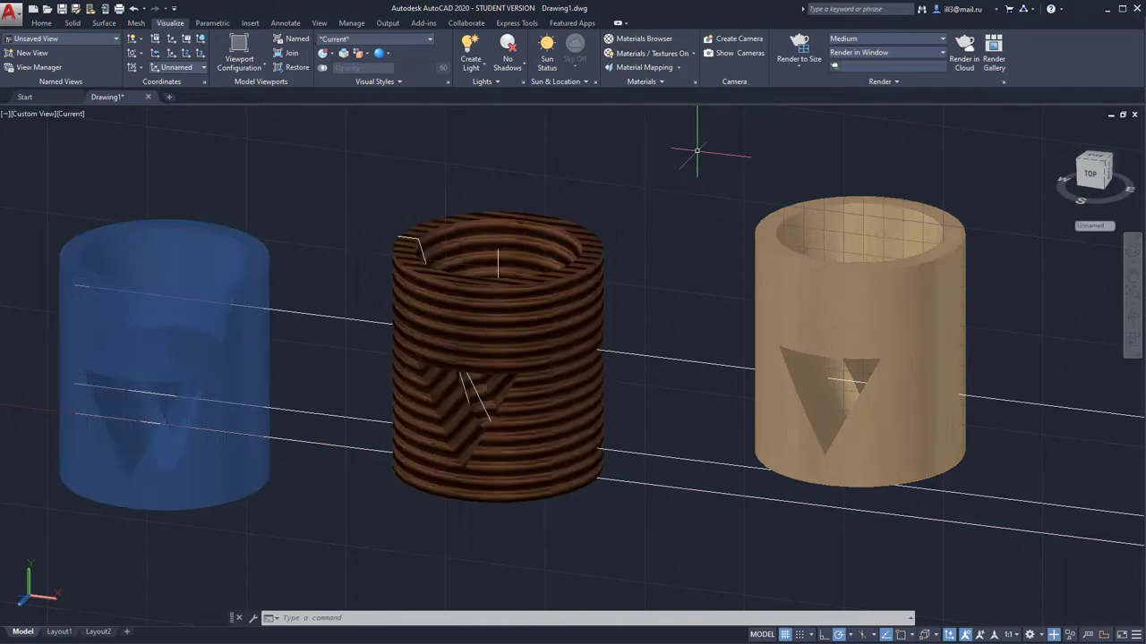
- Switch the scene to Full Shadows
left_click(475, 78)
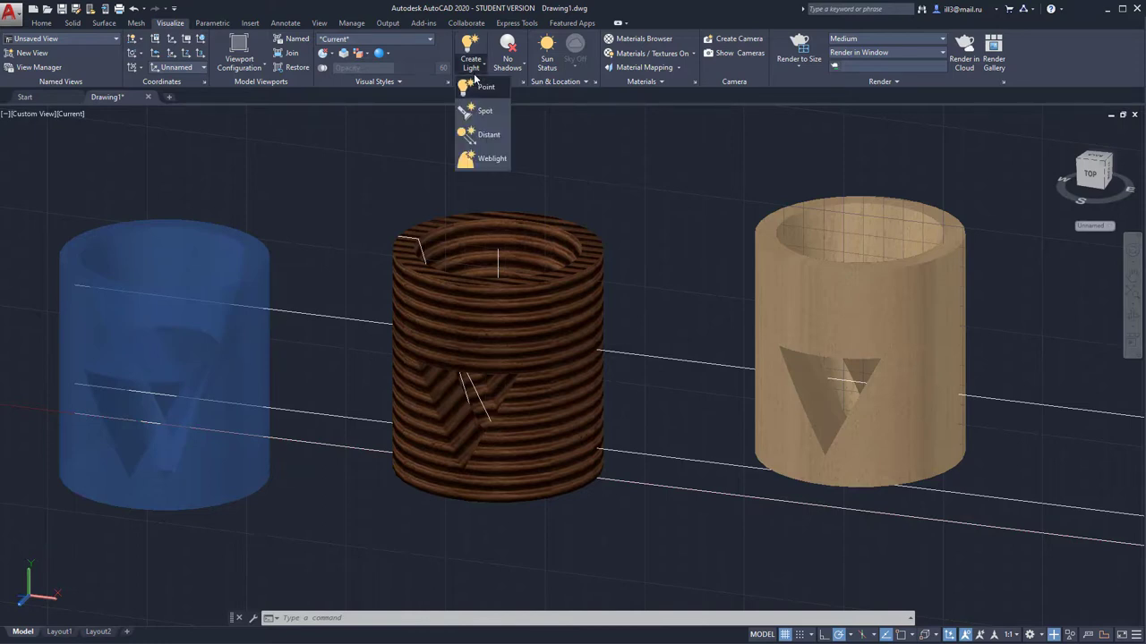
left_click(514, 76)
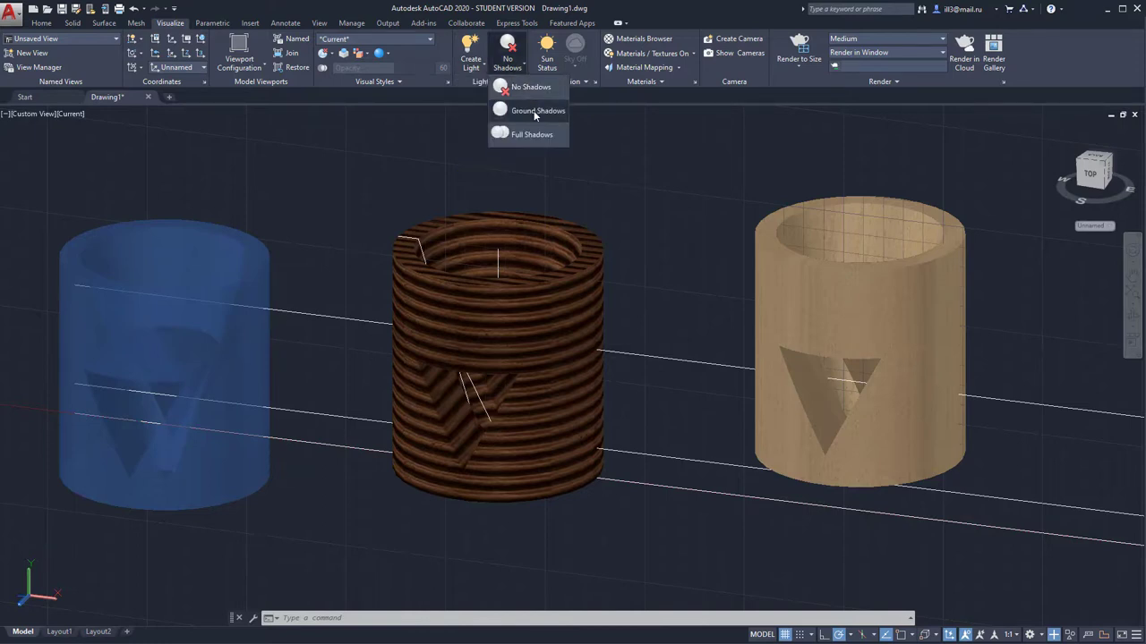
left_click(534, 134)
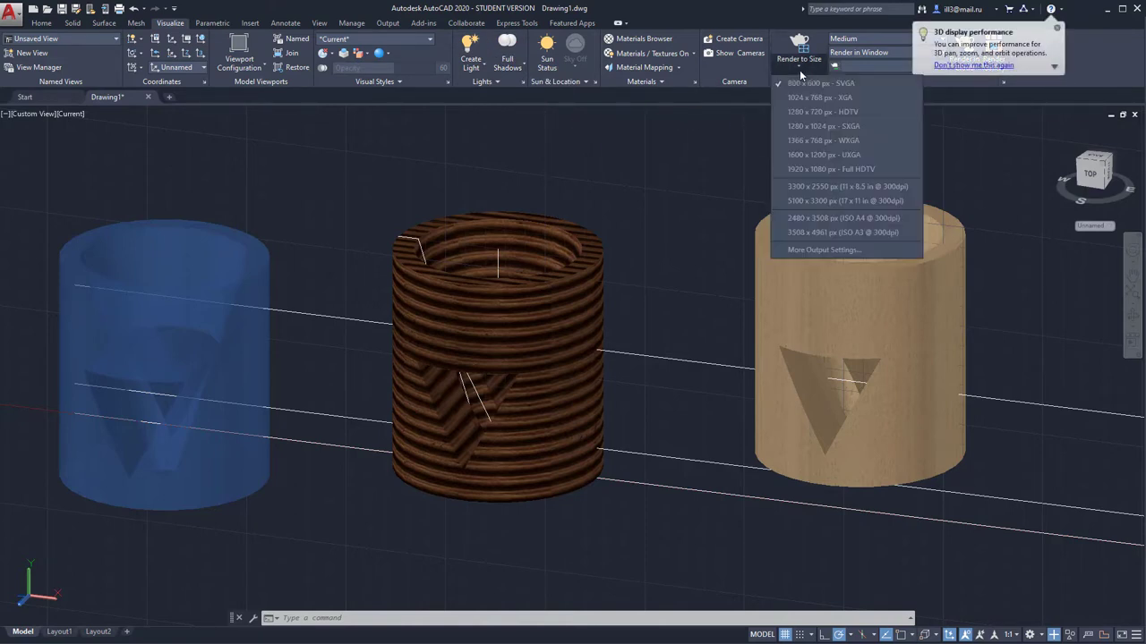
- Choose a render output size, send the drawing to Render in Cloud, and accept saving
left_click(825, 142)
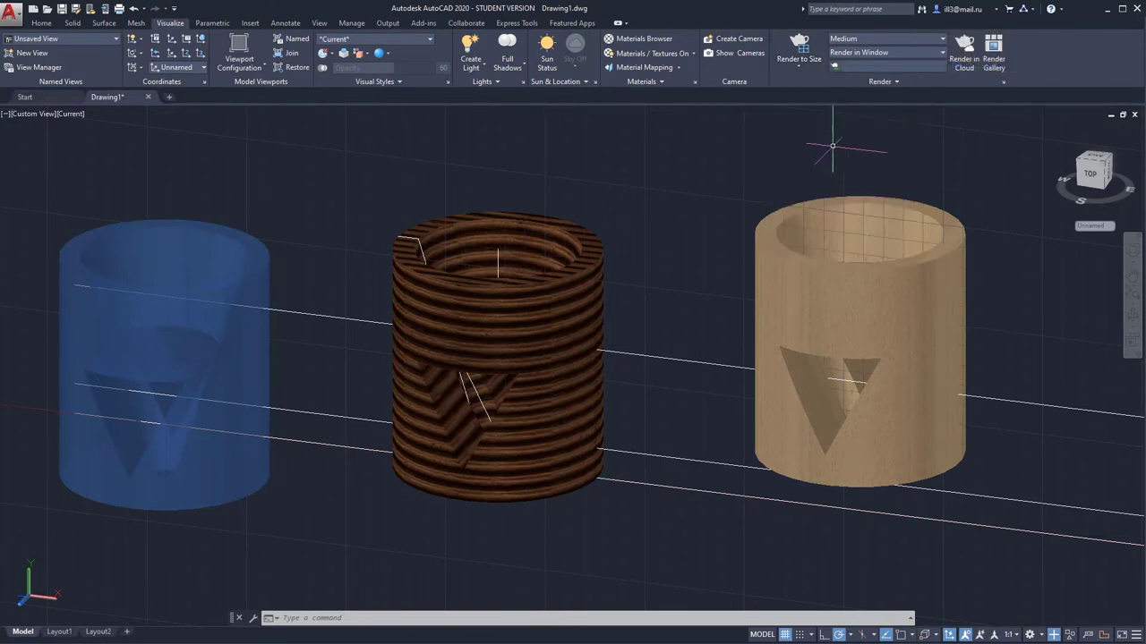
left_click(963, 50)
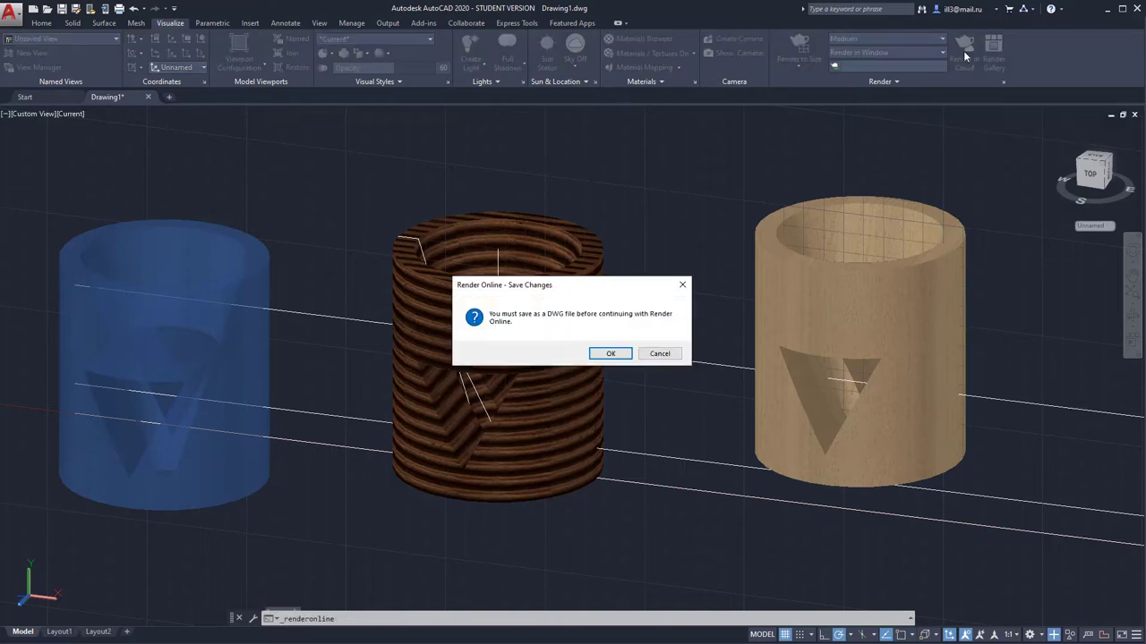
left_click(611, 354)
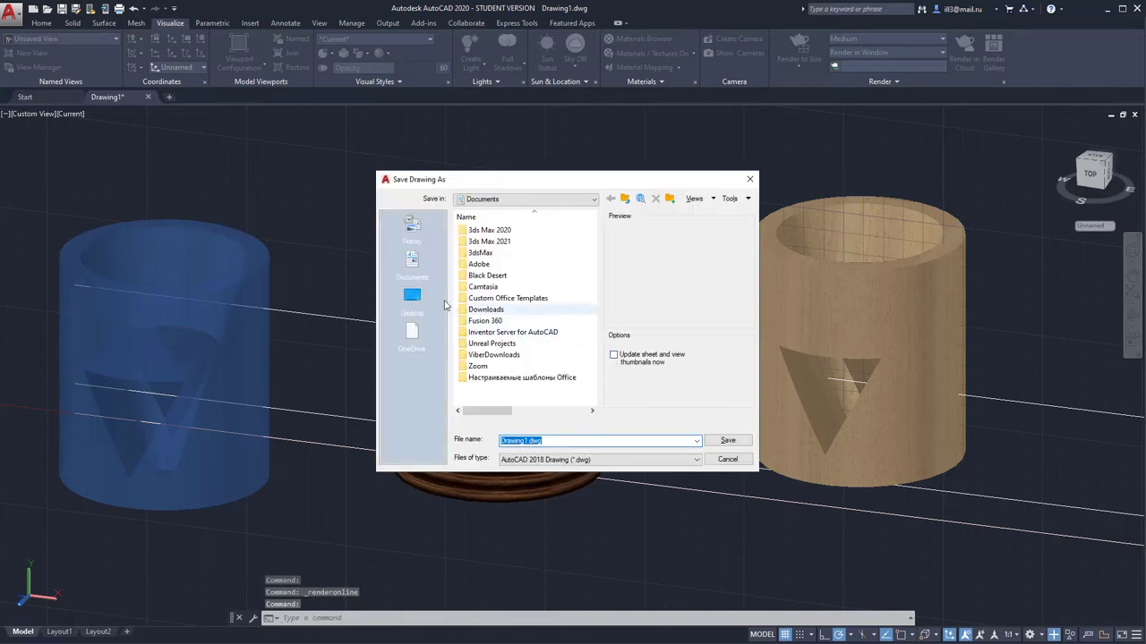
- Save as wood.dwg in Desktop\rstol\acad and start the online rendering job
left_click(414, 301)
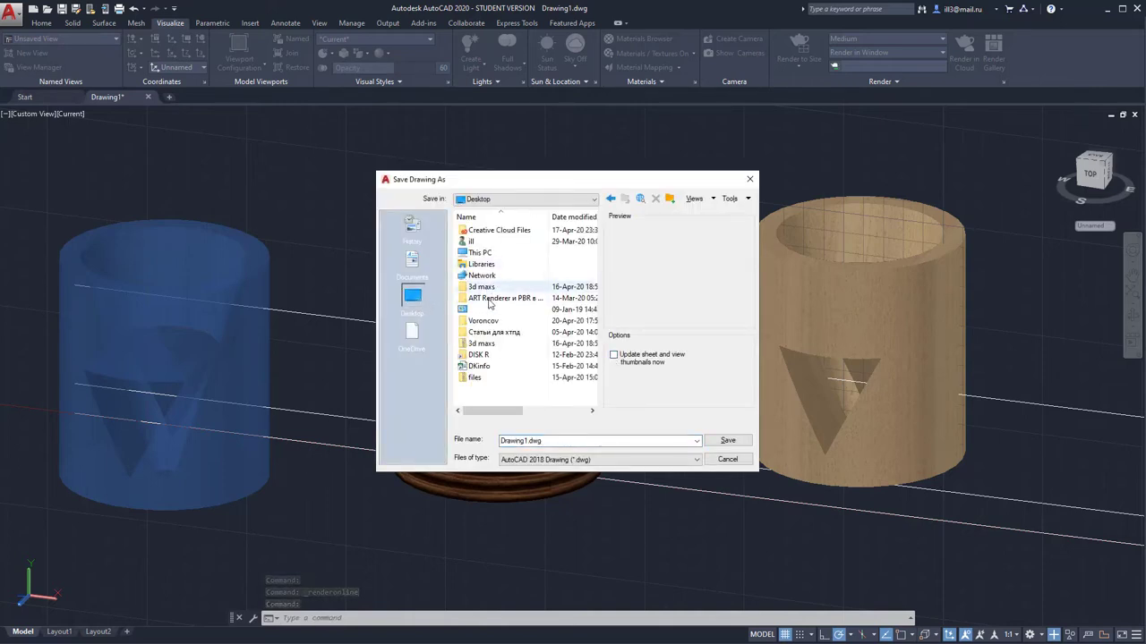
double_click(488, 346)
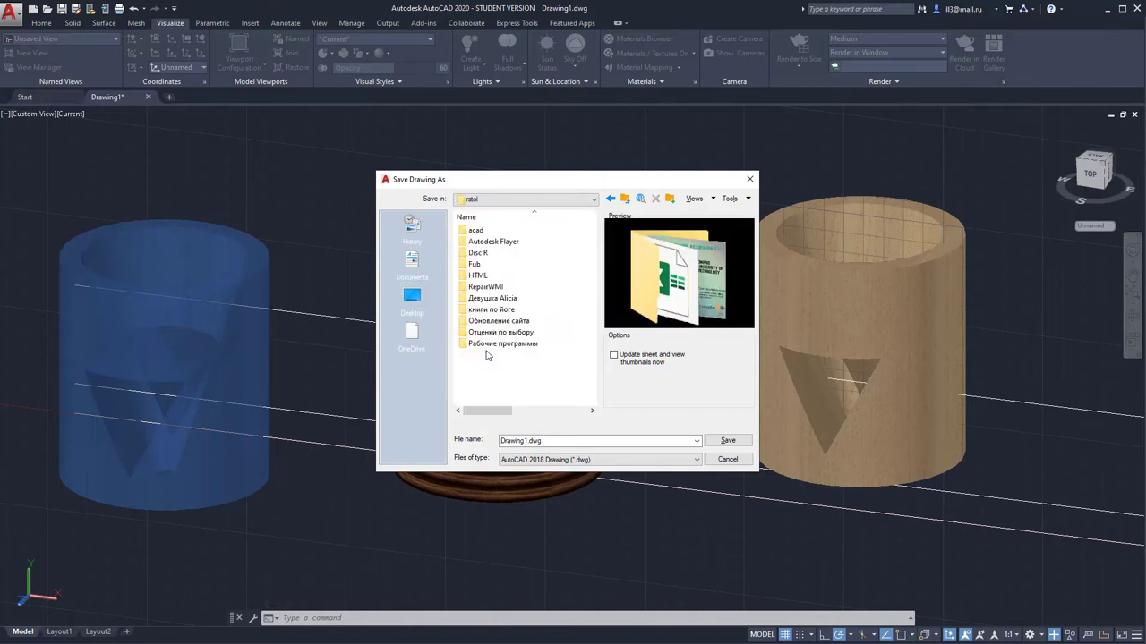
double_click(475, 230)
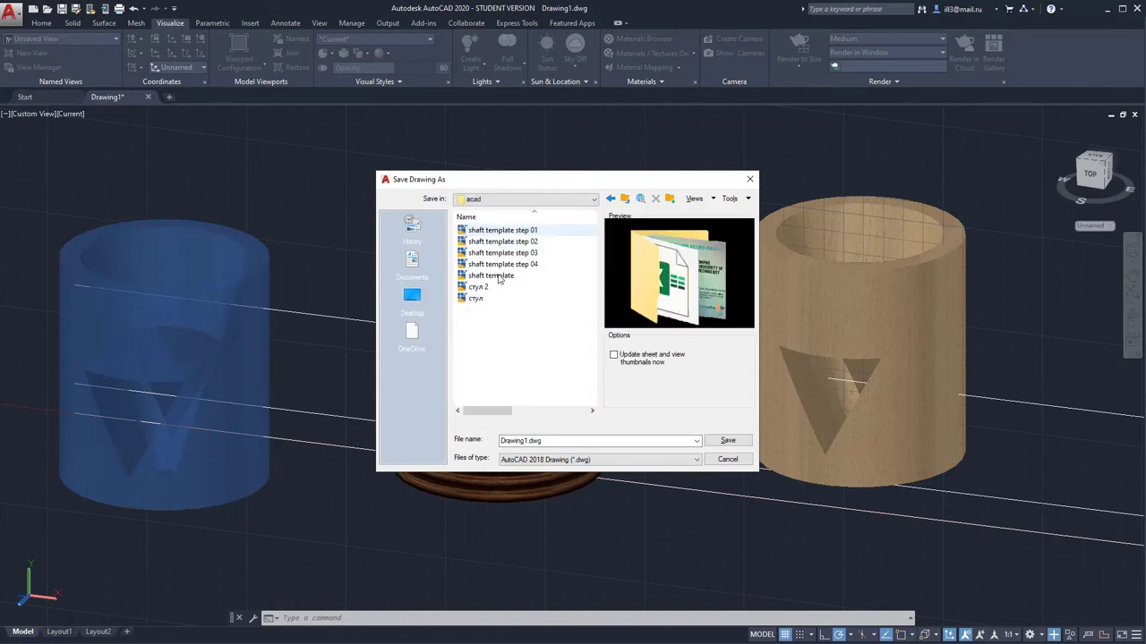
left_click(556, 441)
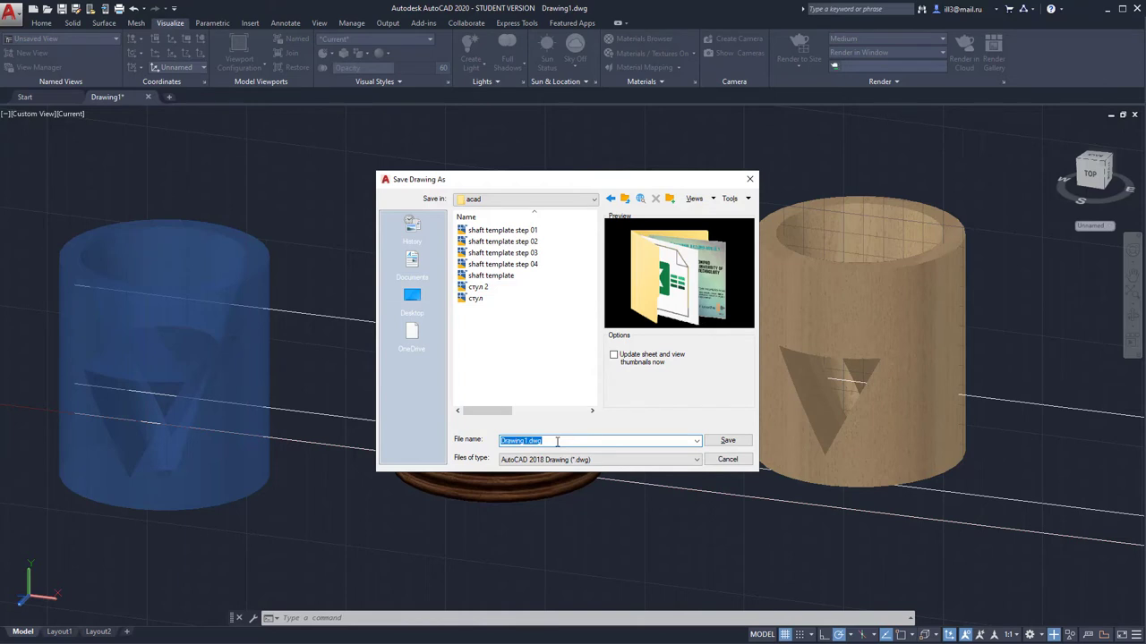
type("wood")
key("Return")
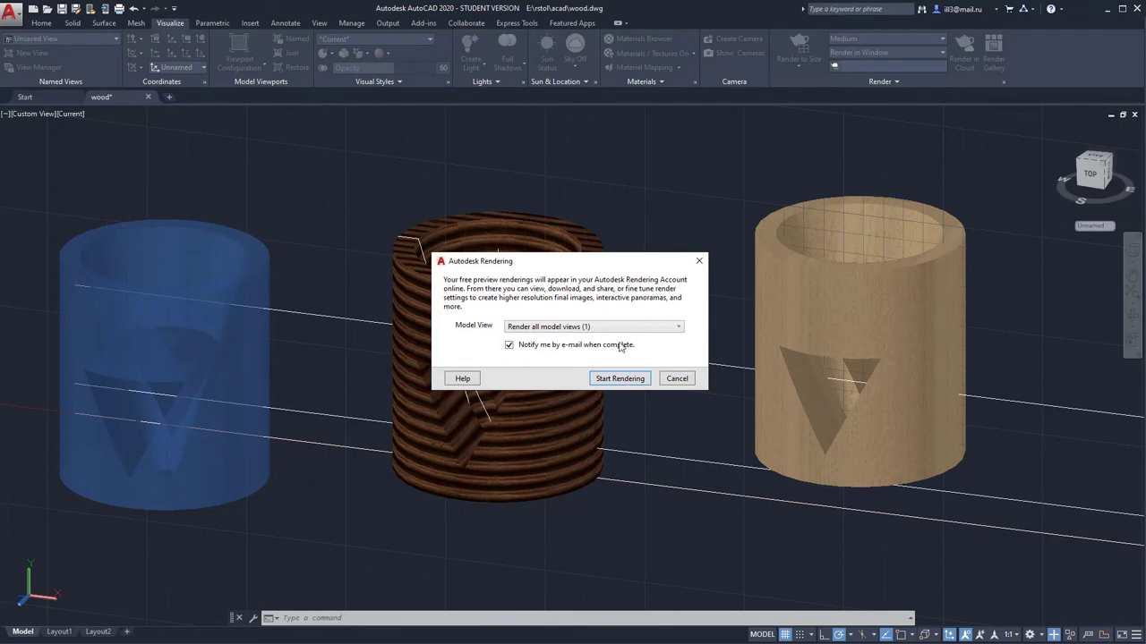
left_click(623, 328)
left_click(603, 379)
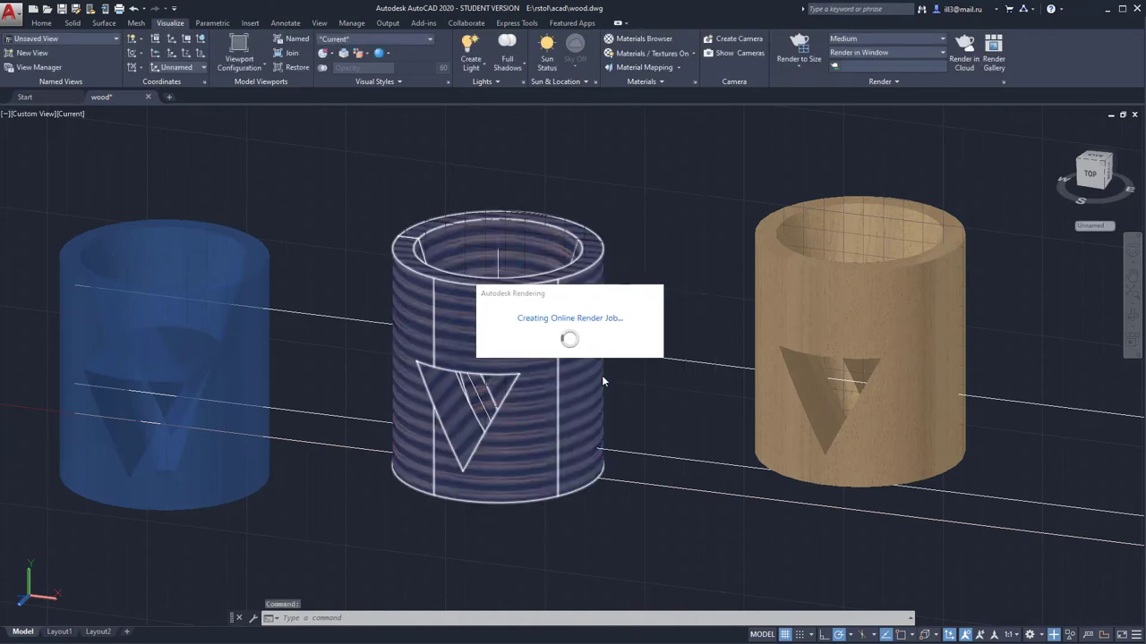